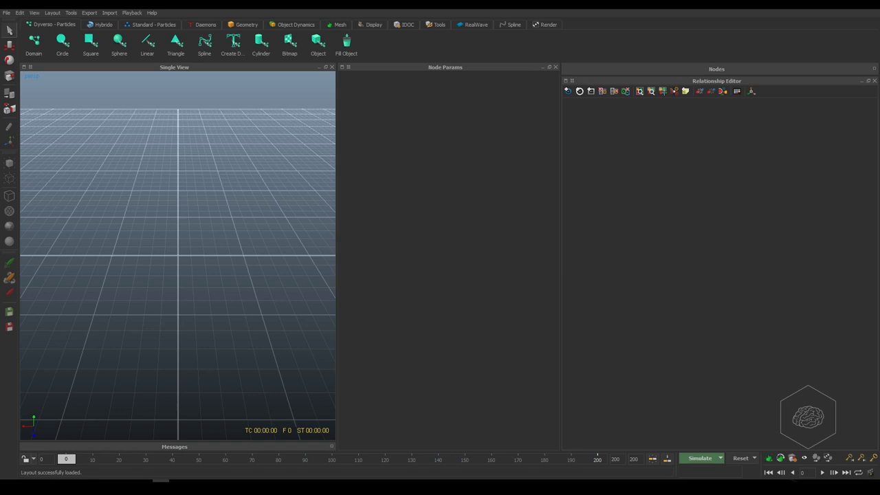
Switch to the Photos window to examine the shapes in Shape_Emitter.jpg, and return to the empty scene
{"action": "key", "text": "alt+Tab"}
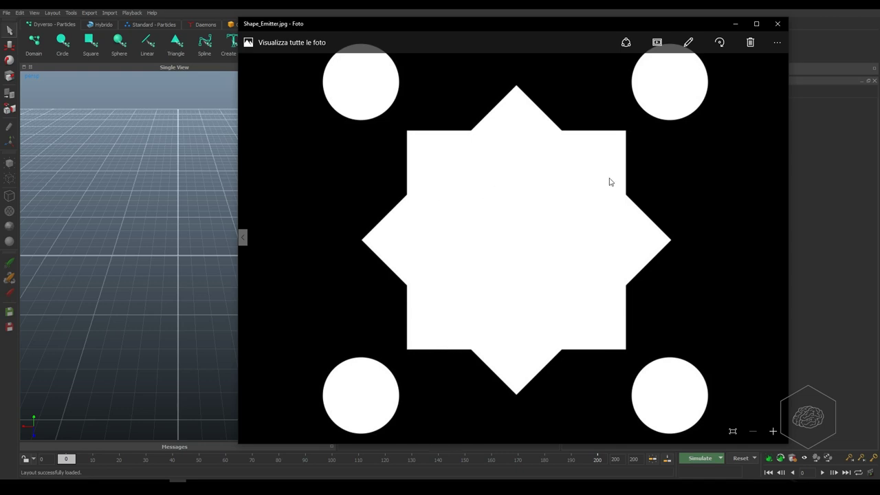
{"action": "left_click", "coordinate": [735, 24]}
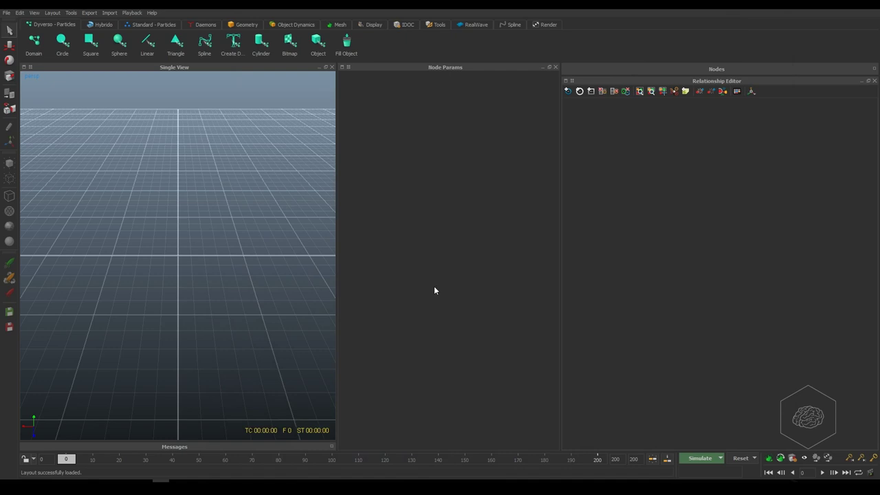
Add a Dyverso Bitmap emitter and space out the hub and emitter nodes around the domain in the Relationship Editor
{"action": "left_click", "coordinate": [289, 42]}
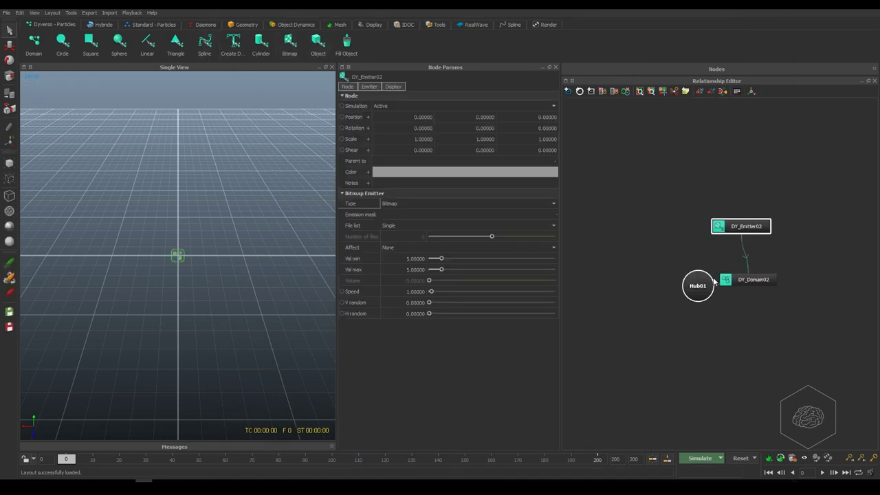
{"action": "left_click_drag", "start_coordinate": [691, 285], "coordinate": [556, 277]}
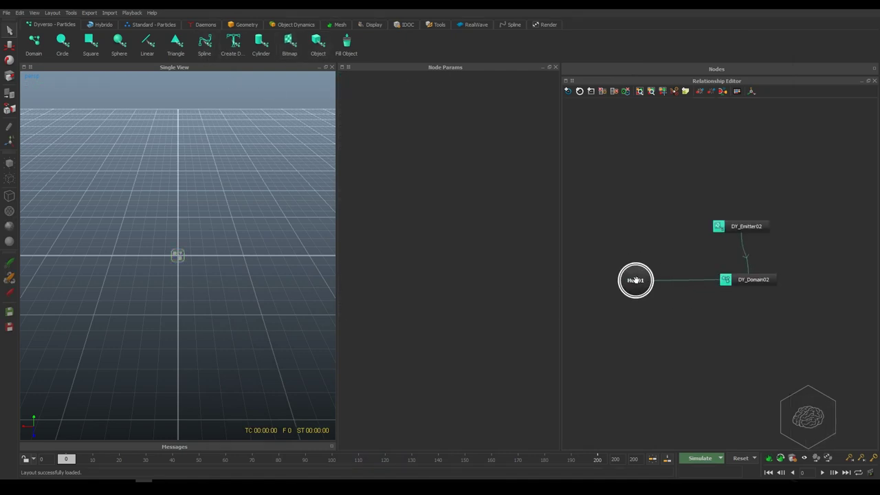
{"action": "left_click", "coordinate": [725, 281]}
{"action": "left_click", "coordinate": [735, 227]}
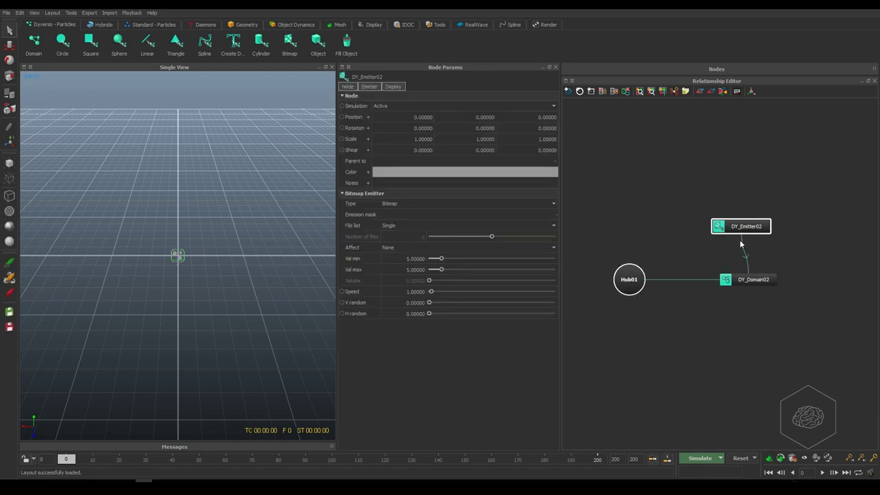
{"action": "left_click_drag", "start_coordinate": [735, 227], "coordinate": [754, 228]}
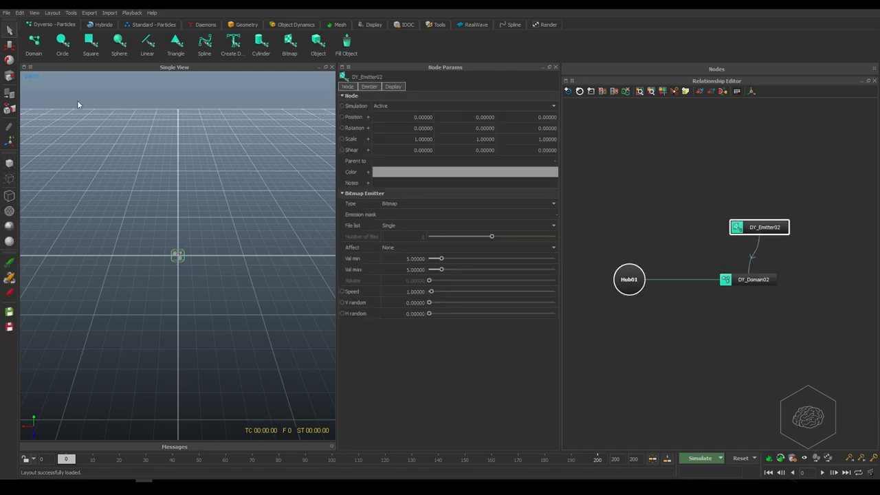
Raise the bitmap emitter along Y to about 4.53 above the grid
{"action": "left_click", "coordinate": [10, 47]}
{"action": "left_click_drag", "start_coordinate": [238, 282], "coordinate": [195, 301], "text": "alt"}
{"action": "scroll", "coordinate": [187, 278], "scroll_direction": "down", "scroll_amount": 5}
{"action": "scroll", "coordinate": [195, 306], "scroll_direction": "up", "scroll_amount": 2}
Add a Plane geometry object at the scene origin
{"action": "left_click", "coordinate": [246, 24]}
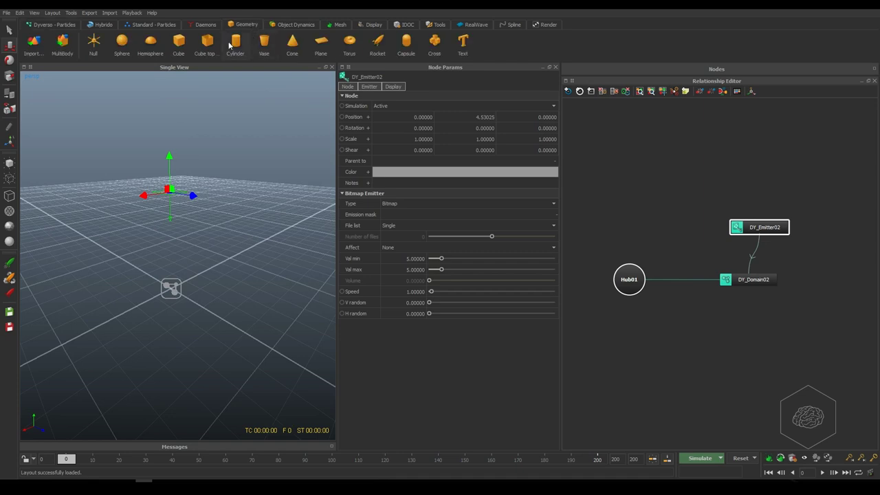
{"action": "left_click", "coordinate": [322, 43]}
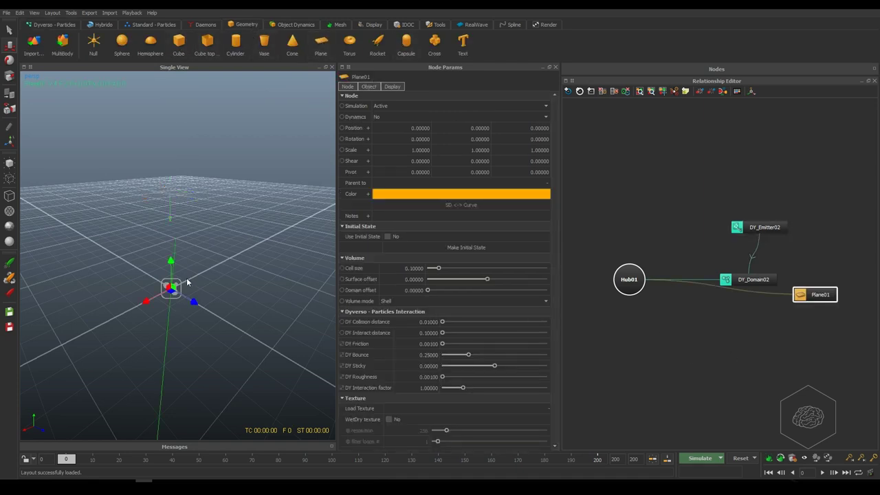
Turn off Show icon for the Dyverso domain and hide the viewport grid
{"action": "left_click", "coordinate": [754, 280]}
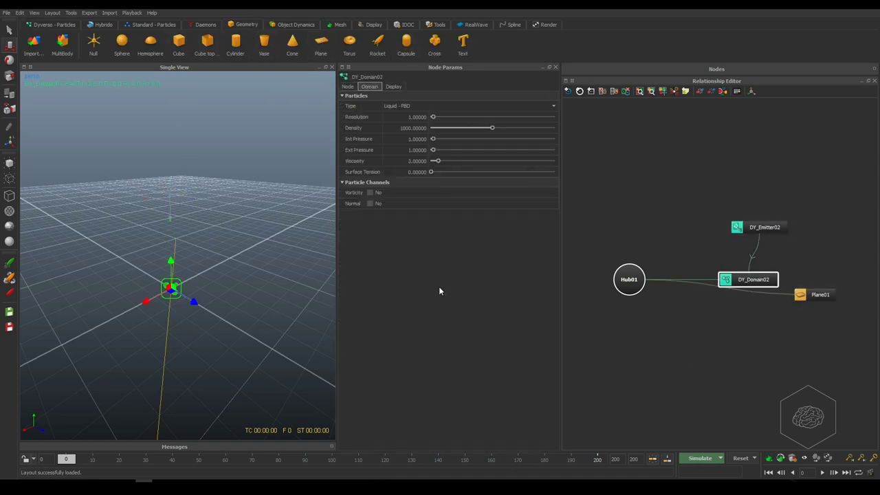
{"action": "left_click", "coordinate": [393, 86]}
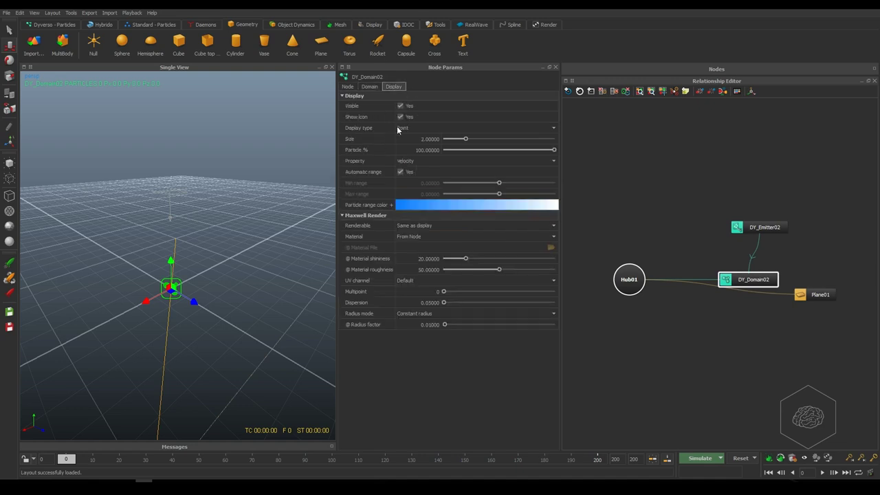
{"action": "left_click", "coordinate": [401, 117]}
{"action": "left_click", "coordinate": [351, 87]}
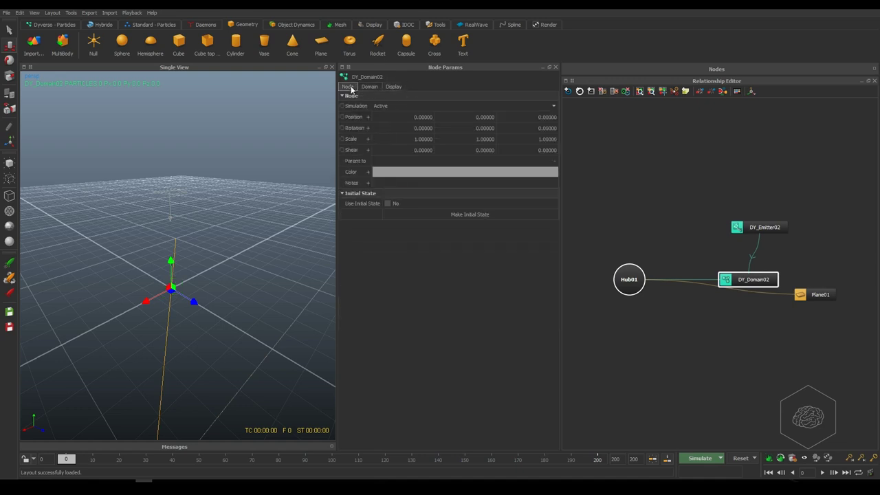
{"action": "left_click", "coordinate": [251, 163]}
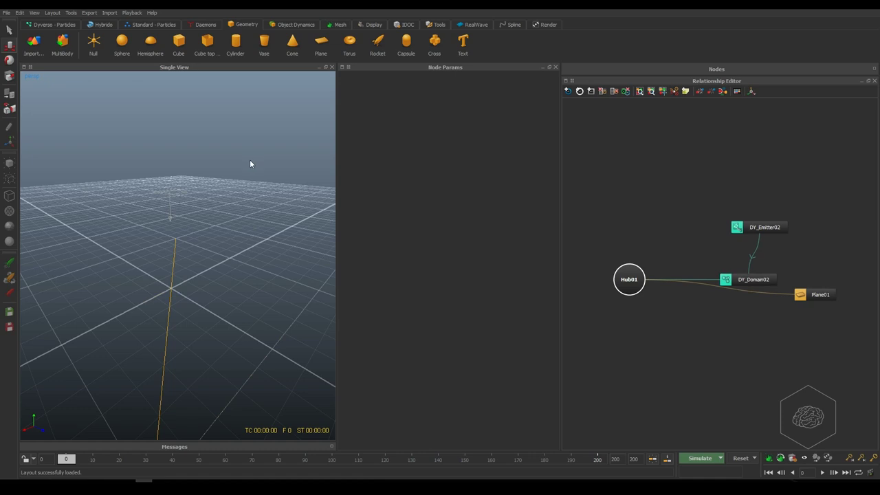
{"action": "left_click_drag", "start_coordinate": [250, 164], "coordinate": [249, 163], "text": "alt"}
{"action": "left_click_drag", "start_coordinate": [248, 228], "coordinate": [206, 269], "text": "alt"}
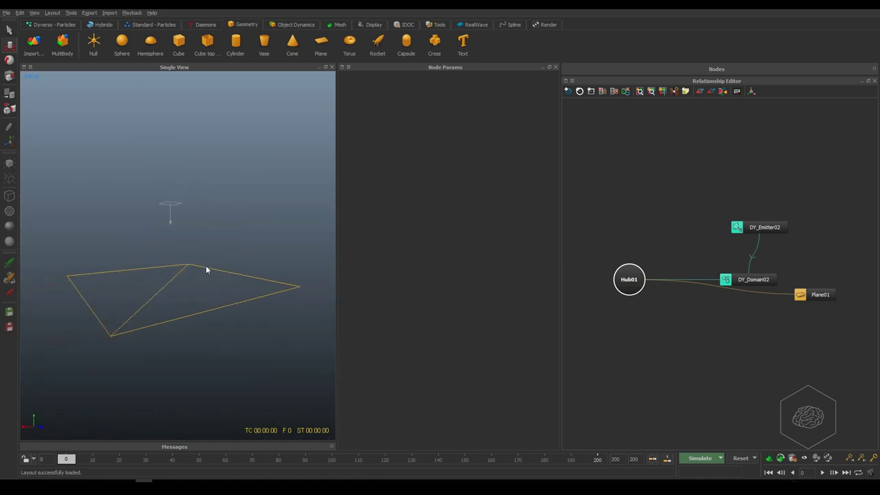
Add a Gravity daemon and move it along Z to about 3.22, away from the plane's center
{"action": "left_click", "coordinate": [198, 26]}
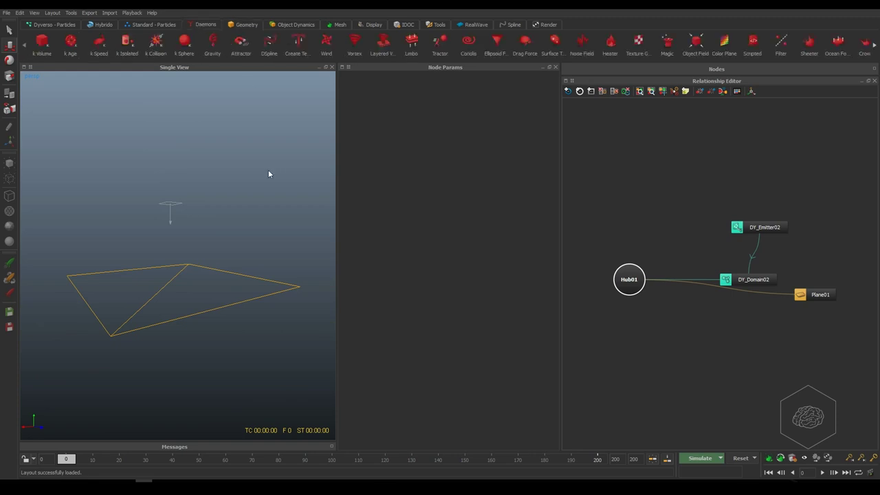
{"action": "left_click", "coordinate": [210, 44]}
{"action": "left_click_drag", "start_coordinate": [183, 285], "coordinate": [226, 301]}
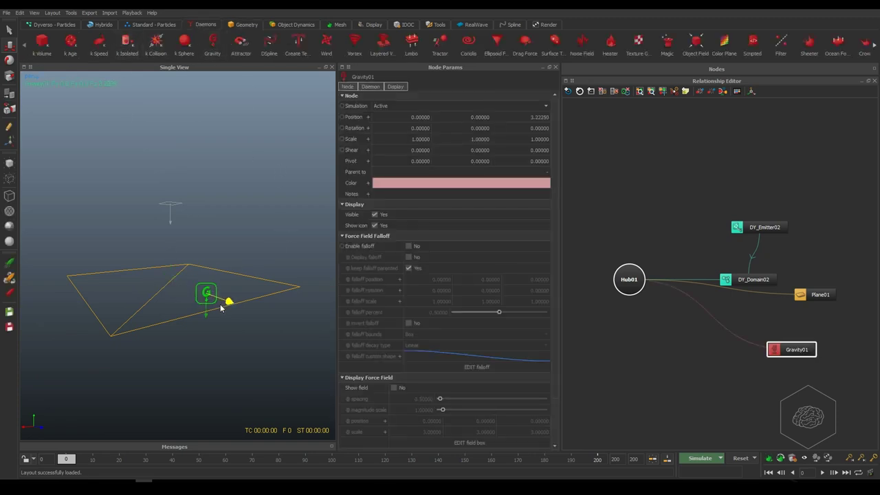
Add a k Volume daemon and fit its box to the scene
{"action": "left_click", "coordinate": [42, 42]}
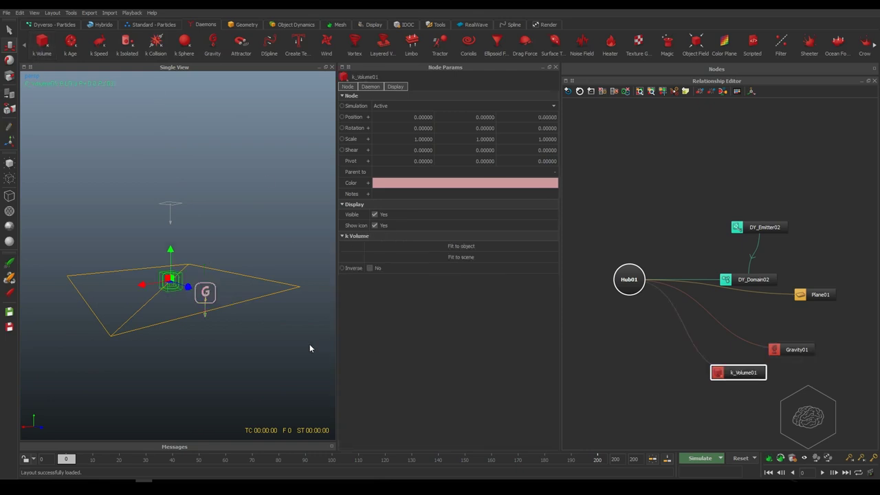
{"action": "left_click", "coordinate": [464, 256]}
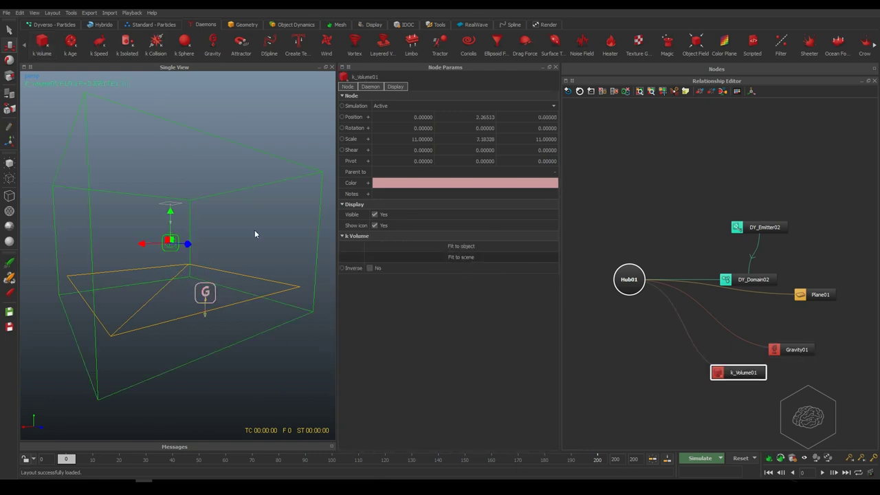
{"action": "left_click", "coordinate": [612, 262]}
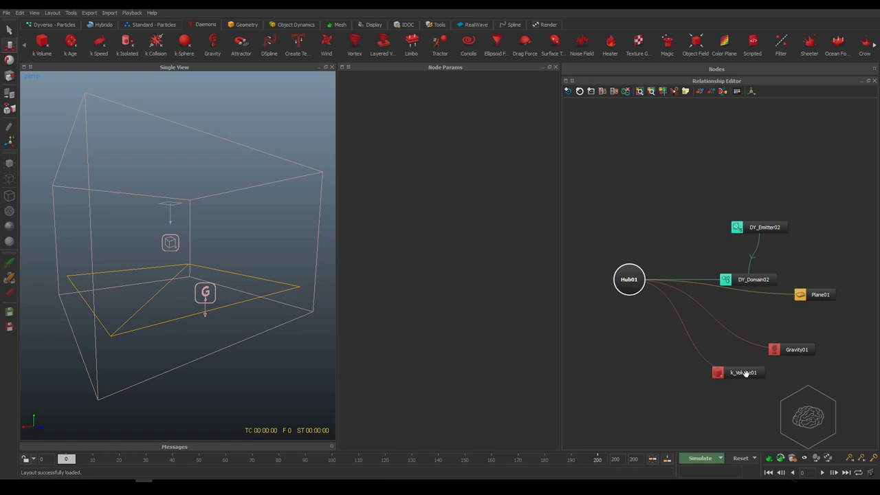
Arrange the node graph with k_Volume01 and Gravity01 below the hub and Plane01 above it
{"action": "left_click_drag", "start_coordinate": [848, 337], "coordinate": [667, 426]}
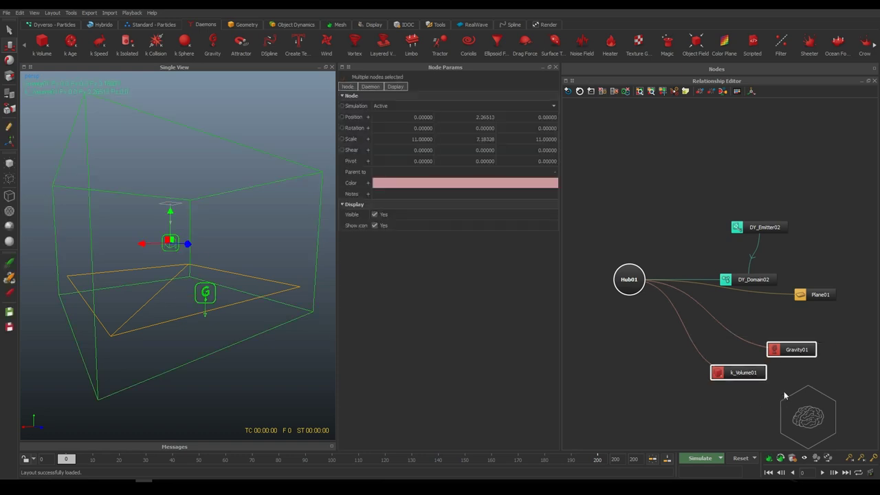
{"action": "left_click_drag", "start_coordinate": [742, 374], "coordinate": [623, 399]}
{"action": "left_click_drag", "start_coordinate": [679, 376], "coordinate": [702, 396]}
{"action": "left_click", "coordinate": [727, 357]}
{"action": "left_click_drag", "start_coordinate": [822, 293], "coordinate": [635, 179]}
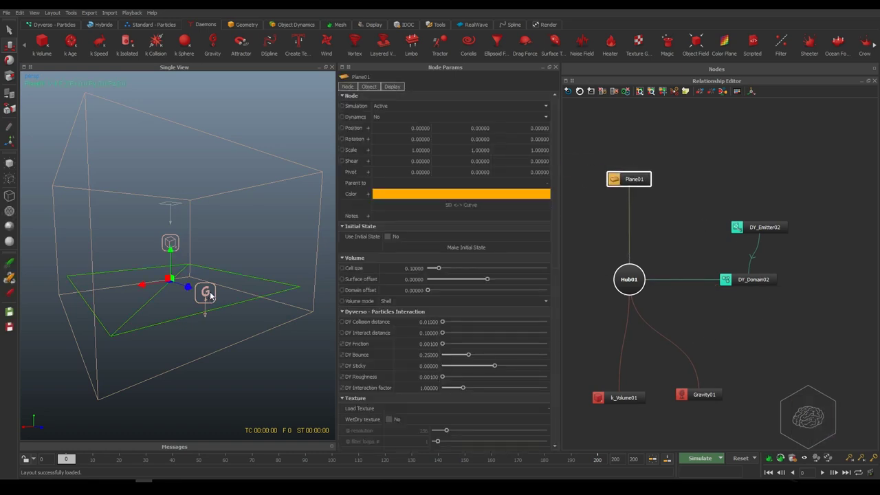
{"action": "left_click", "coordinate": [816, 304]}
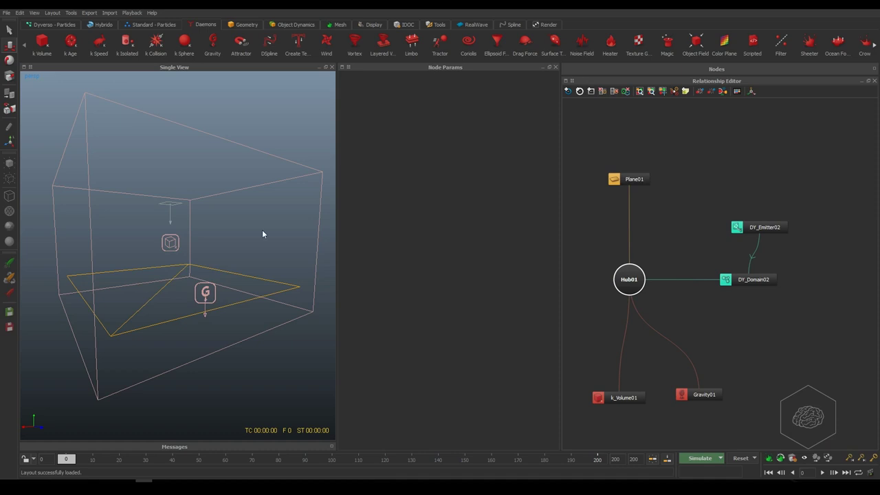
Turn off Visible for the k Volume daemon so its box is hidden in the viewport
{"action": "left_click", "coordinate": [273, 202]}
{"action": "left_click", "coordinate": [371, 86]}
{"action": "left_click", "coordinate": [395, 86]}
{"action": "left_click", "coordinate": [374, 106]}
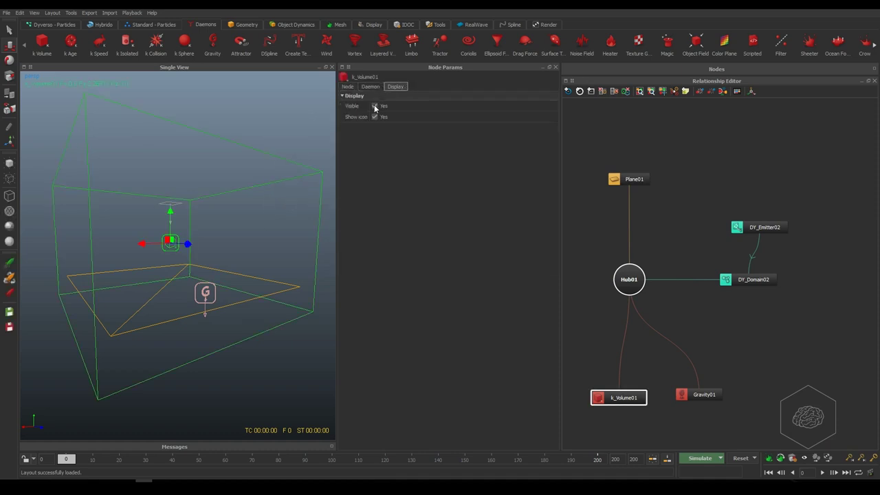
{"action": "left_click", "coordinate": [768, 332]}
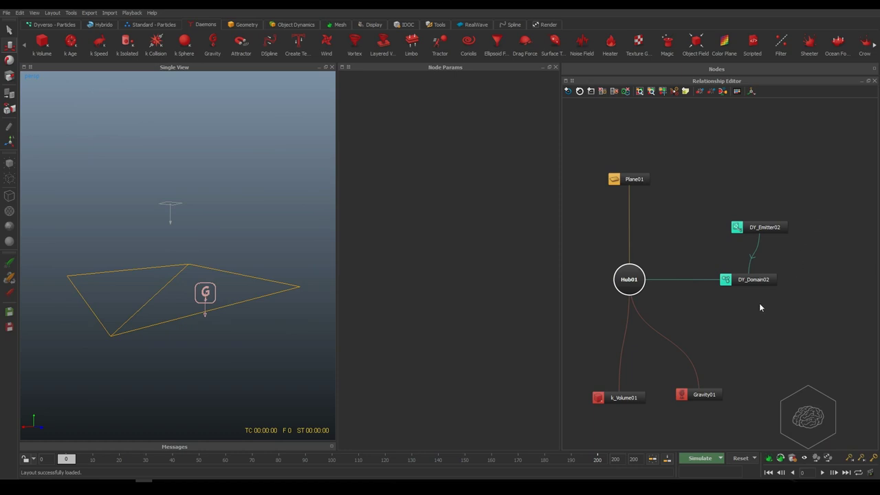
Align the emitter node above its domain and load Shape_Emitter.jpg from the stitttt folder as its emission mask
{"action": "left_click_drag", "start_coordinate": [767, 229], "coordinate": [755, 228]}
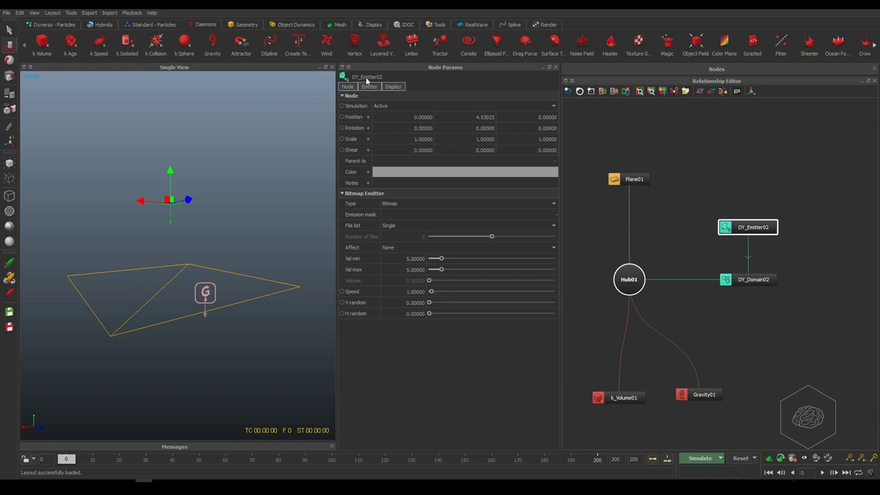
{"action": "left_click", "coordinate": [367, 86]}
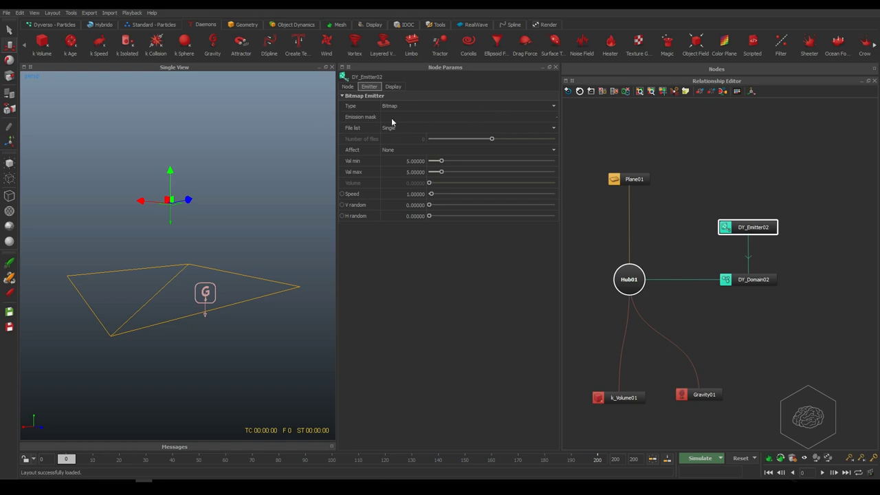
{"action": "left_click", "coordinate": [554, 117]}
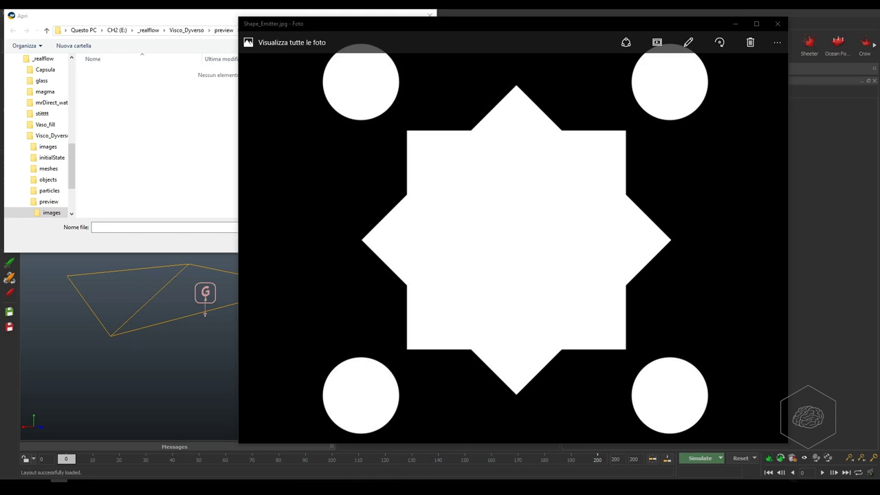
{"action": "left_click", "coordinate": [110, 200]}
{"action": "type", "text": "..\\..\\..\\stitttt"}
{"action": "key", "text": "Return"}
{"action": "left_click", "coordinate": [138, 162]}
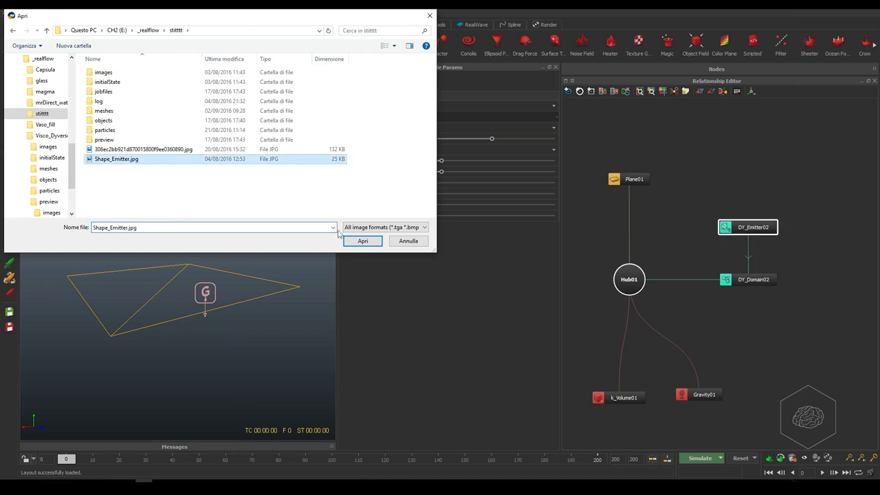
{"action": "left_click", "coordinate": [363, 241]}
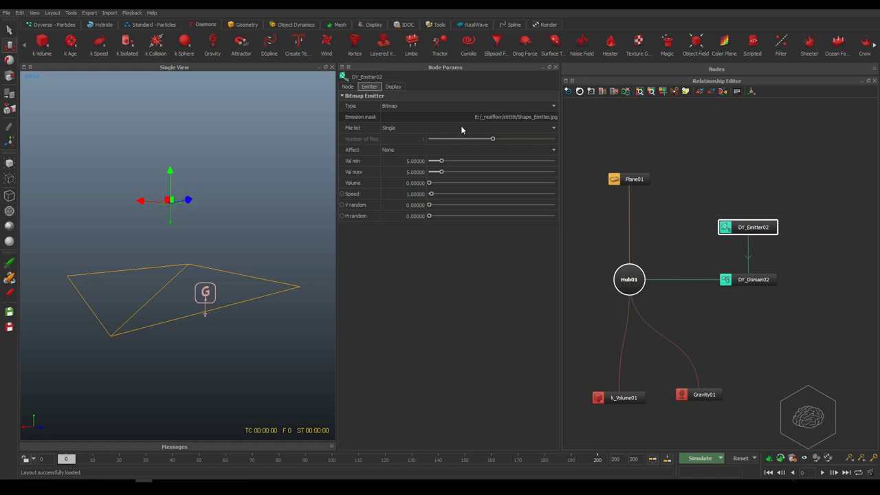
Examine the File list and Affect options of the bitmap emitter
{"action": "left_click", "coordinate": [554, 128]}
{"action": "left_click", "coordinate": [554, 128]}
{"action": "left_click", "coordinate": [554, 128]}
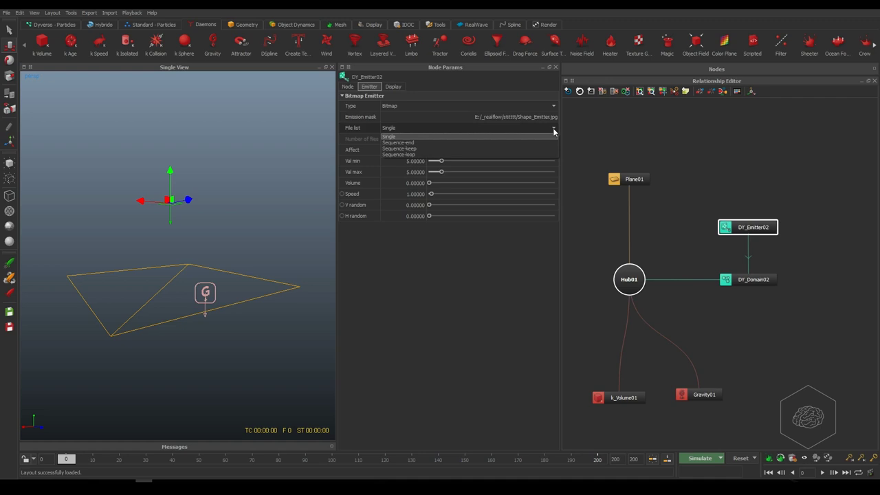
{"action": "left_click", "coordinate": [553, 128]}
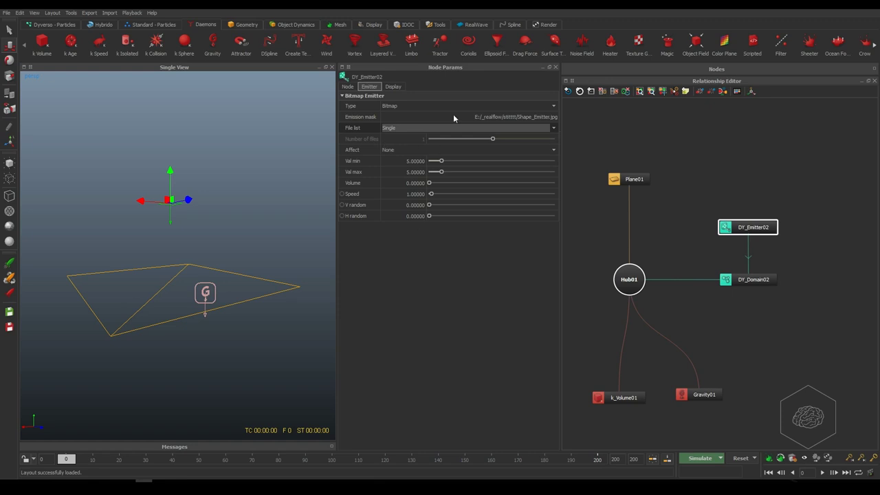
{"action": "left_click", "coordinate": [554, 150]}
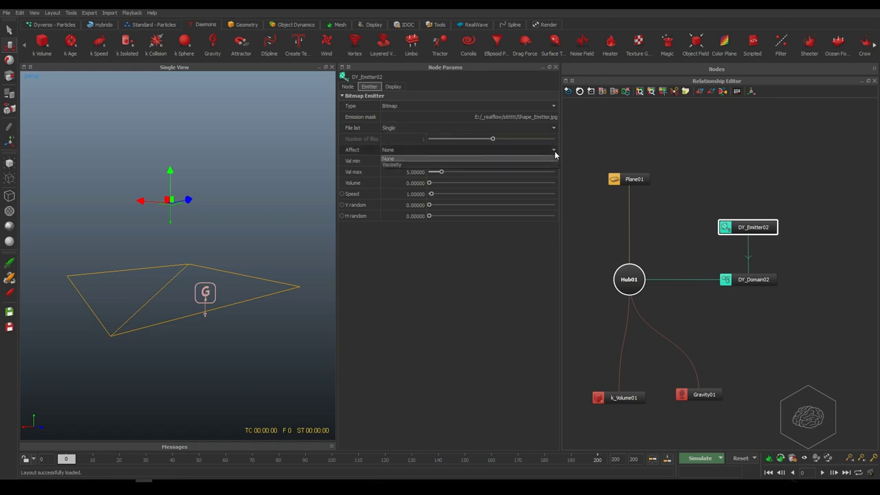
{"action": "left_click", "coordinate": [554, 151]}
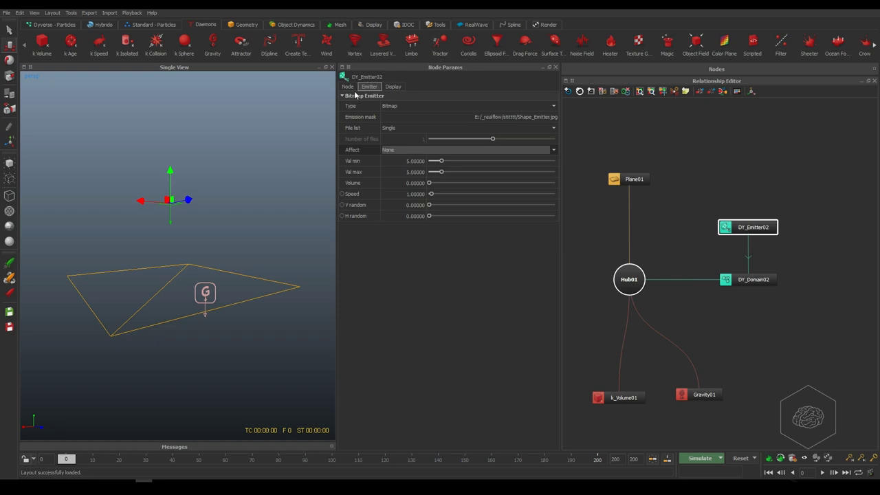
{"action": "left_click", "coordinate": [406, 150]}
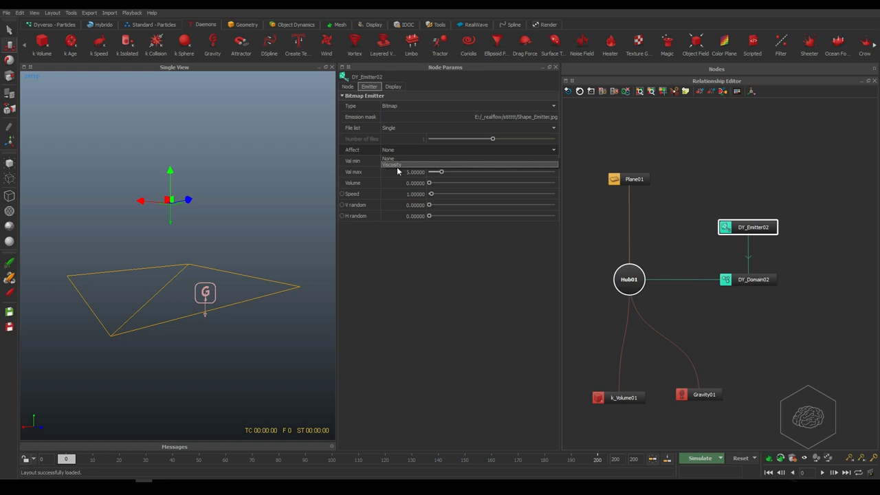
{"action": "left_click", "coordinate": [456, 248]}
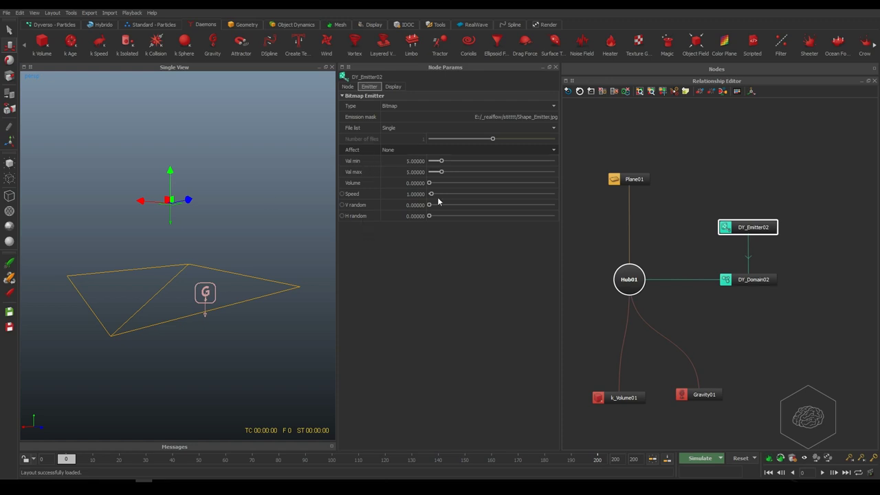
Set the bitmap emitter's Speed to 3
{"action": "double_click", "coordinate": [415, 194]}
{"action": "type", "text": "3"}
{"action": "key", "text": "Return"}
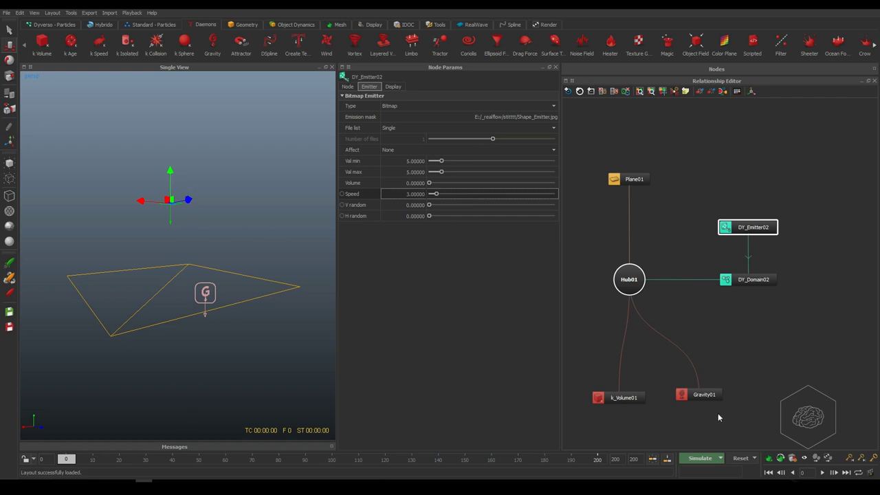
Simulate the scene to about frame 62 and examine how the emitted particles fall and spread on the plane
{"action": "left_click", "coordinate": [765, 319]}
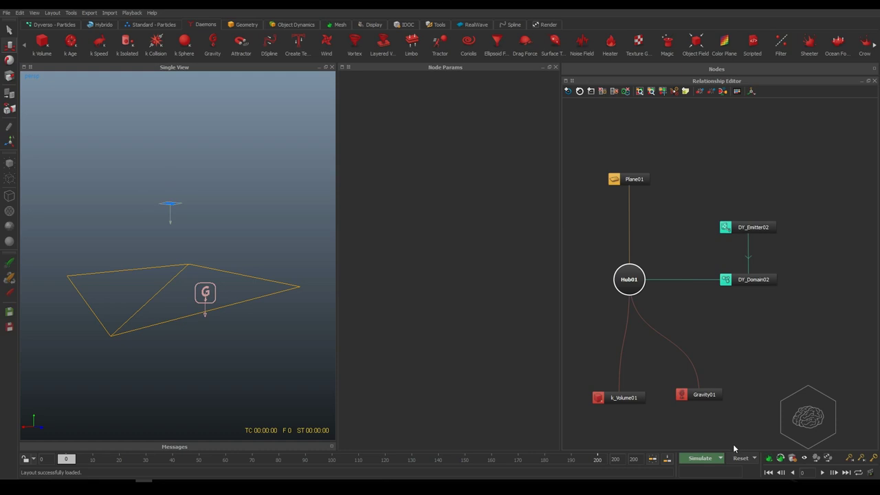
{"action": "left_click", "coordinate": [704, 460]}
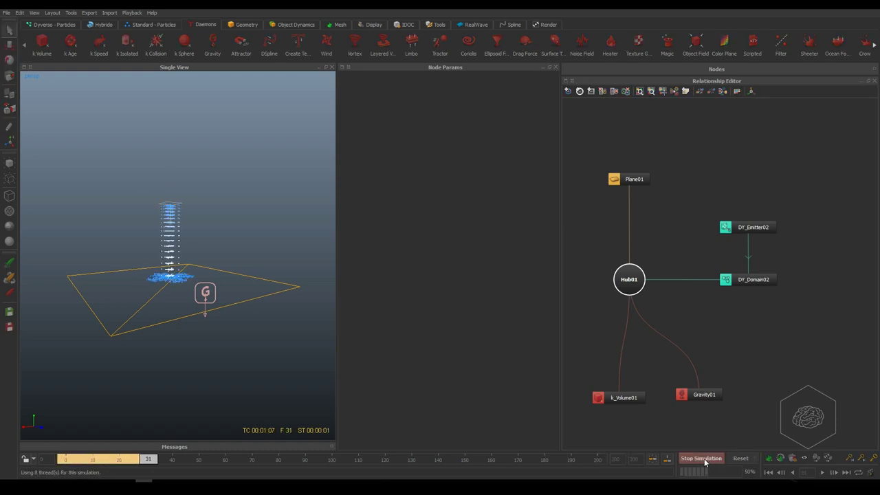
{"action": "left_click", "coordinate": [701, 459]}
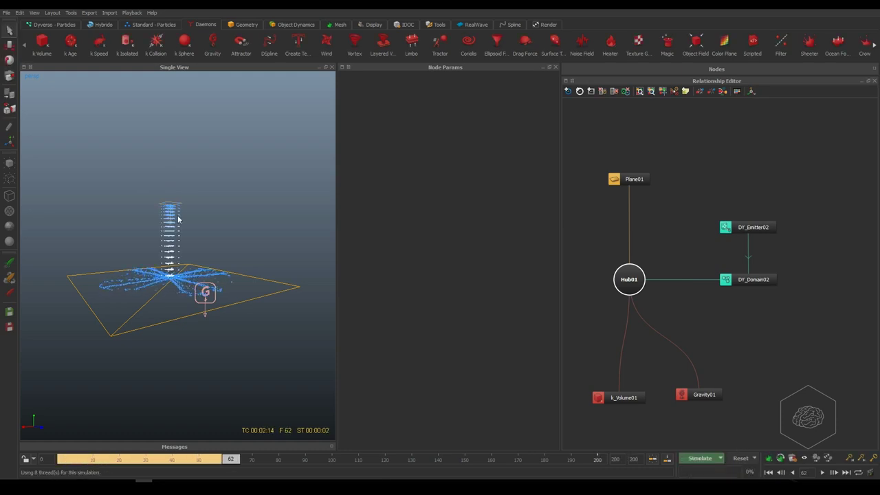
{"action": "left_click_drag", "start_coordinate": [176, 198], "coordinate": [305, 305], "text": "alt"}
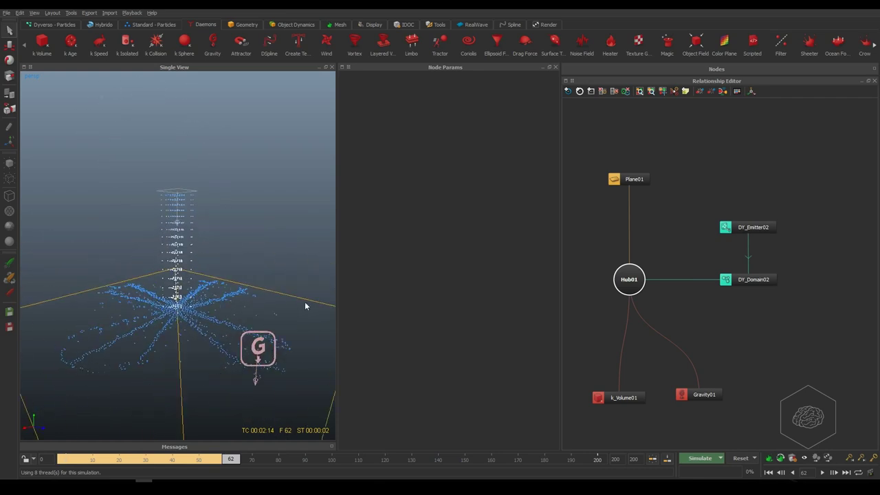
Set the Dyverso domain's Resolution to 10
{"action": "left_click", "coordinate": [746, 279]}
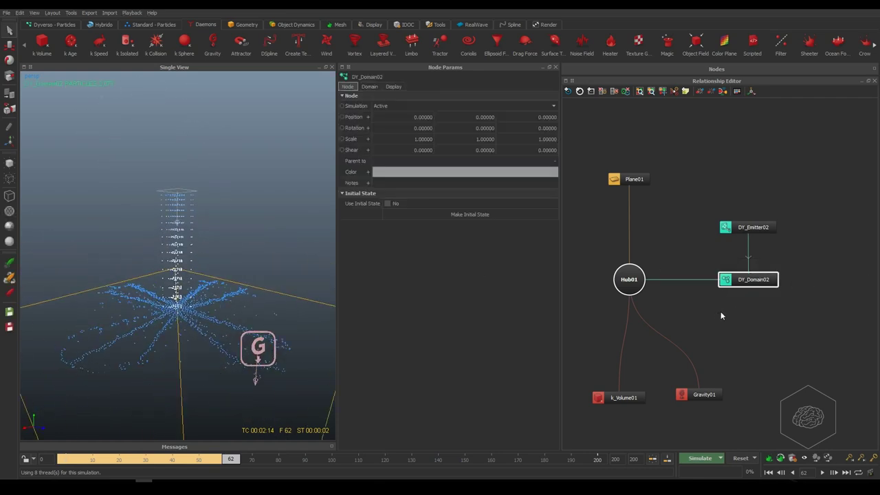
{"action": "left_click", "coordinate": [370, 87]}
{"action": "left_click", "coordinate": [410, 117]}
{"action": "left_click_drag", "start_coordinate": [410, 117], "coordinate": [467, 123]}
{"action": "type", "text": "10"}
{"action": "key", "text": "Return"}
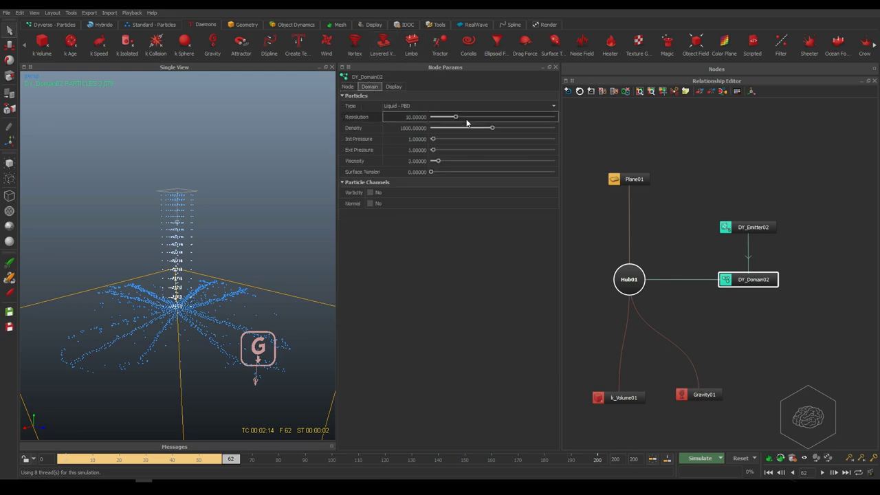
Scale the bitmap emitter to 2 on all three axes
{"action": "left_click", "coordinate": [753, 227]}
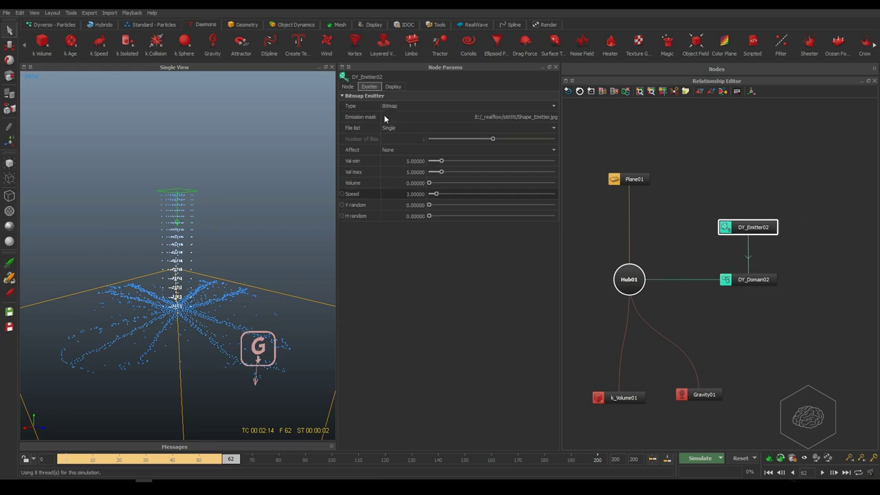
{"action": "left_click", "coordinate": [348, 86]}
{"action": "left_click_drag", "start_coordinate": [413, 139], "coordinate": [449, 139]}
{"action": "type", "text": "2"}
{"action": "key", "text": "Tab"}
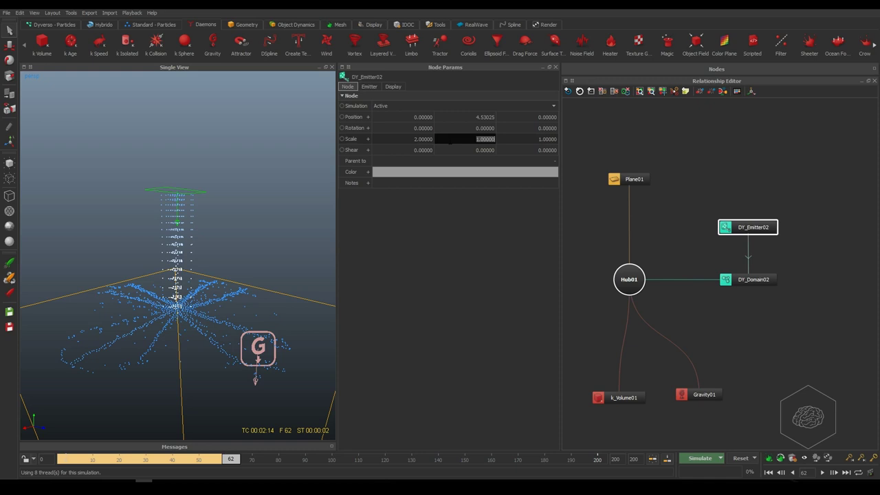
{"action": "key", "text": "Tab"}
{"action": "type", "text": "2"}
{"action": "key", "text": "shift+Tab"}
{"action": "type", "text": "2"}
{"action": "key", "text": "Return"}
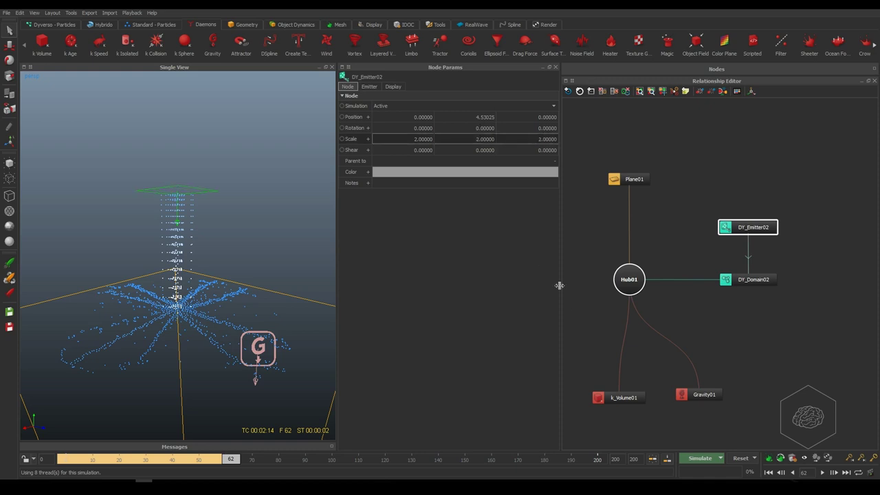
Reset the simulation data, simulate again to about frame 35, and examine the particle column and its splash from several angles
{"action": "left_click", "coordinate": [800, 312]}
{"action": "left_click", "coordinate": [698, 458]}
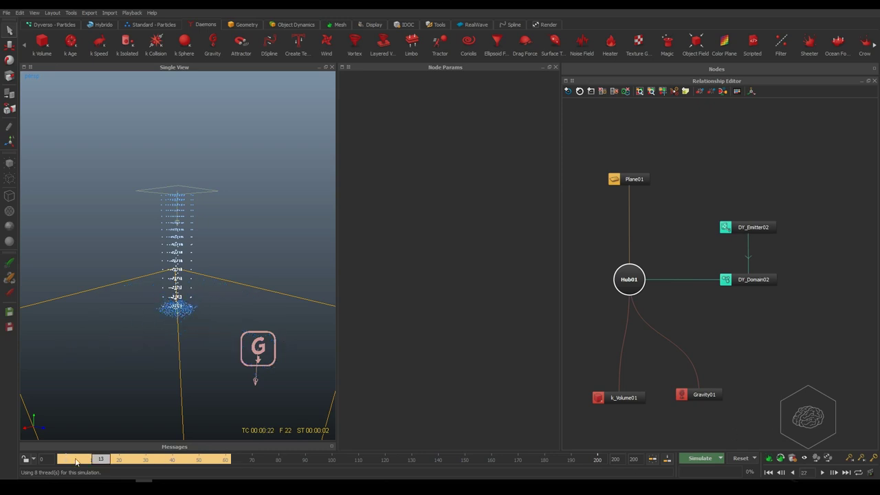
{"action": "left_click", "coordinate": [737, 459]}
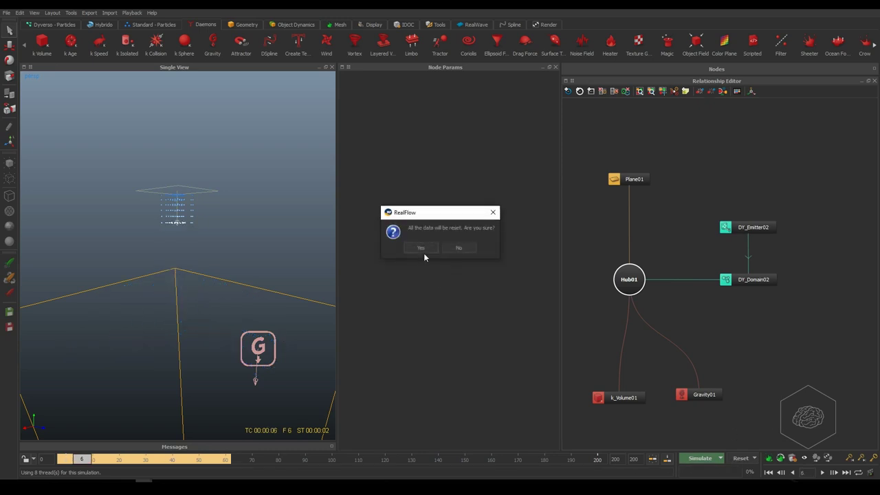
{"action": "left_click", "coordinate": [423, 253]}
{"action": "left_click", "coordinate": [700, 458]}
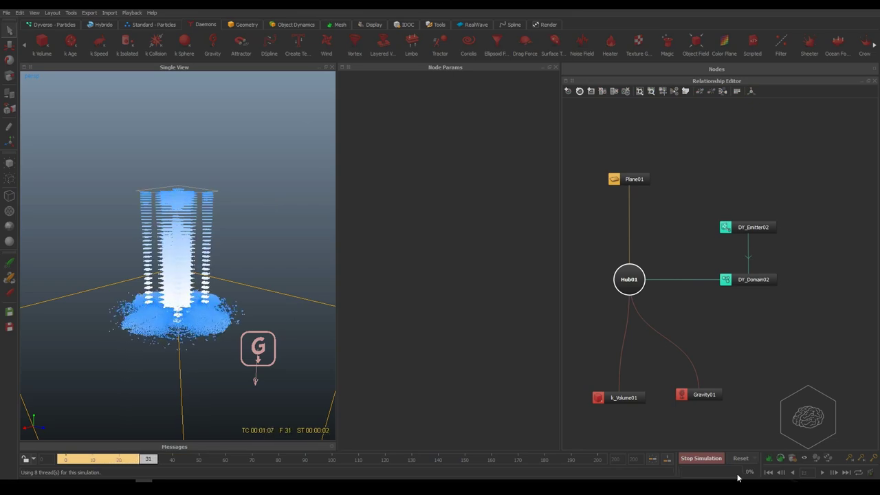
{"action": "left_click", "coordinate": [710, 459]}
{"action": "scroll", "coordinate": [144, 236], "scroll_direction": "up", "scroll_amount": 5}
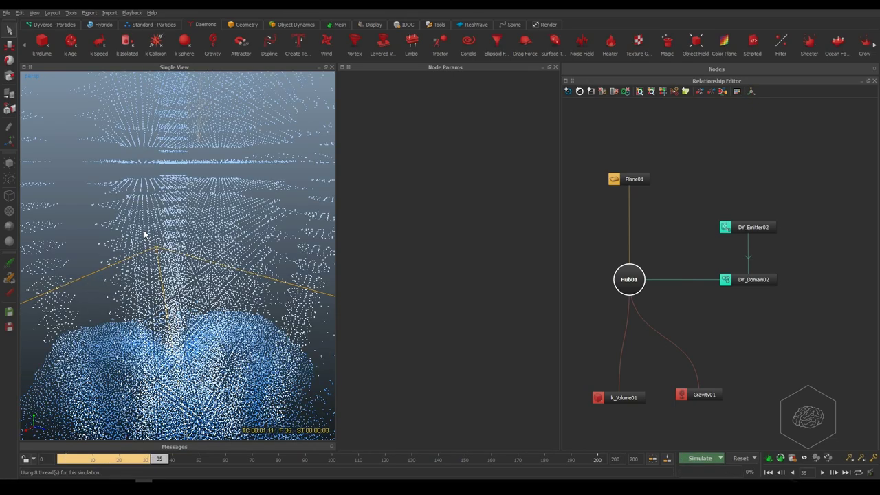
{"action": "left_click_drag", "start_coordinate": [157, 233], "coordinate": [194, 181], "text": "alt"}
{"action": "left_click_drag", "start_coordinate": [314, 197], "coordinate": [195, 229], "text": "alt"}
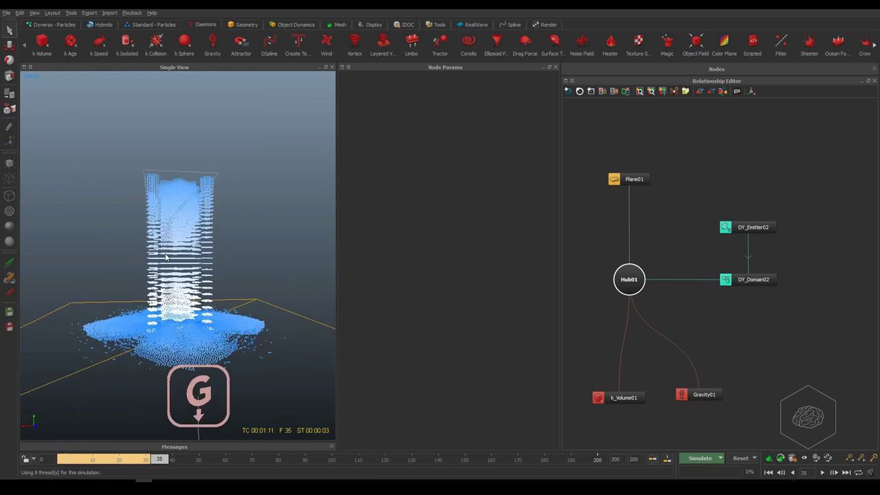
{"action": "left_click_drag", "start_coordinate": [172, 278], "coordinate": [113, 314], "text": "alt"}
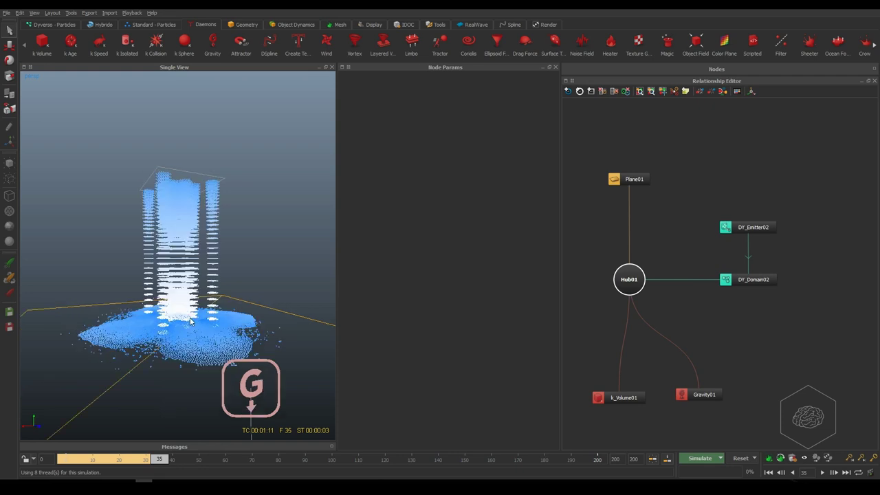
{"action": "mouse_move", "coordinate": [158, 459]}
{"action": "left_mouse_down"}
{"action": "mouse_move", "coordinate": [116, 461]}
{"action": "mouse_move", "coordinate": [144, 460]}
{"action": "left_mouse_up"}
Try a Viscosity of 50000 on the Dyverso domain and set it back to 3
{"action": "left_click", "coordinate": [749, 282]}
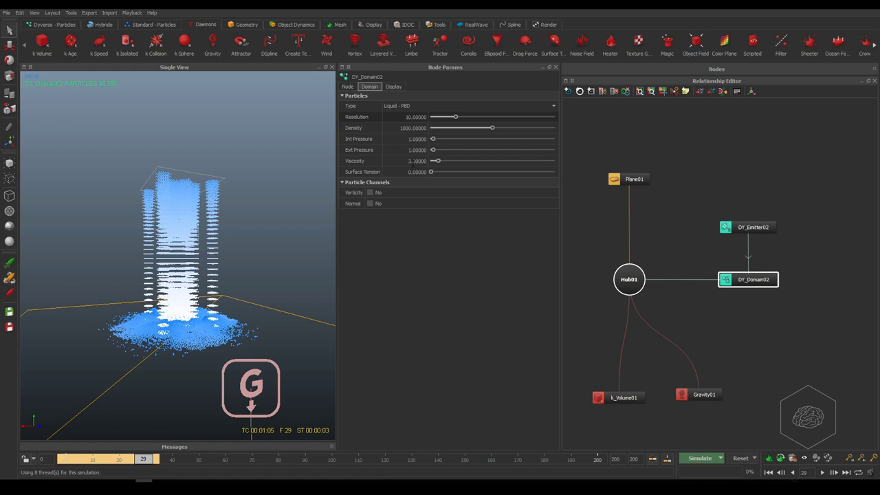
{"action": "double_click", "coordinate": [411, 160]}
{"action": "type", "text": "3"}
{"action": "type", "text": "5"}
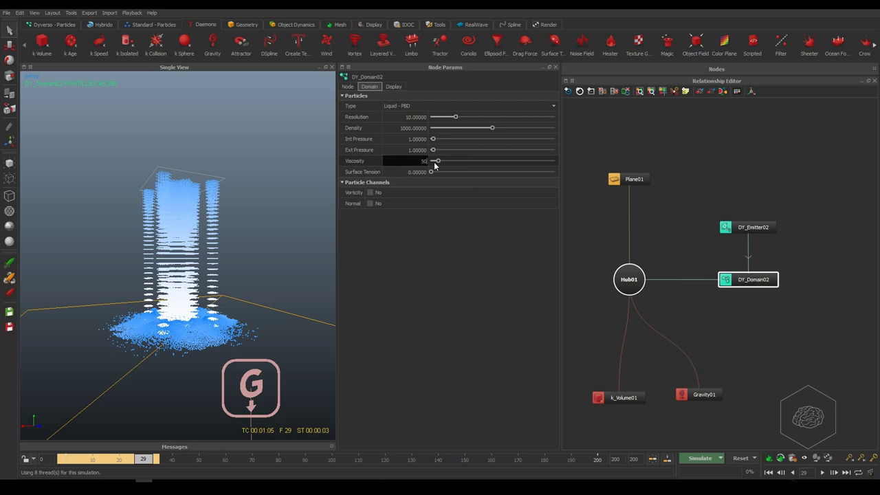
{"action": "type", "text": "0000"}
{"action": "key", "text": "Return"}
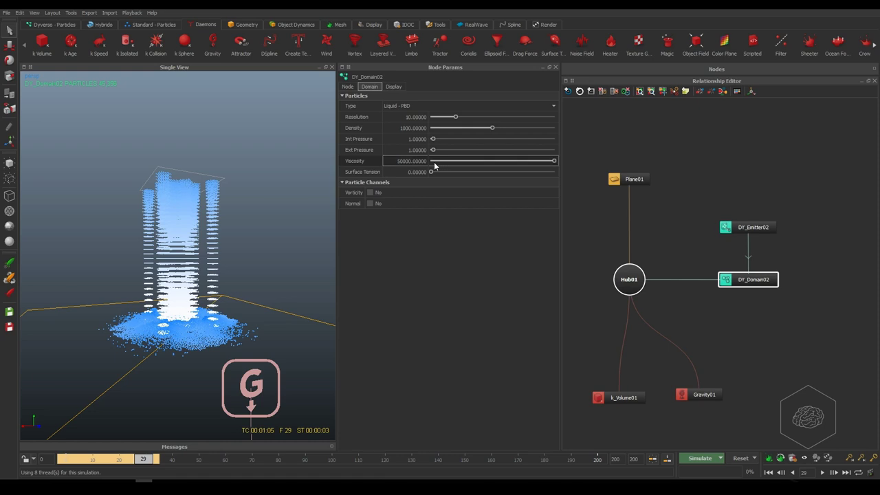
{"action": "double_click", "coordinate": [403, 161]}
{"action": "type", "text": "3"}
{"action": "key", "text": "Return"}
Set the domain's Viscosity to 50
{"action": "double_click", "coordinate": [404, 160]}
{"action": "key", "text": "Home"}
{"action": "key", "text": "shift+Right"}
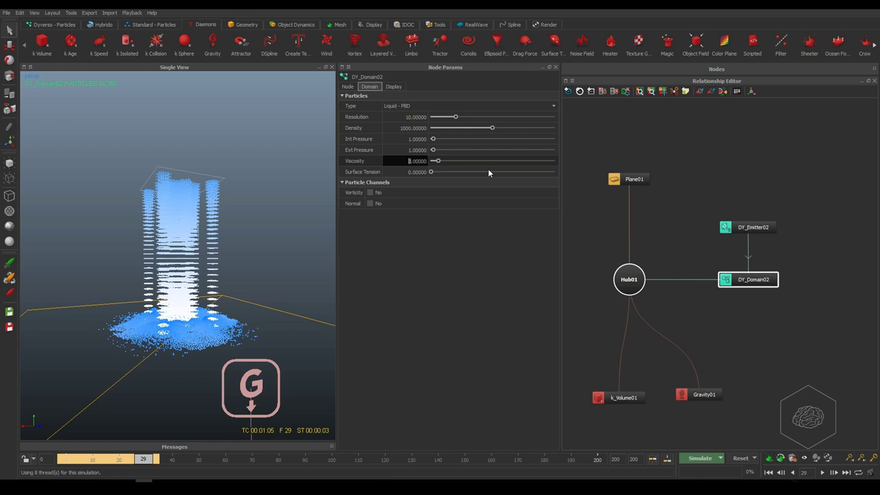
{"action": "type", "text": "50"}
{"action": "key", "text": "Return"}
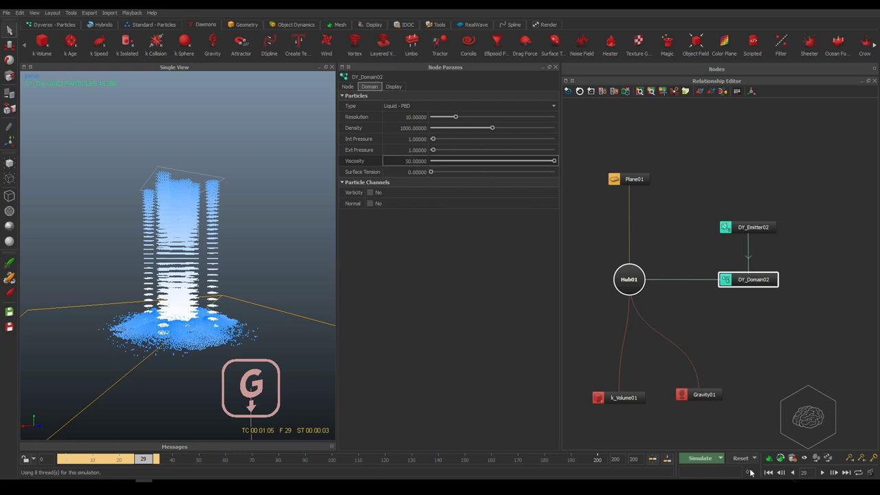
Reset the simulation data, simulate to about frame 30, and examine the thicker fluid spreading on the plane
{"action": "left_click", "coordinate": [422, 246]}
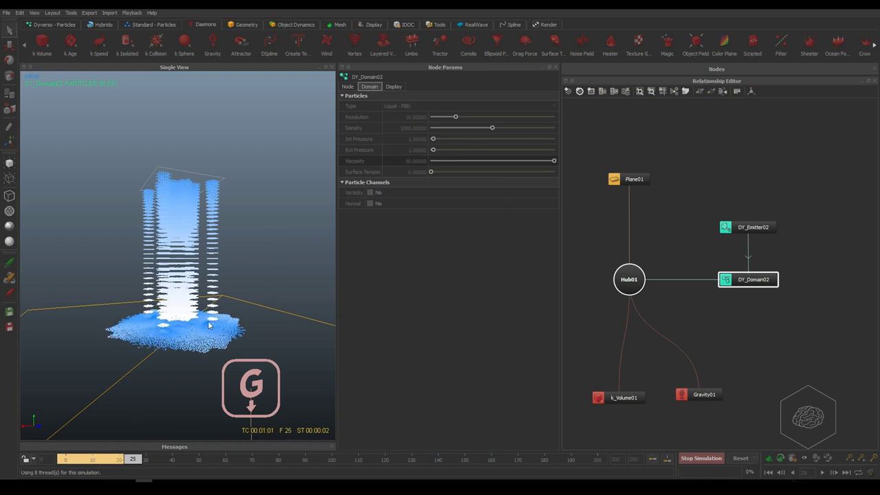
{"action": "left_click", "coordinate": [700, 458]}
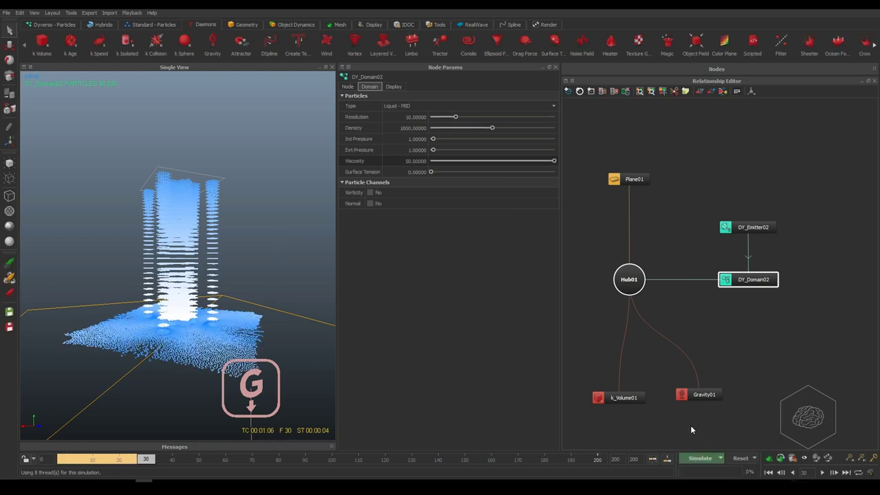
{"action": "left_click_drag", "start_coordinate": [271, 214], "coordinate": [249, 292], "text": "alt"}
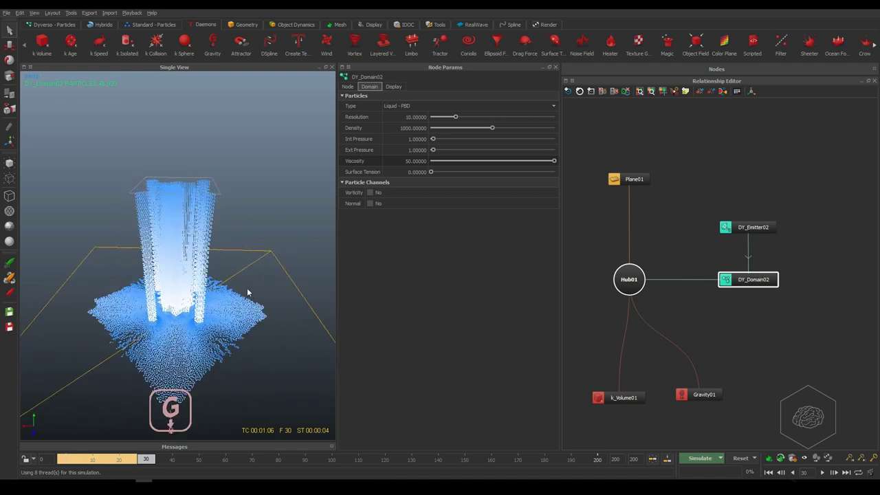
Raise the domain's Viscosity to 100
{"action": "left_click", "coordinate": [416, 161]}
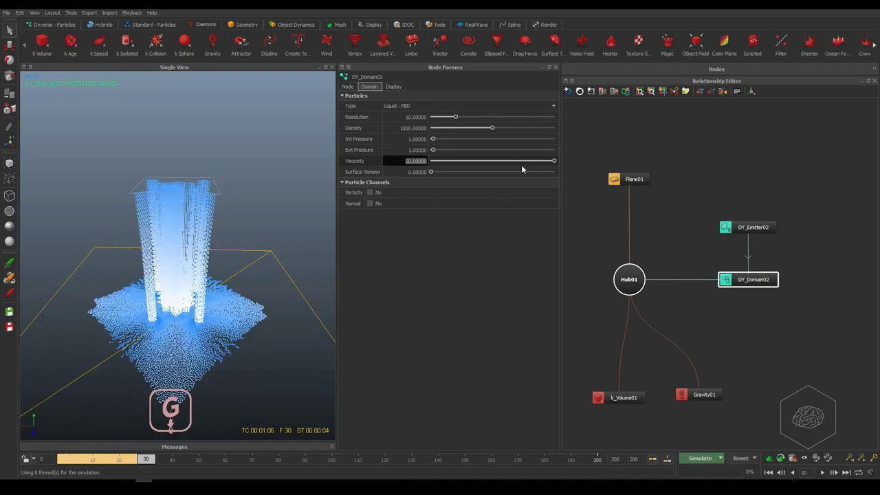
{"action": "type", "text": "0"}
{"action": "key", "text": "Return"}
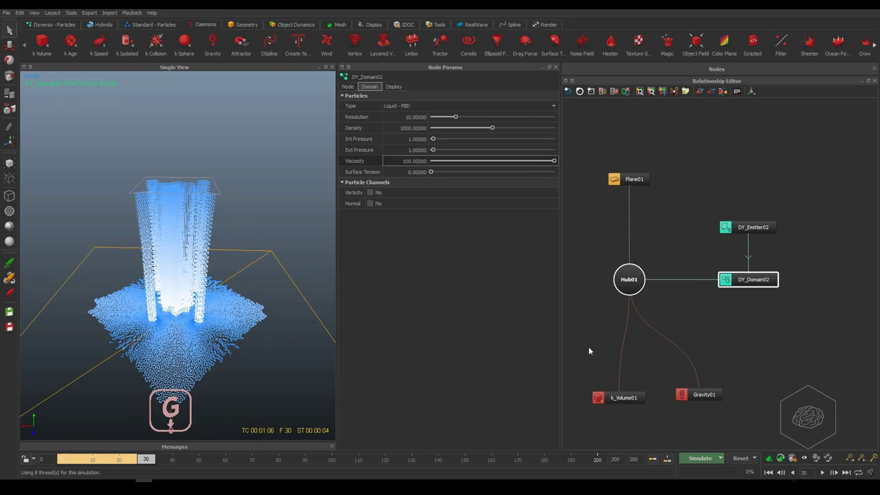
Reset and simulate the scene to about frame 36, examining the fluid's spread on the plane from different angles
{"action": "left_click", "coordinate": [739, 458]}
{"action": "left_click", "coordinate": [421, 247]}
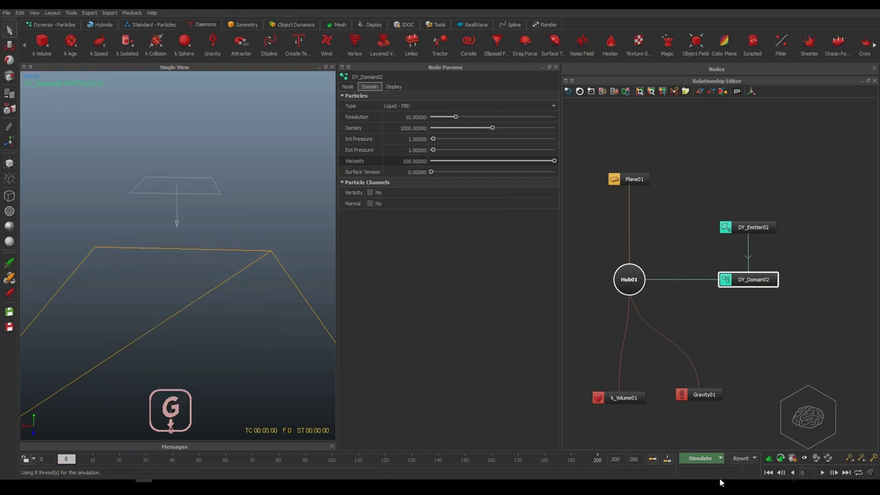
{"action": "left_click", "coordinate": [700, 458]}
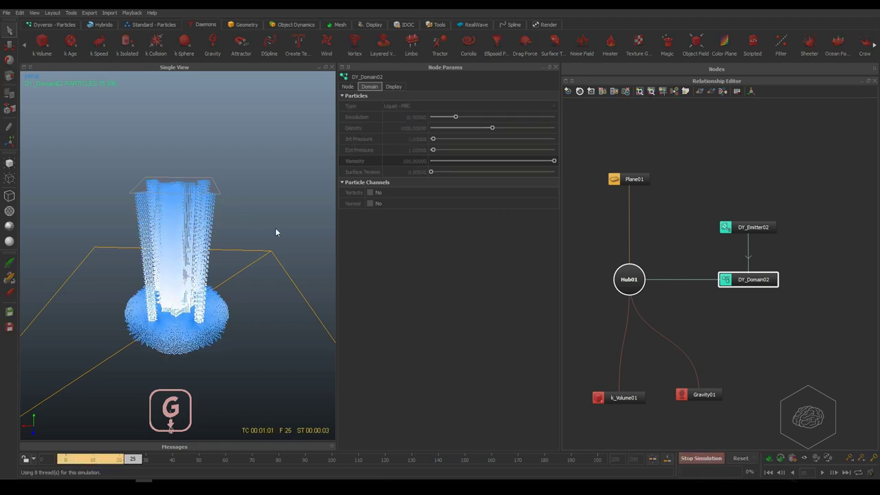
{"action": "left_click_drag", "start_coordinate": [264, 231], "coordinate": [249, 209], "text": "alt"}
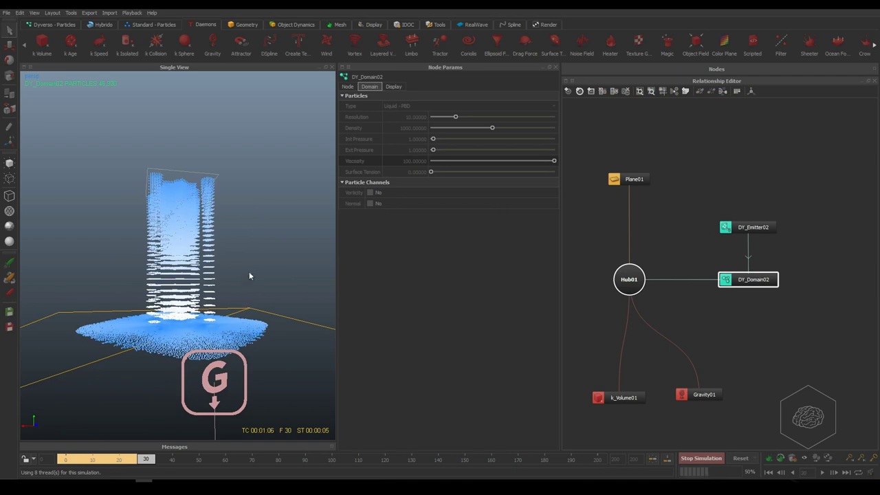
{"action": "left_click", "coordinate": [702, 458]}
{"action": "left_click_drag", "start_coordinate": [225, 146], "coordinate": [274, 161], "text": "alt"}
Set the bitmap emitter's Speed to 1
{"action": "left_click_drag", "start_coordinate": [802, 204], "coordinate": [707, 235]}
{"action": "left_click", "coordinate": [368, 87]}
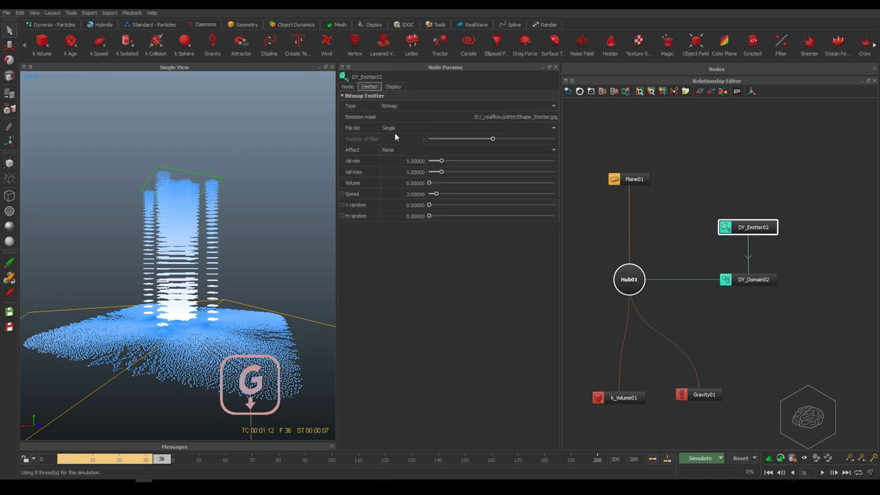
{"action": "double_click", "coordinate": [410, 193]}
{"action": "type", "text": "1"}
{"action": "key", "text": "Return"}
{"action": "left_click", "coordinate": [709, 179]}
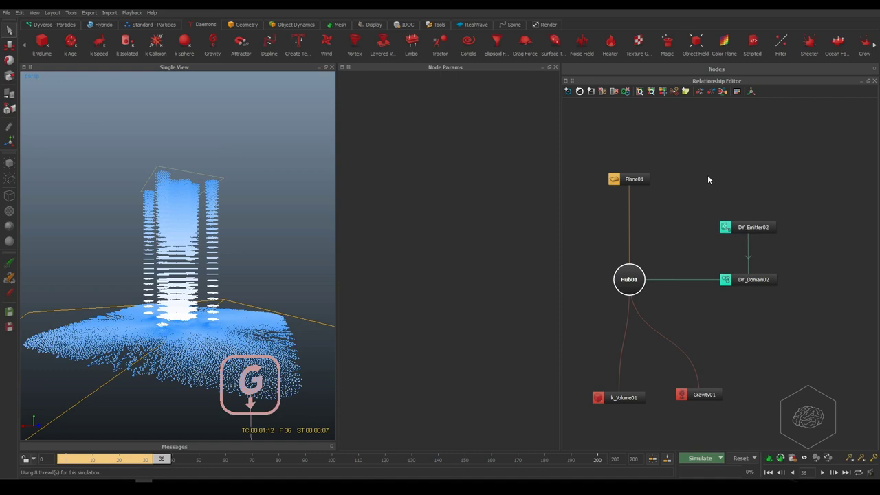
Reset the simulation data, simulate the slower emission to about frame 67, and examine the particle shape up close
{"action": "left_click", "coordinate": [749, 279]}
{"action": "left_click", "coordinate": [740, 458]}
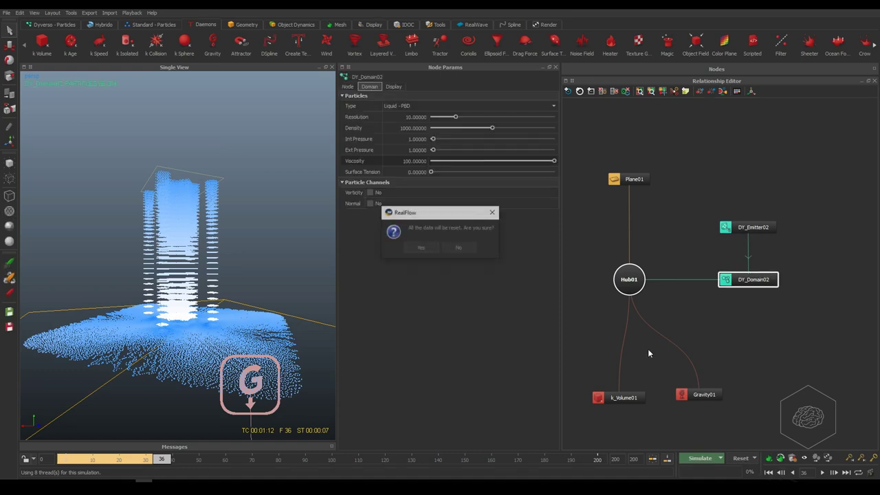
{"action": "left_click", "coordinate": [409, 249]}
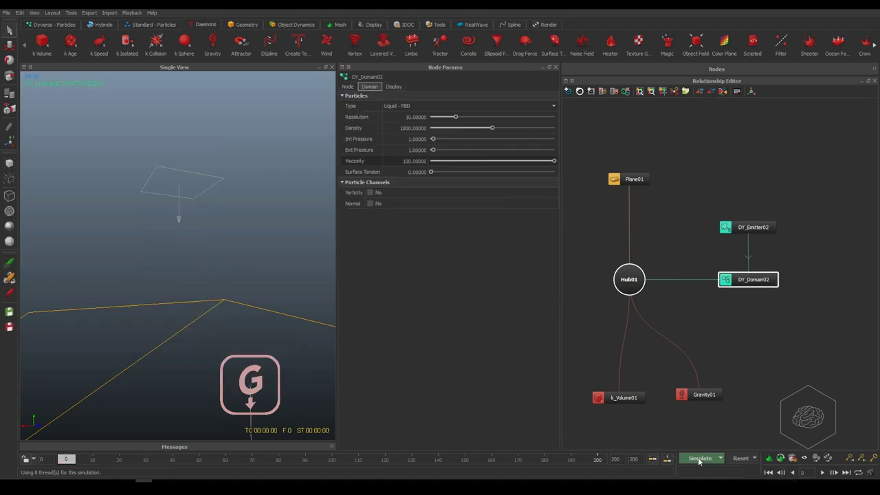
{"action": "left_click", "coordinate": [699, 458]}
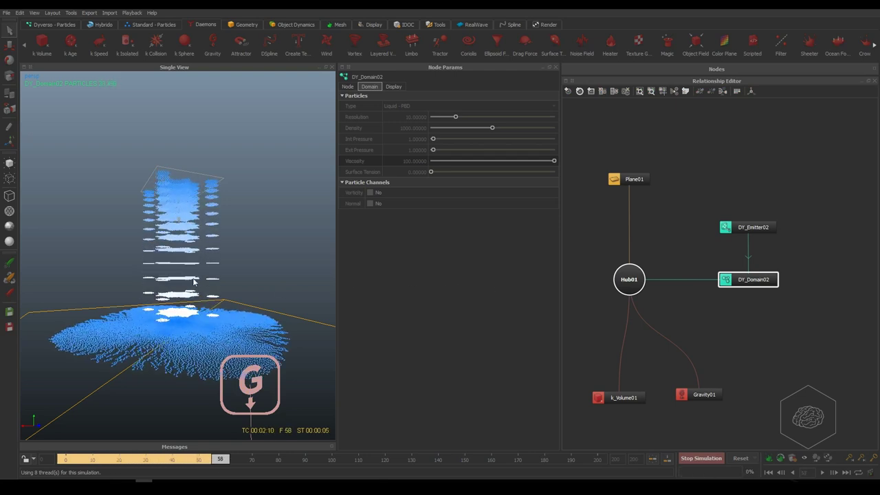
{"action": "left_click", "coordinate": [687, 459]}
{"action": "left_click_drag", "start_coordinate": [289, 185], "coordinate": [187, 282], "text": "alt"}
{"action": "scroll", "coordinate": [187, 282], "scroll_direction": "up", "scroll_amount": 3}
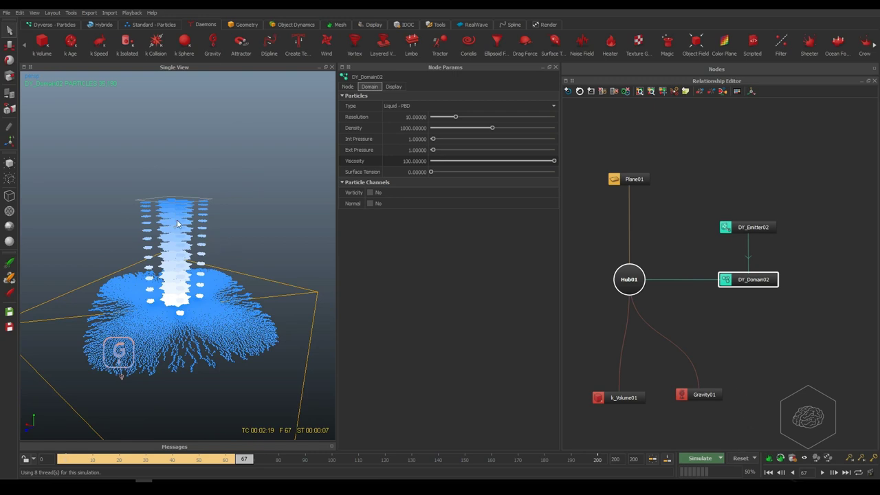
Set the general MIN substeps to 0 in the simulation options and accept the change
{"action": "left_click", "coordinate": [720, 458]}
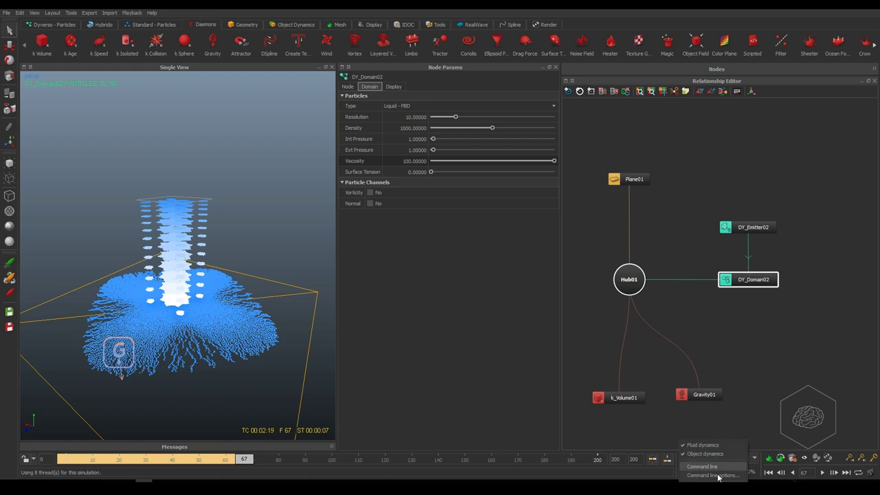
{"action": "left_click", "coordinate": [767, 373]}
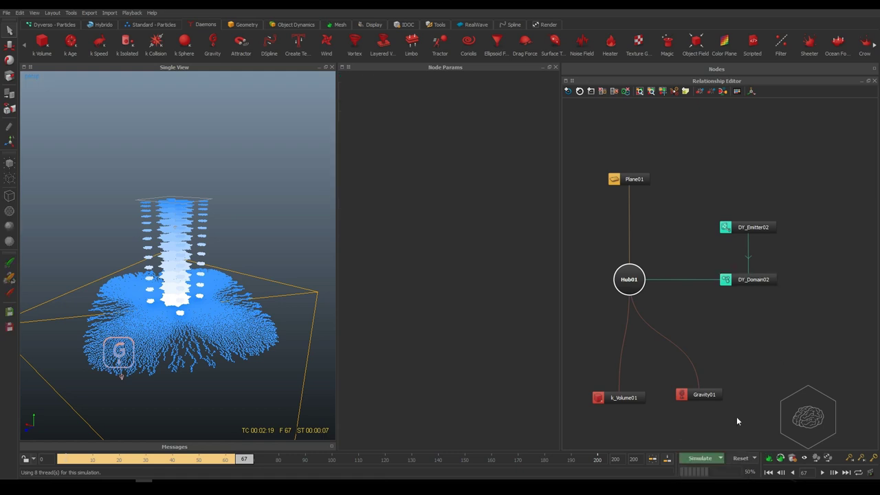
{"action": "left_click", "coordinate": [722, 459]}
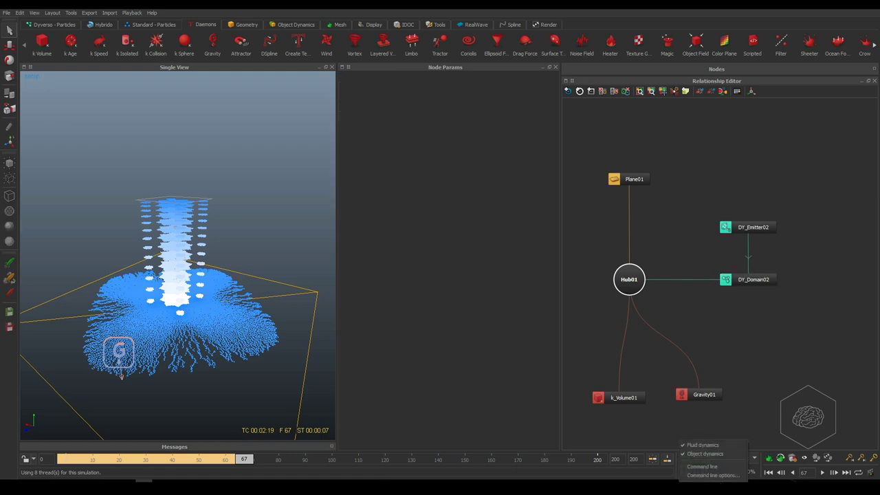
{"action": "left_click", "coordinate": [712, 475]}
{"action": "left_click_drag", "start_coordinate": [704, 218], "coordinate": [663, 162]}
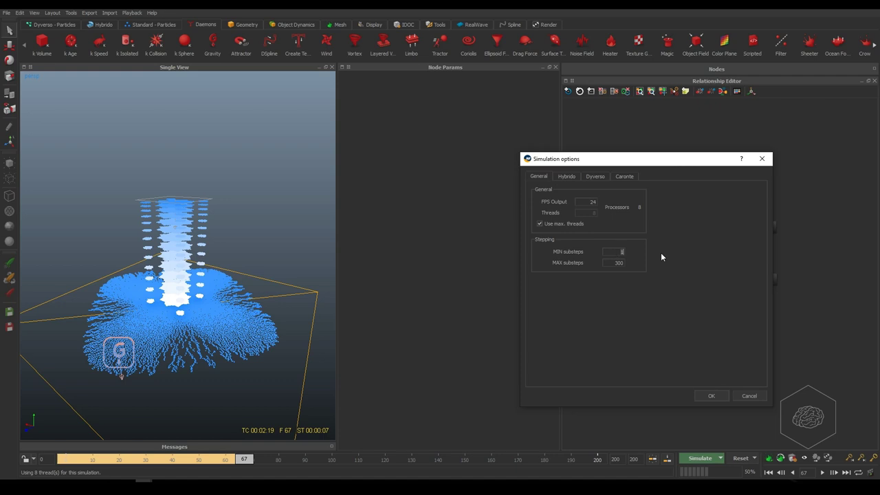
{"action": "type", "text": "0"}
{"action": "key", "text": "Return"}
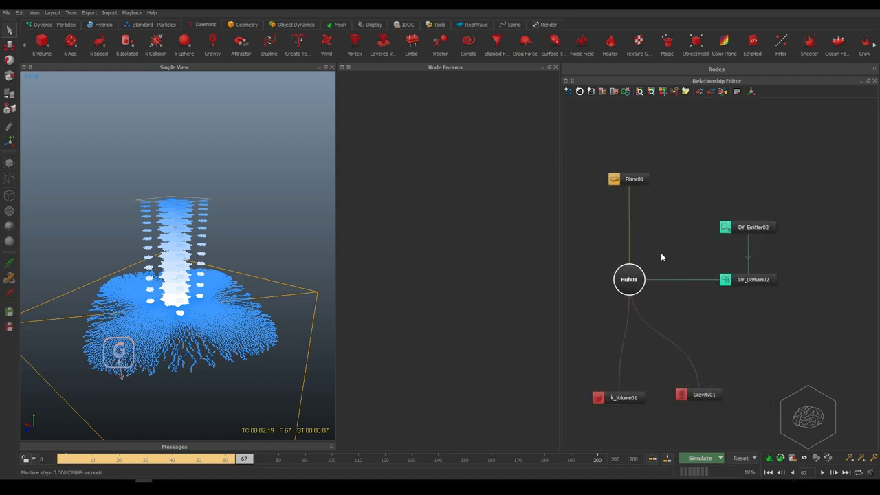
In the Dyverso simulation options, set the Liquid - PBD solver's MIN substeps to 3 and MAX substeps to 4
{"action": "left_click", "coordinate": [721, 458]}
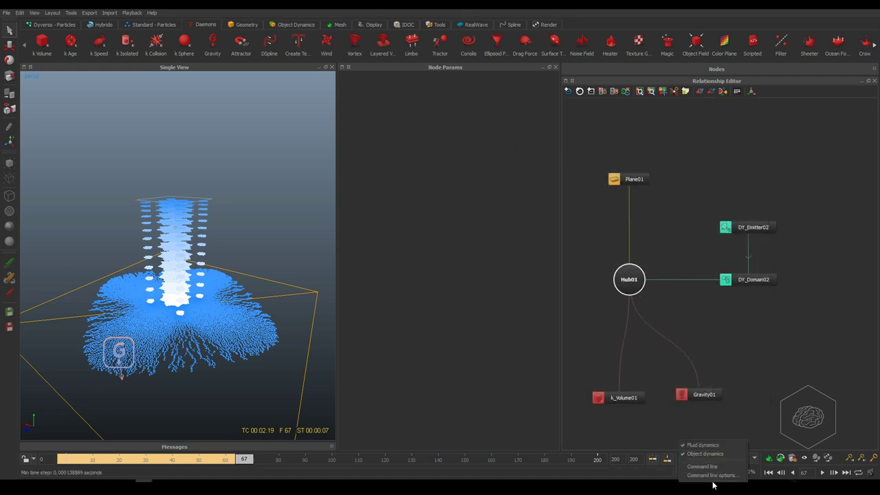
{"action": "left_click", "coordinate": [715, 469]}
{"action": "left_click", "coordinate": [637, 231]}
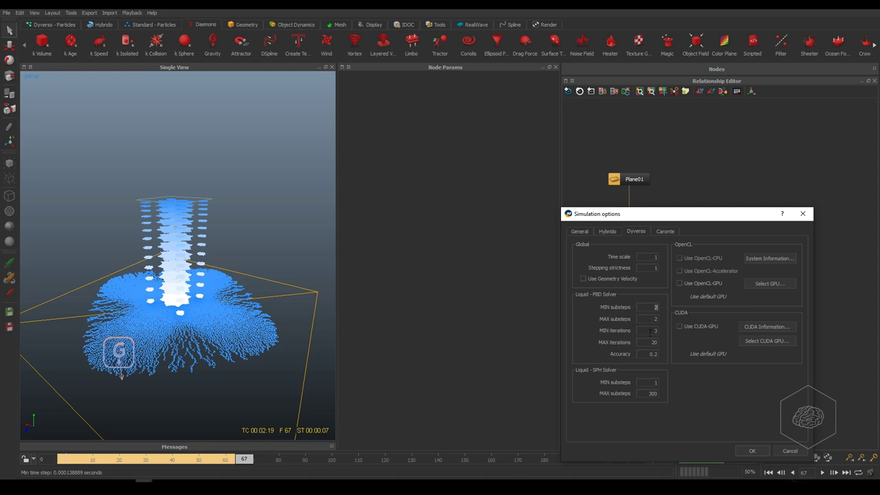
{"action": "type", "text": "1"}
{"action": "double_click", "coordinate": [658, 307]}
{"action": "type", "text": "3"}
{"action": "key", "text": "Return"}
{"action": "type", "text": "4"}
{"action": "key", "text": "Tab"}
{"action": "left_click", "coordinate": [753, 451]}
Reset the simulation data, simulate to about frame 53, and examine the emission and the spread on the plane from a lower angle
{"action": "left_click", "coordinate": [740, 458]}
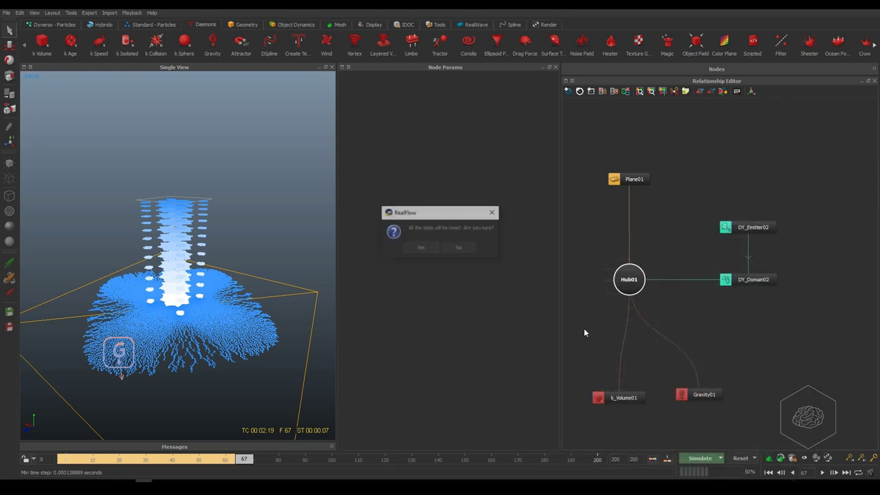
{"action": "left_click", "coordinate": [432, 252]}
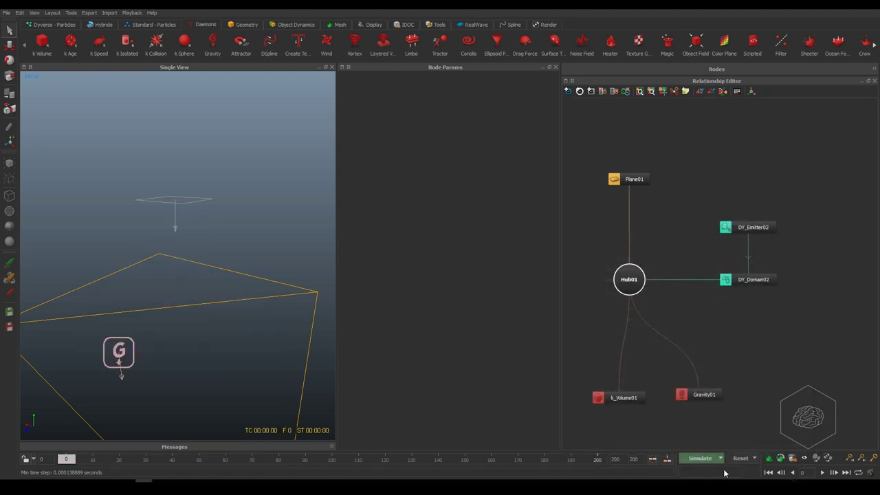
{"action": "left_click", "coordinate": [702, 459]}
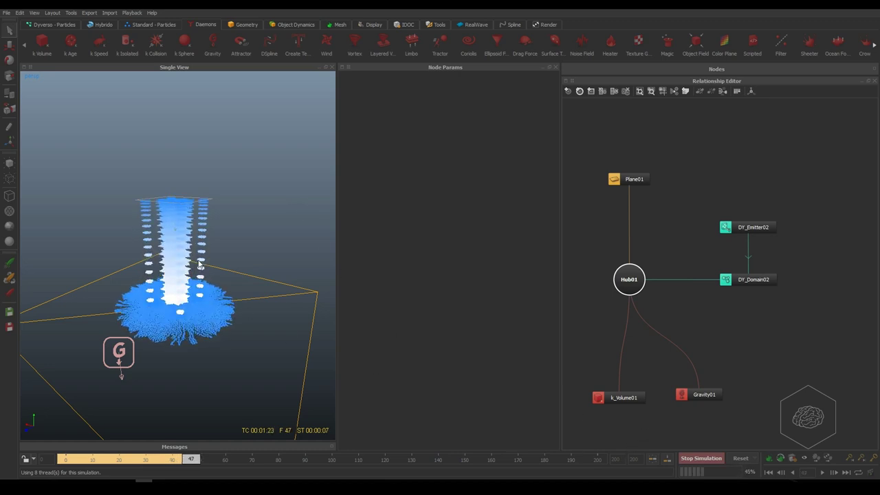
{"action": "left_click", "coordinate": [702, 458]}
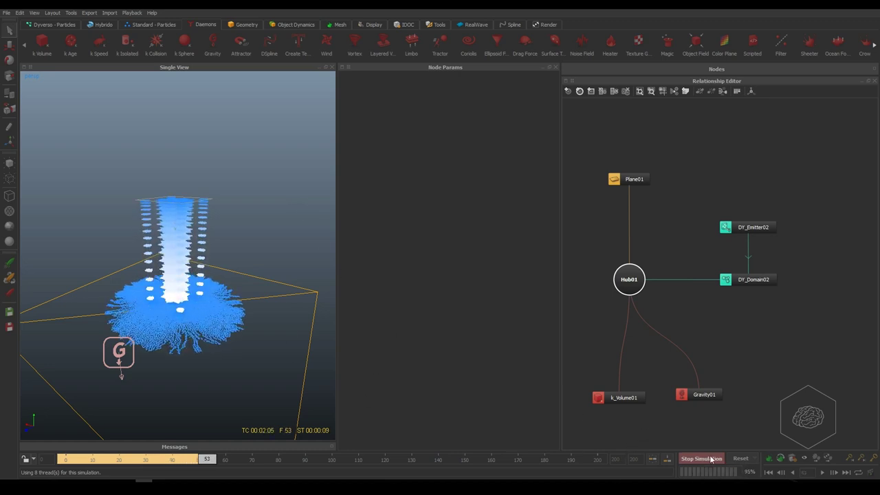
{"action": "left_click_drag", "start_coordinate": [207, 257], "coordinate": [110, 318], "text": "alt"}
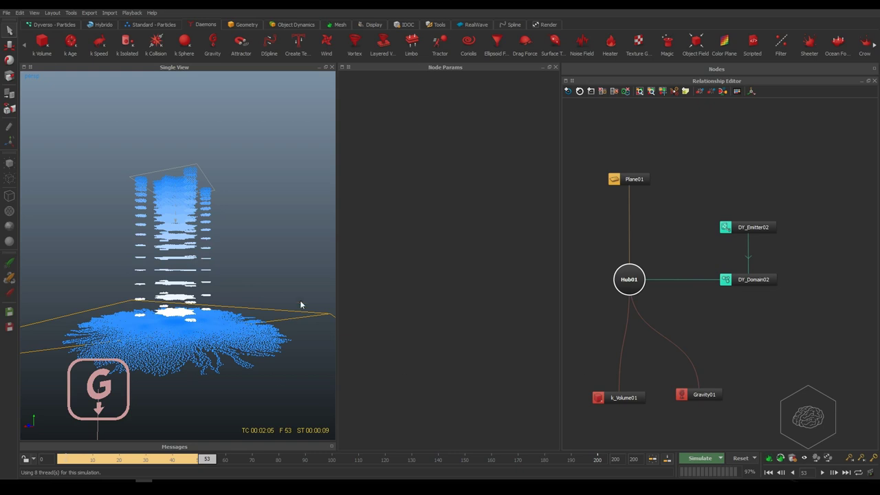
Reset the simulation data and set the DY_Domain02 Viscosity to 10000
{"action": "left_click", "coordinate": [740, 458]}
{"action": "left_click", "coordinate": [420, 248]}
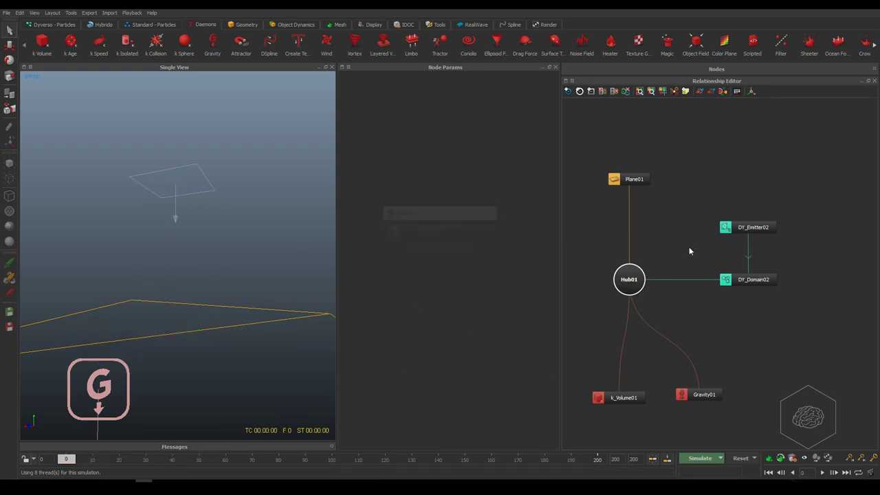
{"action": "left_click", "coordinate": [757, 228]}
{"action": "left_click", "coordinate": [746, 280]}
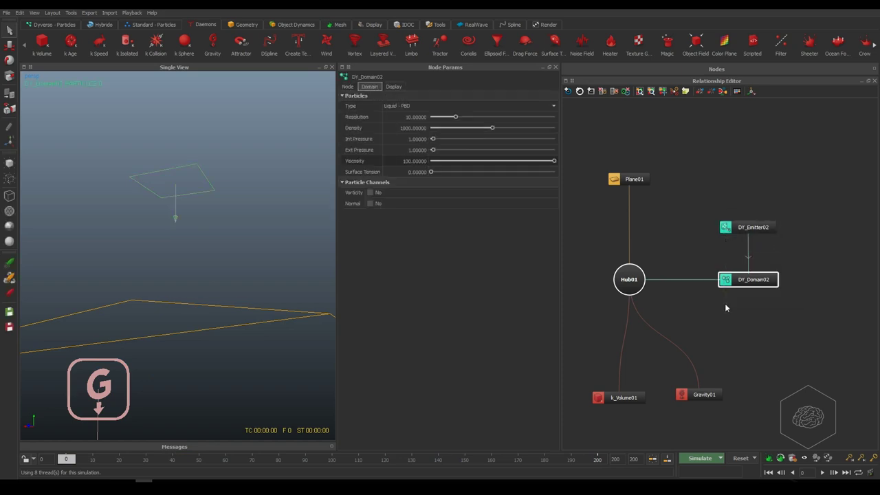
{"action": "double_click", "coordinate": [415, 161]}
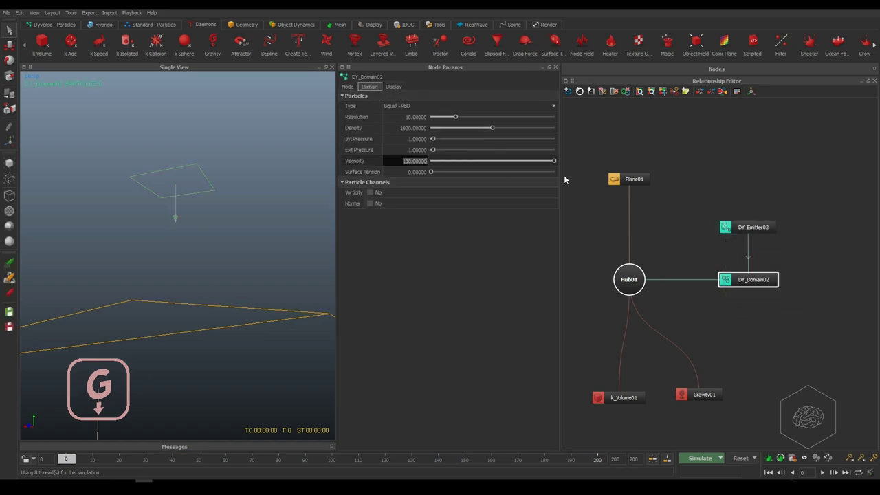
{"action": "key", "text": "End"}
{"action": "type", "text": "00"}
{"action": "key", "text": "Return"}
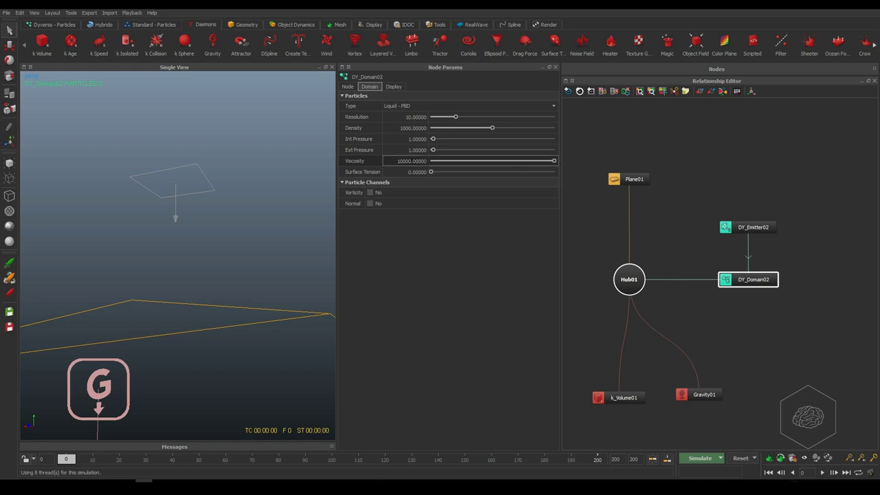
Simulate the thicker fluid to about frame 10 while examining the falling layers, and stop the simulation
{"action": "left_click", "coordinate": [700, 458]}
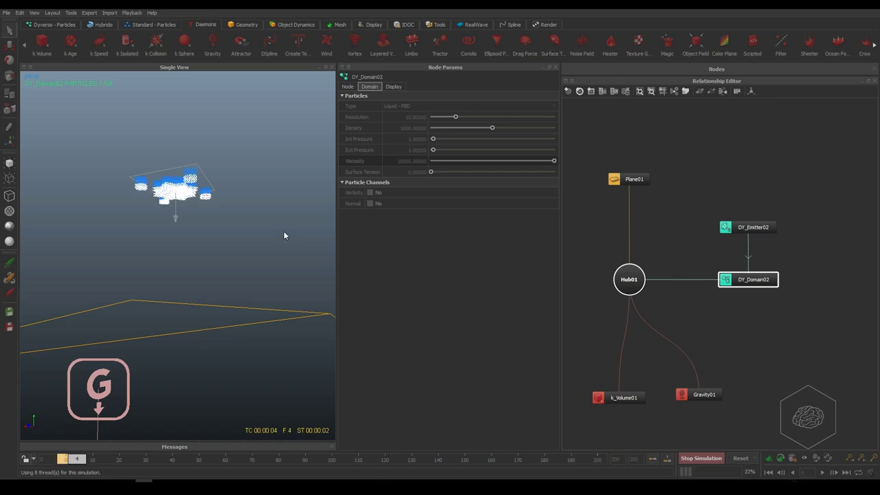
{"action": "left_click_drag", "start_coordinate": [233, 224], "coordinate": [222, 177], "text": "alt"}
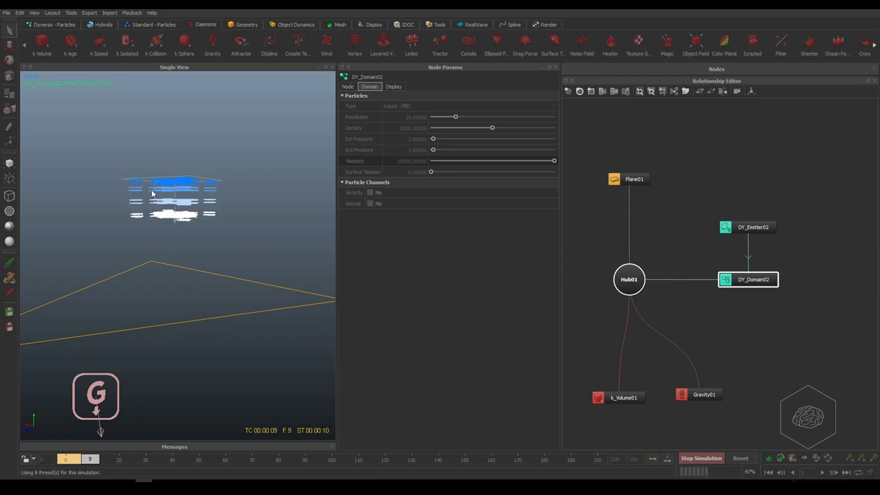
{"action": "left_click", "coordinate": [715, 458]}
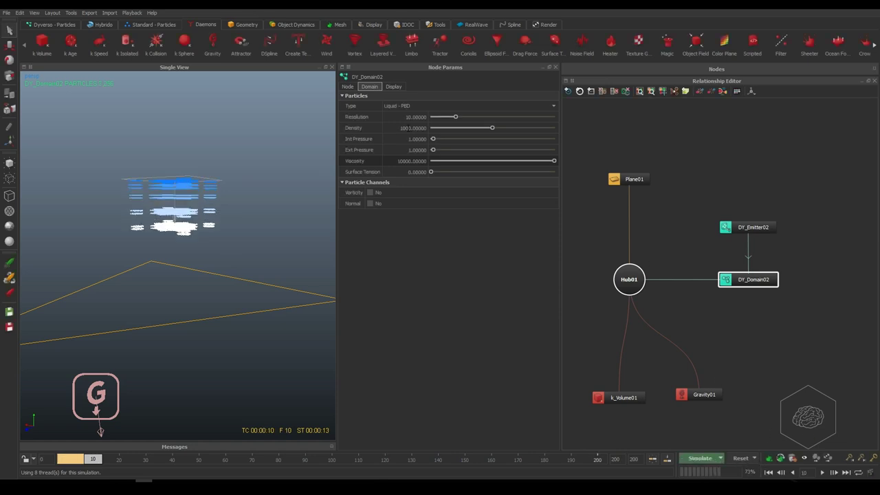
Set the domain's Viscosity to 5000
{"action": "left_click", "coordinate": [404, 162]}
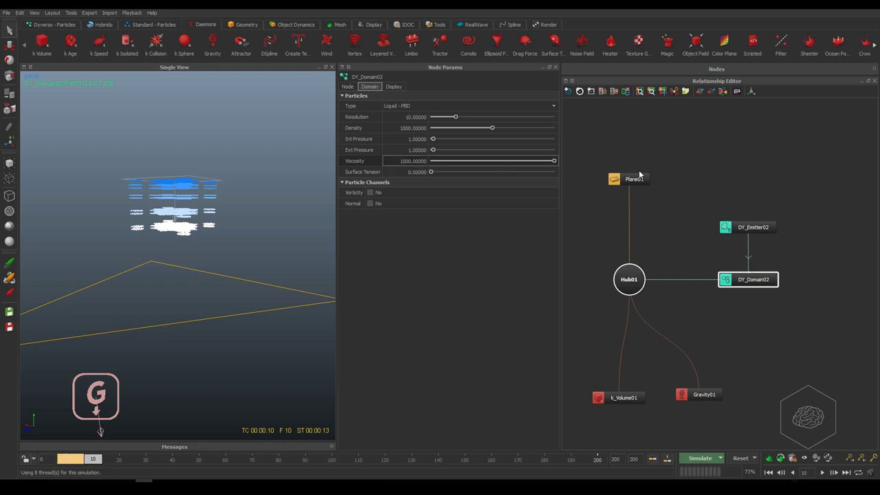
{"action": "key", "text": "ctrl+a"}
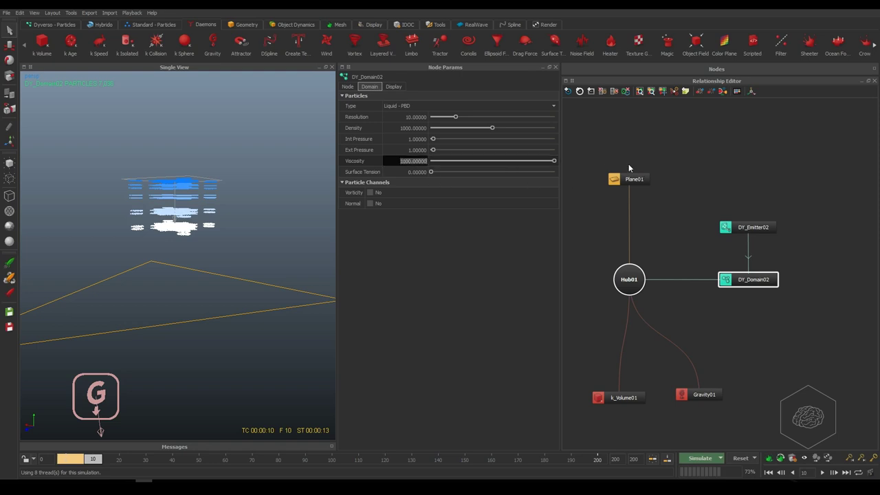
{"action": "key", "text": "End"}
{"action": "key", "text": "Home"}
{"action": "type", "text": "5"}
{"action": "key", "text": "Return"}
Set the domain's Density to 5000 and its Resolution to 20
{"action": "left_click", "coordinate": [413, 127]}
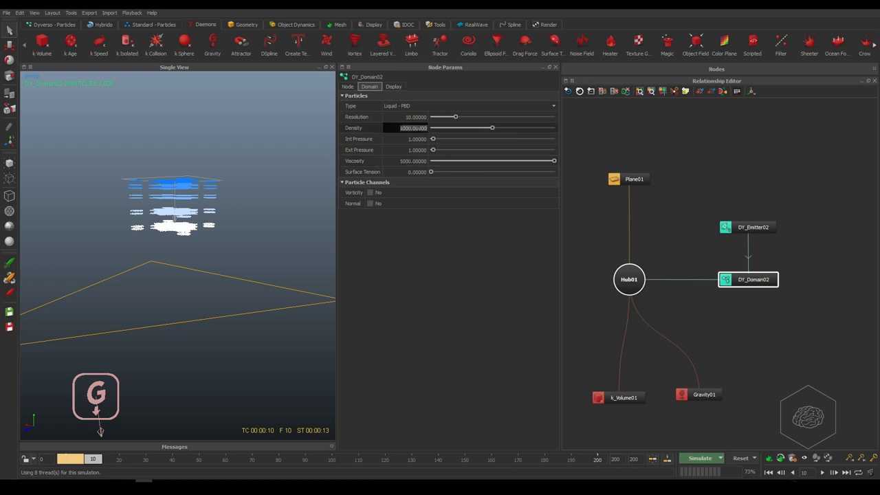
{"action": "key", "text": "Home"}
{"action": "key", "text": "shift+Right"}
{"action": "type", "text": "5"}
{"action": "key", "text": "Return"}
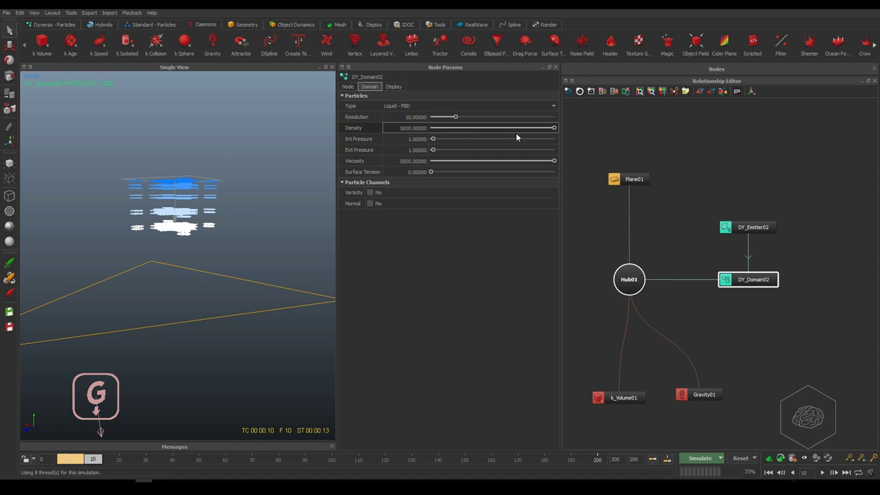
{"action": "double_click", "coordinate": [406, 117]}
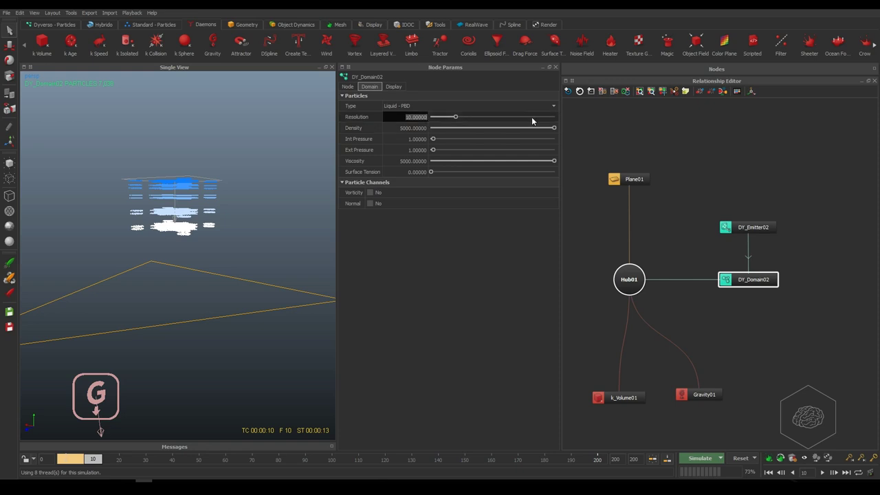
{"action": "type", "text": "20"}
{"action": "key", "text": "Return"}
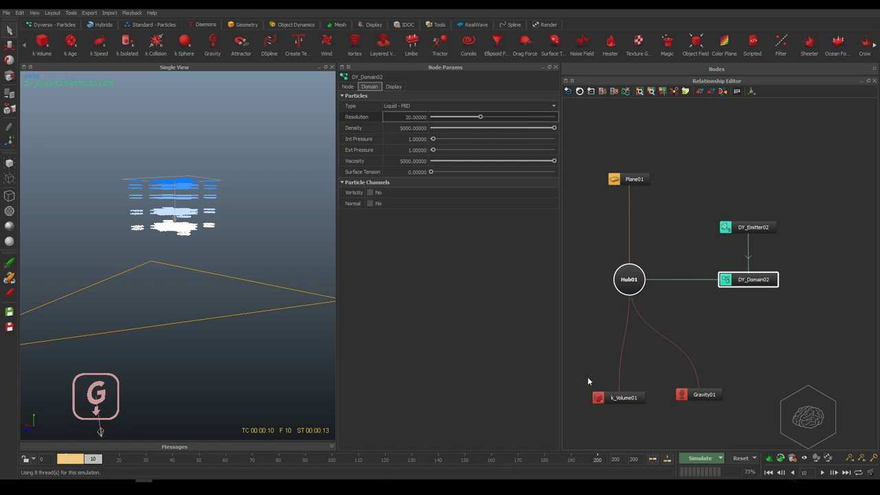
Reset the simulation data, simulate to about frame 21, and examine the denser particles reaching the plane
{"action": "left_click", "coordinate": [740, 458]}
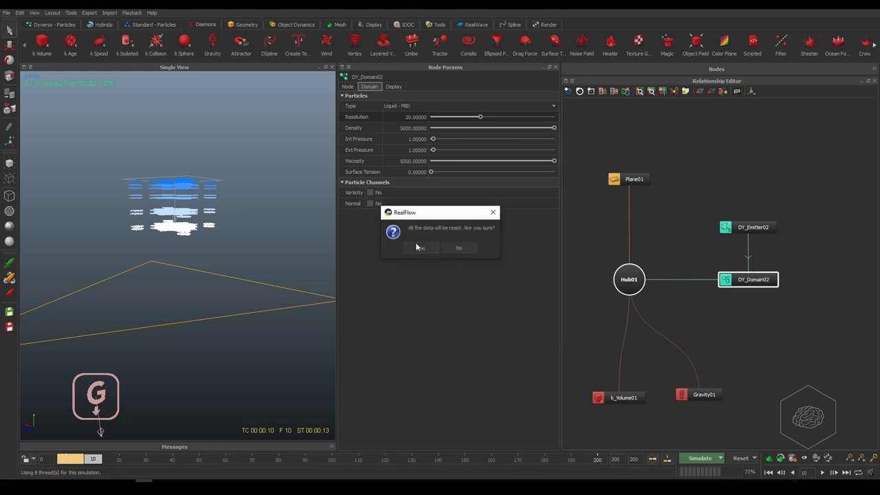
{"action": "left_click", "coordinate": [417, 247]}
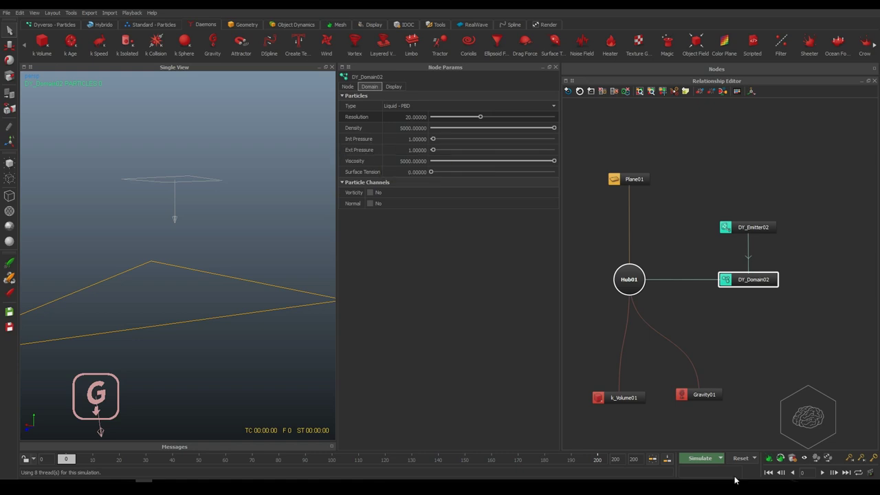
{"action": "left_click", "coordinate": [699, 457]}
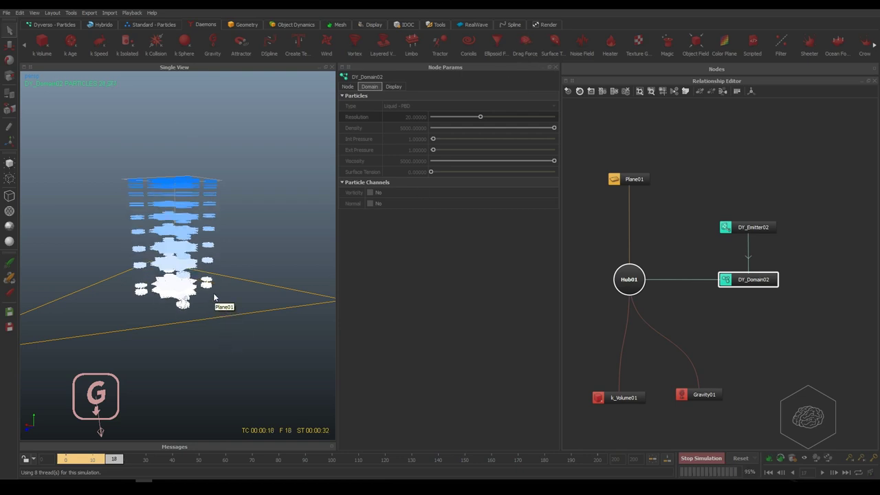
{"action": "left_click_drag", "start_coordinate": [295, 267], "coordinate": [262, 252], "text": "alt"}
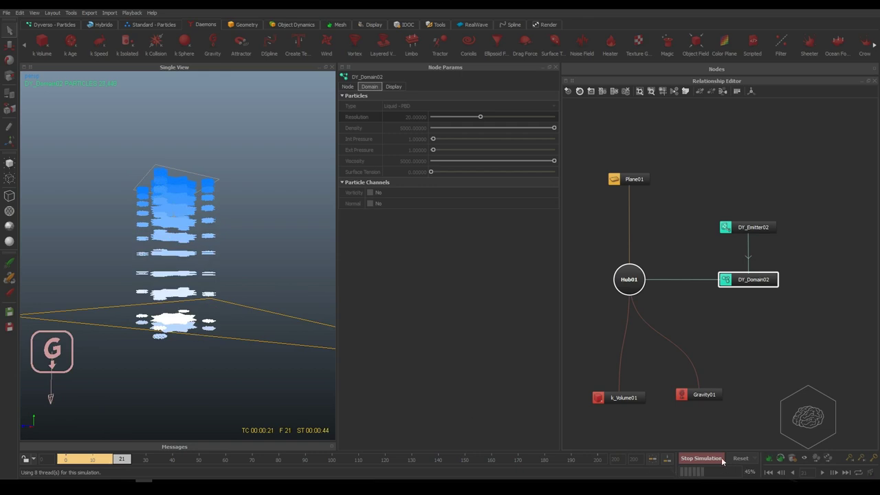
{"action": "left_click", "coordinate": [790, 458]}
Reset the simulation data, and set the domain's Ext Pressure to 2 and Int Pressure to 0.5
{"action": "left_click", "coordinate": [741, 457]}
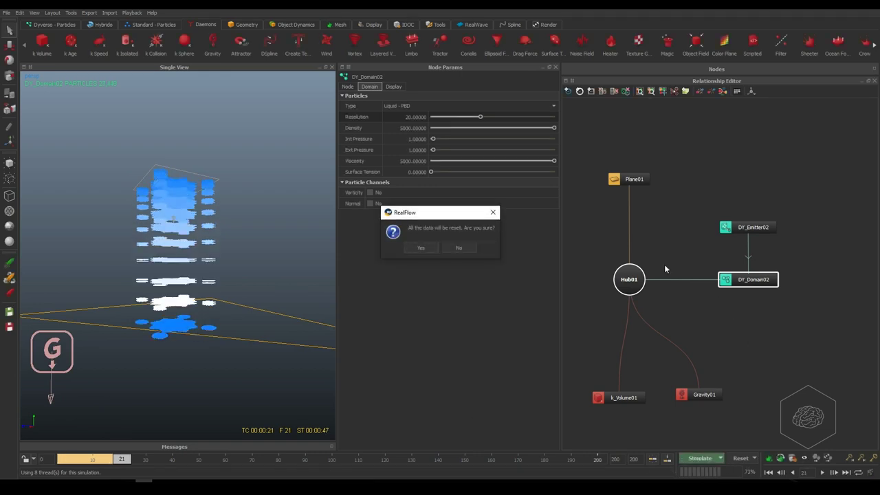
{"action": "left_click", "coordinate": [421, 248]}
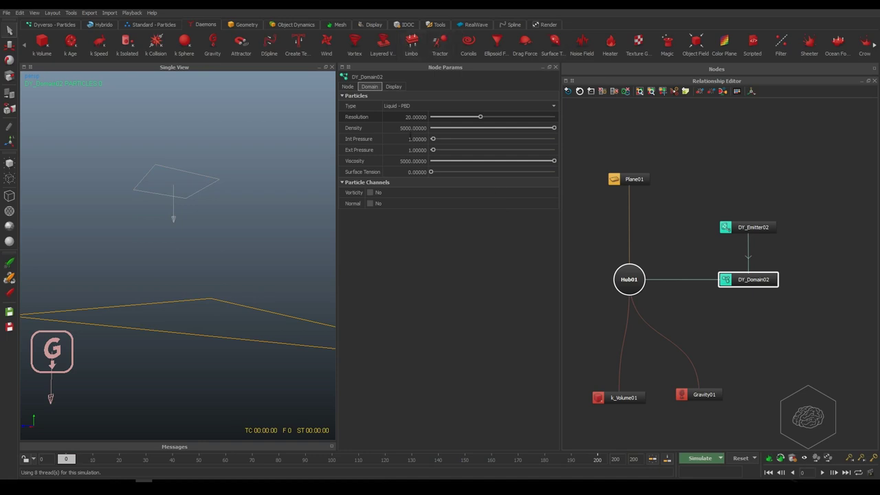
{"action": "left_click", "coordinate": [414, 150]}
{"action": "type", "text": "2"}
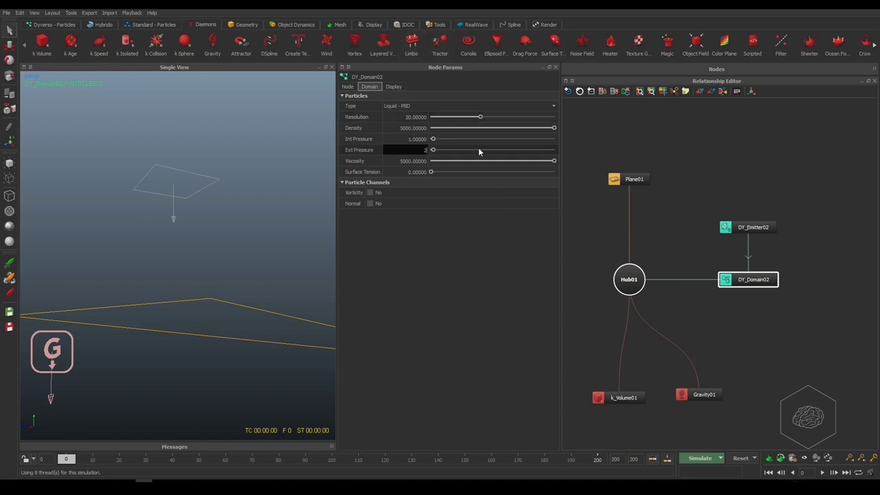
{"action": "key", "text": "Return"}
{"action": "left_click", "coordinate": [415, 139]}
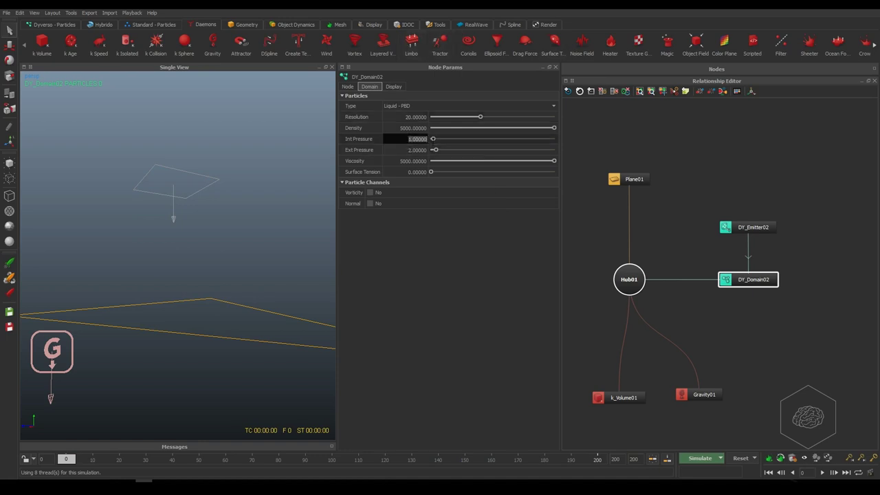
{"action": "type", "text": "0.5"}
{"action": "key", "text": "Return"}
Add a Drag Force daemon to the scene and place its node below DY_Domain02 in the relationship graph
{"action": "left_click", "coordinate": [524, 42]}
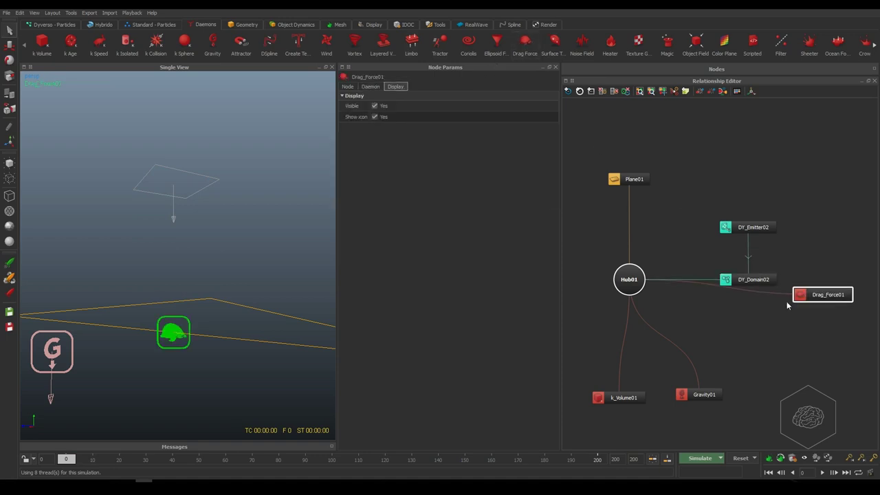
{"action": "left_click_drag", "start_coordinate": [825, 306], "coordinate": [768, 353]}
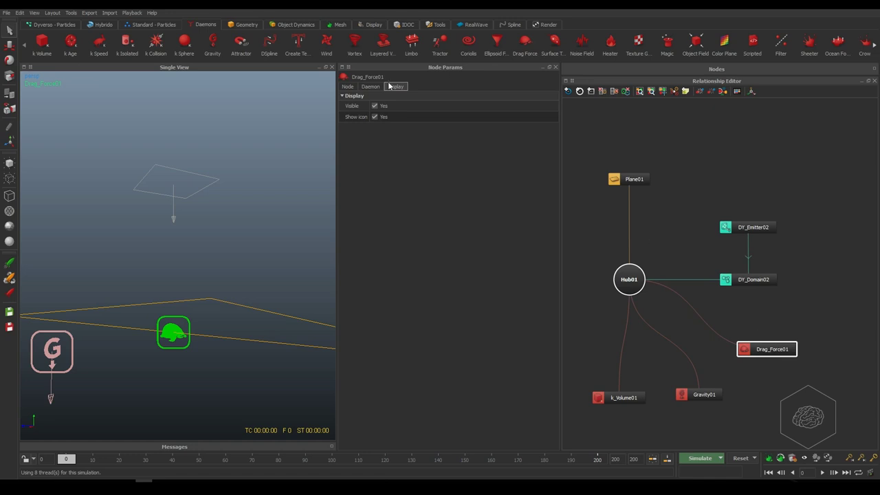
Set the Drag strength of the Drag_Force01 daemon to 2
{"action": "left_click", "coordinate": [369, 87]}
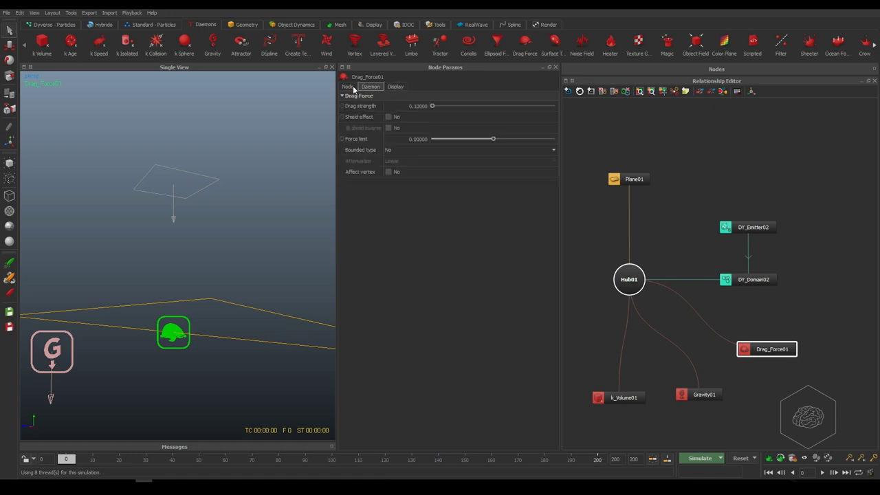
{"action": "left_click", "coordinate": [400, 106]}
{"action": "type", "text": "2"}
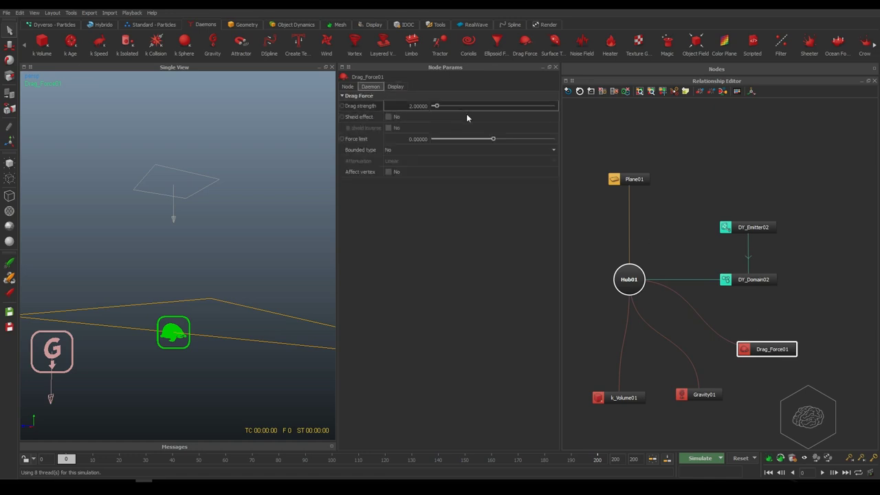
{"action": "key", "text": "Return"}
Simulate the scene with the drag force to about frame 98, and stop the simulation
{"action": "left_click", "coordinate": [697, 459]}
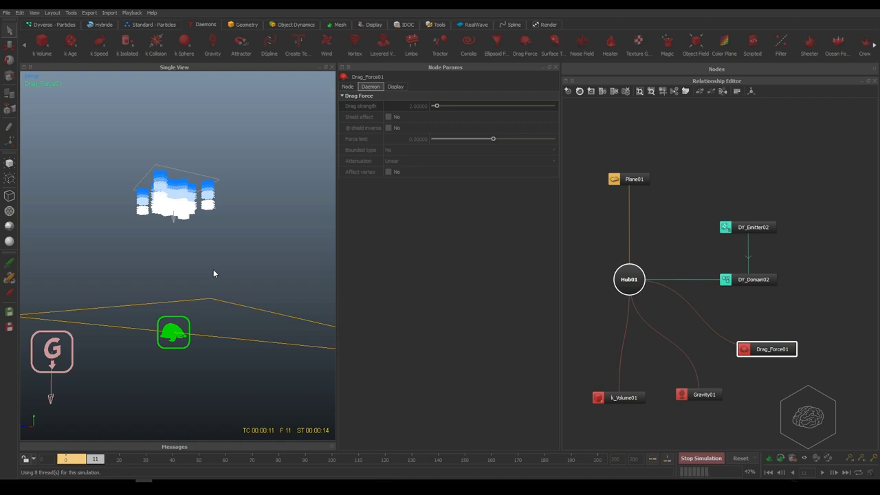
{"action": "left_click", "coordinate": [265, 208]}
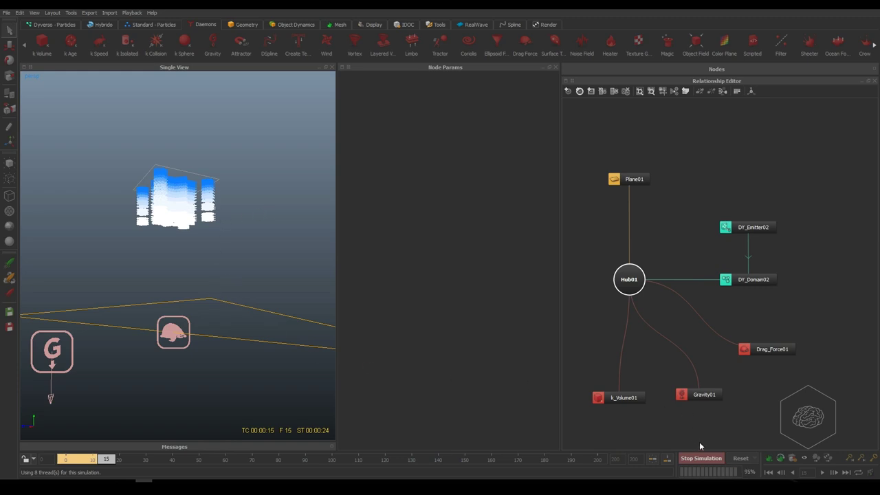
{"action": "left_click", "coordinate": [702, 459]}
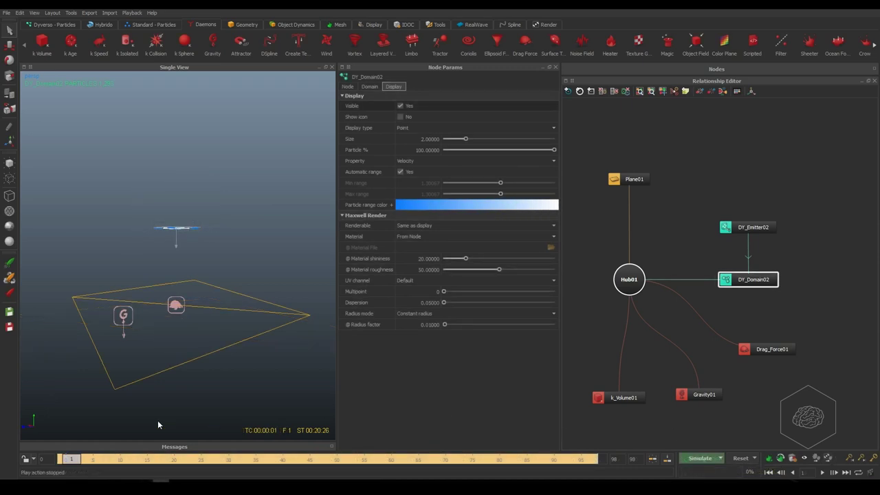
Play back the simulated frames and examine the falling particles up close, including around frame 71
{"action": "left_click", "coordinate": [823, 473]}
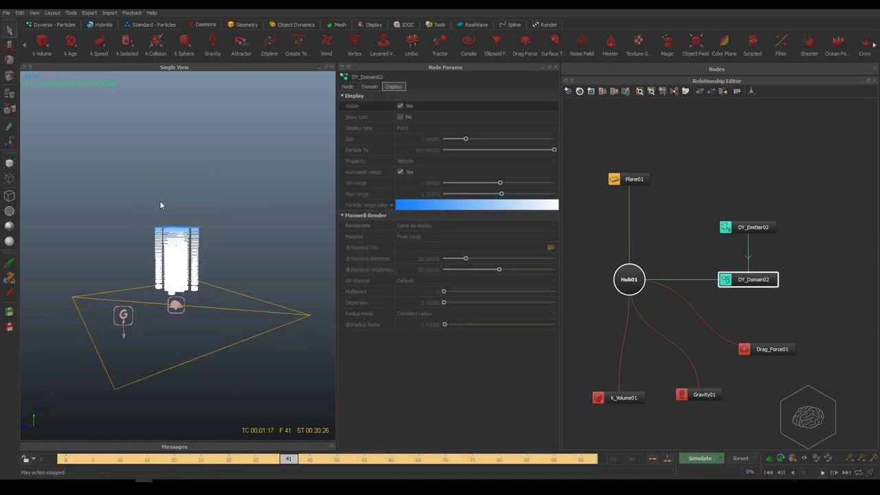
{"action": "scroll", "coordinate": [169, 311], "scroll_direction": "up", "scroll_amount": 5}
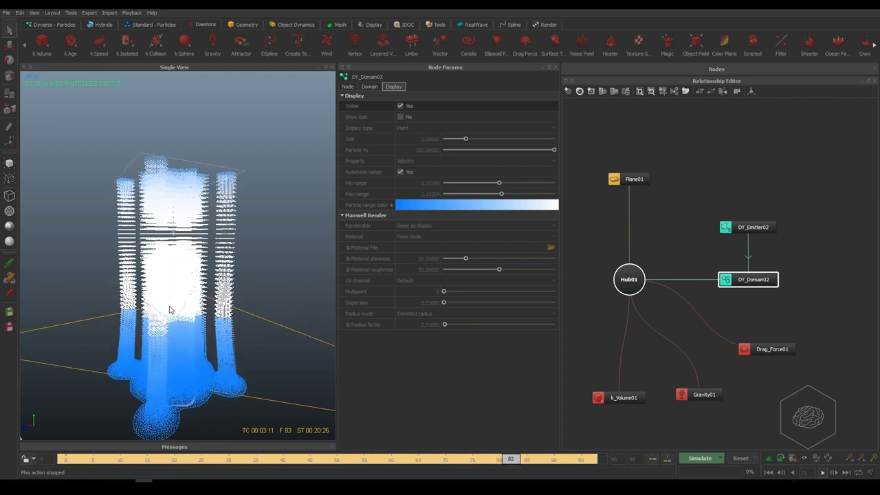
{"action": "scroll", "coordinate": [162, 337], "scroll_direction": "down", "scroll_amount": 5}
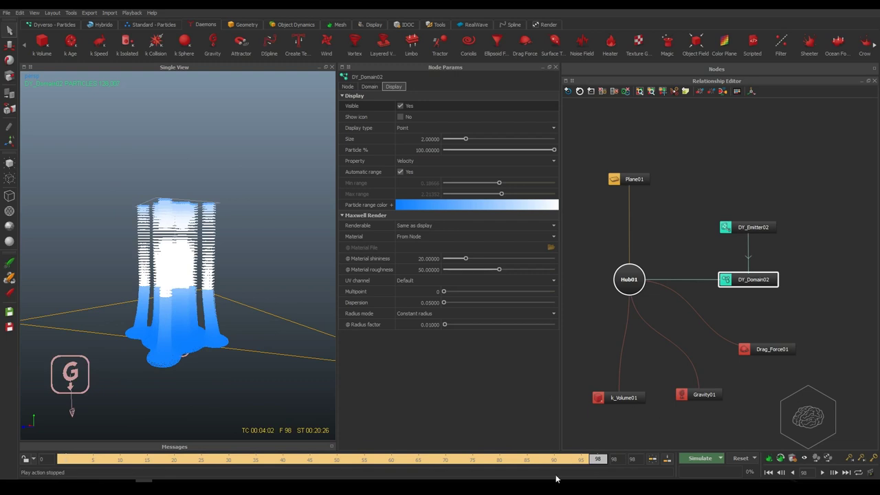
{"action": "left_click_drag", "start_coordinate": [599, 464], "coordinate": [450, 459]}
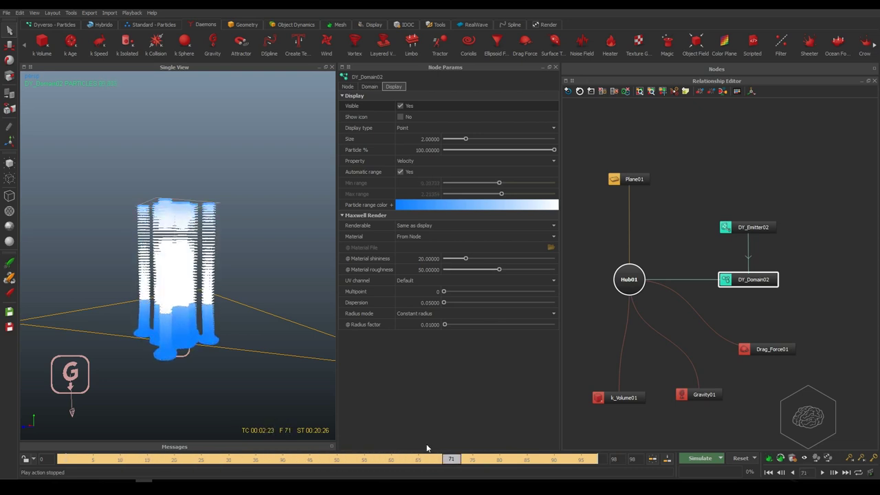
{"action": "scroll", "coordinate": [207, 359], "scroll_direction": "up", "scroll_amount": 4}
{"action": "scroll", "coordinate": [207, 358], "scroll_direction": "down", "scroll_amount": 2}
{"action": "mouse_move", "coordinate": [210, 373]}
{"action": "left_mouse_down", "text": "alt"}
{"action": "mouse_move", "coordinate": [211, 352]}
{"action": "mouse_move", "coordinate": [221, 375]}
{"action": "left_mouse_up", "text": "alt"}
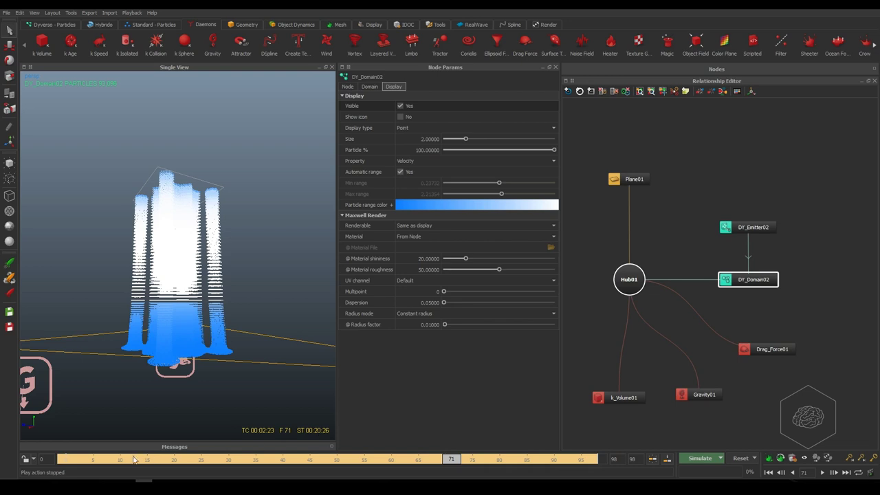
Go back to frame 2 and hide the DY_Domain02 particles in the viewport
{"action": "left_click", "coordinate": [80, 460]}
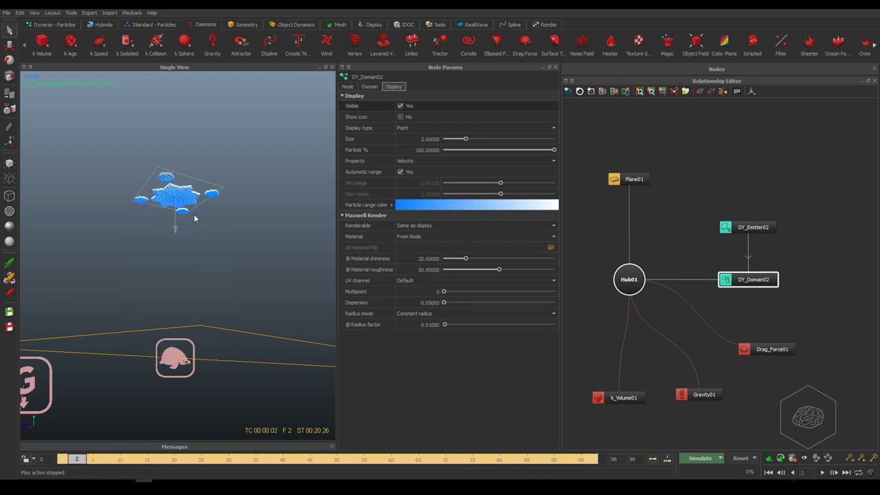
{"action": "left_click", "coordinate": [184, 180]}
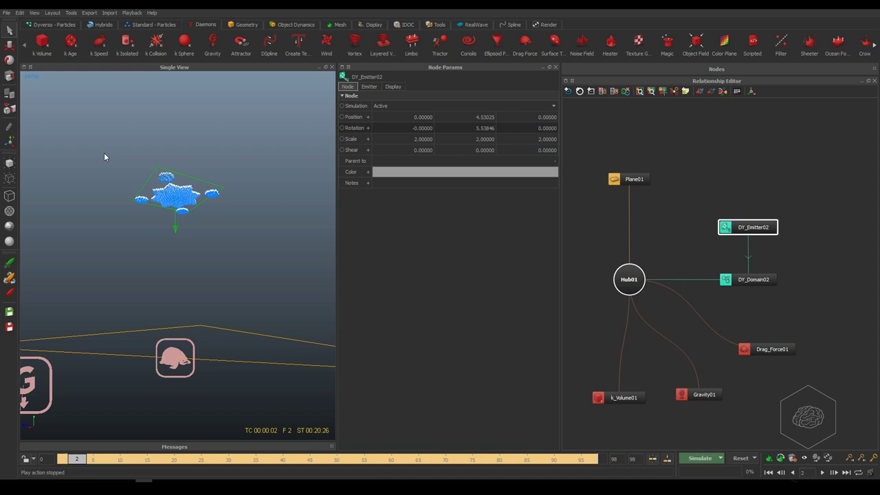
{"action": "left_click", "coordinate": [749, 279]}
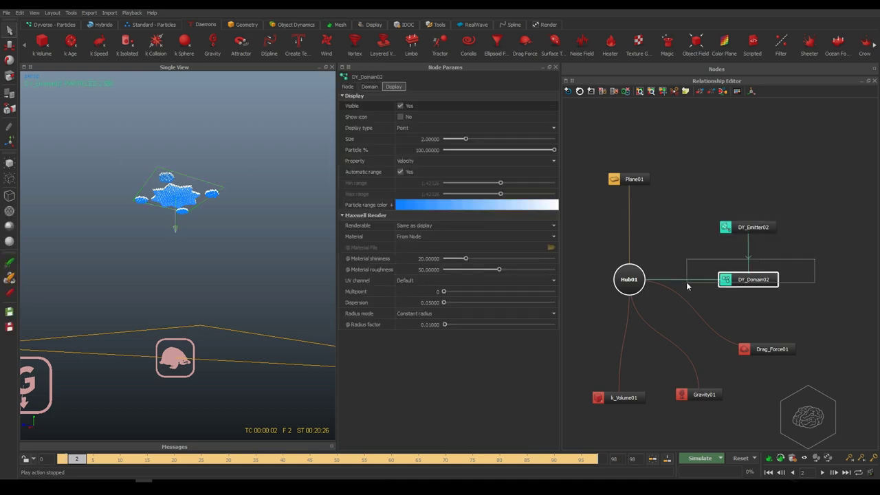
{"action": "left_click", "coordinate": [400, 106]}
Set a rotation keyframe on DY_Emitter02 at frame 0 with a Y rotation of 0
{"action": "left_click_drag", "start_coordinate": [832, 189], "coordinate": [732, 234]}
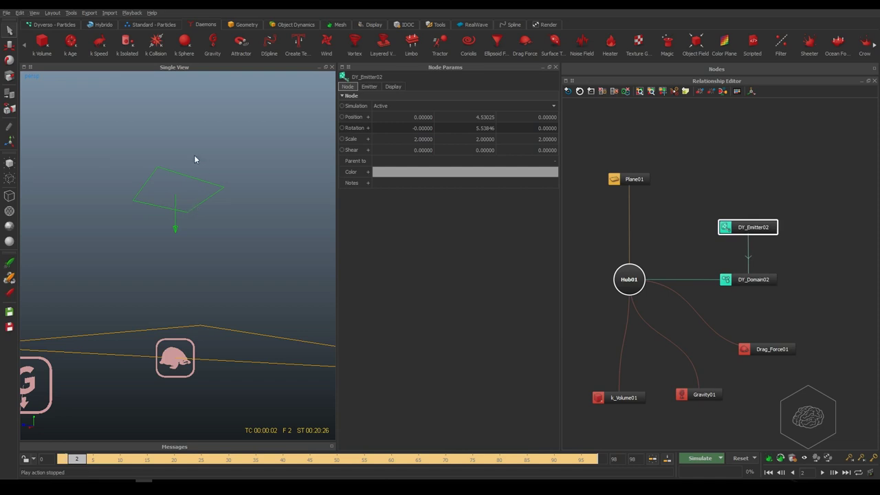
{"action": "left_click_drag", "start_coordinate": [191, 155], "coordinate": [193, 219], "text": "alt"}
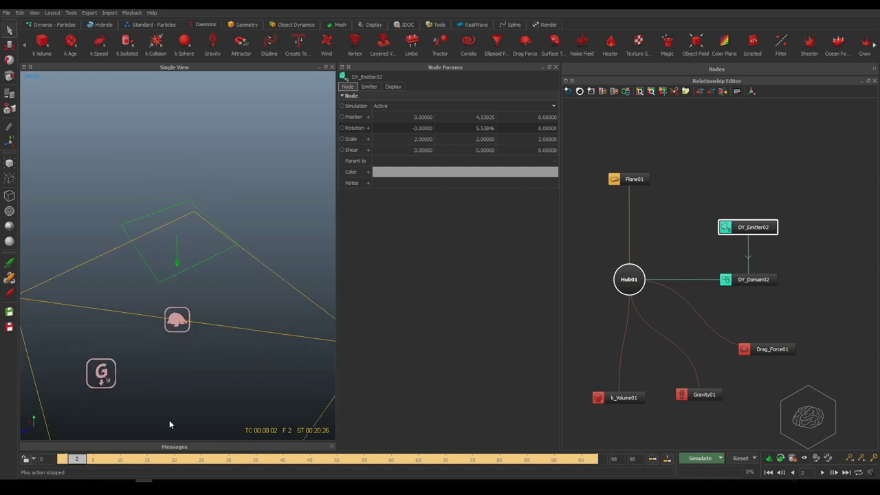
{"action": "left_click_drag", "start_coordinate": [92, 457], "coordinate": [42, 460]}
{"action": "double_click", "coordinate": [465, 128]}
{"action": "type", "text": "0"}
{"action": "key", "text": "Return"}
{"action": "left_click", "coordinate": [342, 128]}
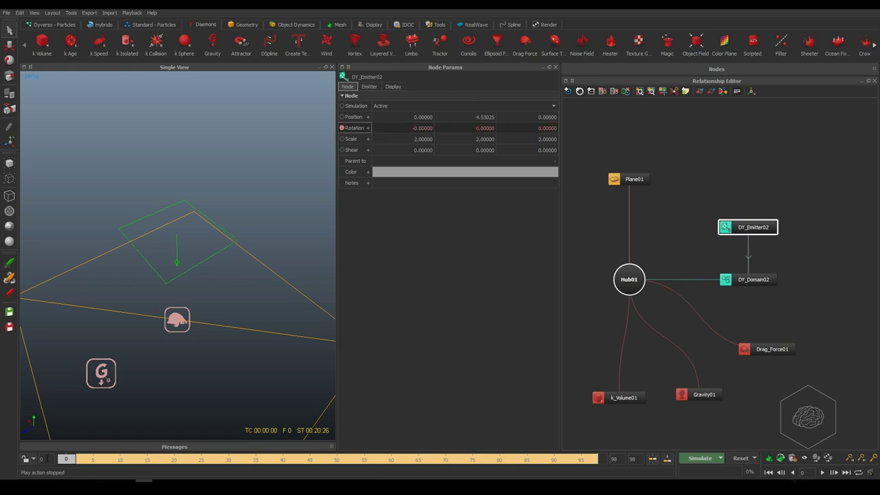
Set a rotation keyframe on DY_Emitter02 at frame 20 with a Y rotation of 360
{"action": "left_click_drag", "start_coordinate": [75, 462], "coordinate": [179, 467]}
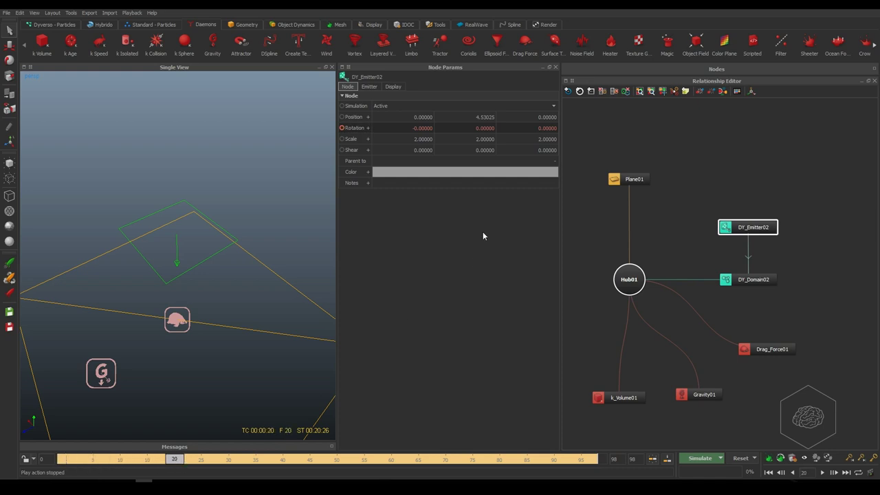
{"action": "left_click", "coordinate": [485, 128]}
{"action": "type", "text": "360"}
{"action": "key", "text": "Return"}
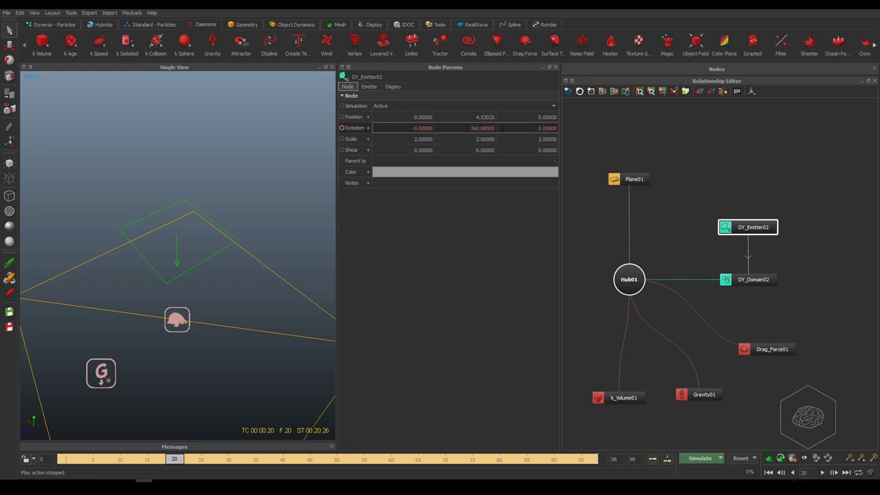
{"action": "left_click", "coordinate": [342, 128]}
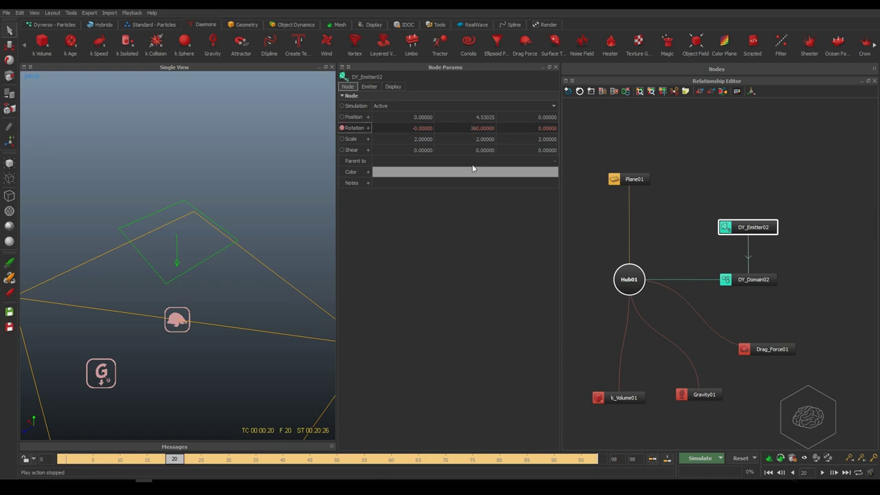
Open the emitter's Rotation animation in the Curve Editor and display its Y curve
{"action": "double_click", "coordinate": [470, 127]}
{"action": "right_click", "coordinate": [471, 128]}
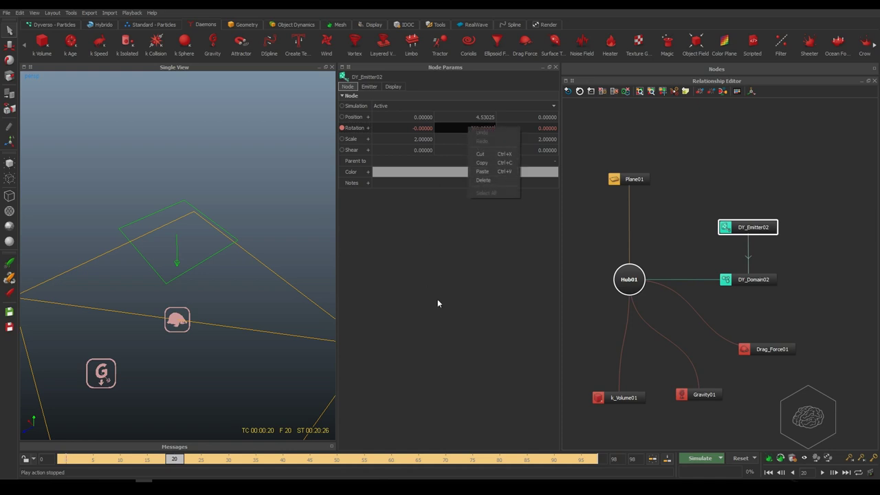
{"action": "key", "text": "Escape"}
{"action": "right_click", "coordinate": [356, 129]}
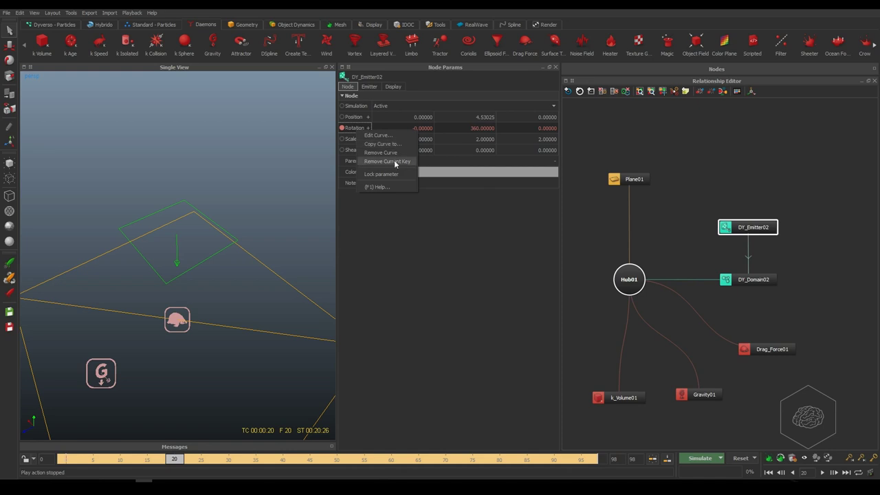
{"action": "left_click", "coordinate": [379, 135]}
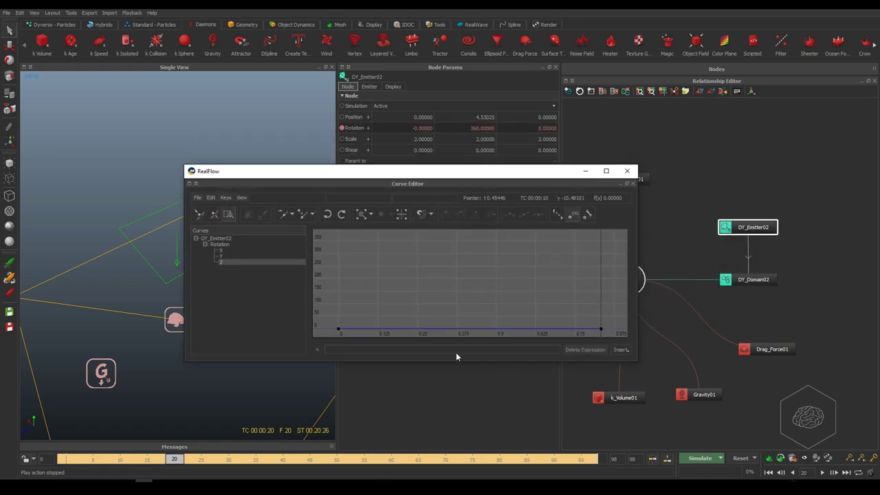
{"action": "left_click", "coordinate": [221, 256]}
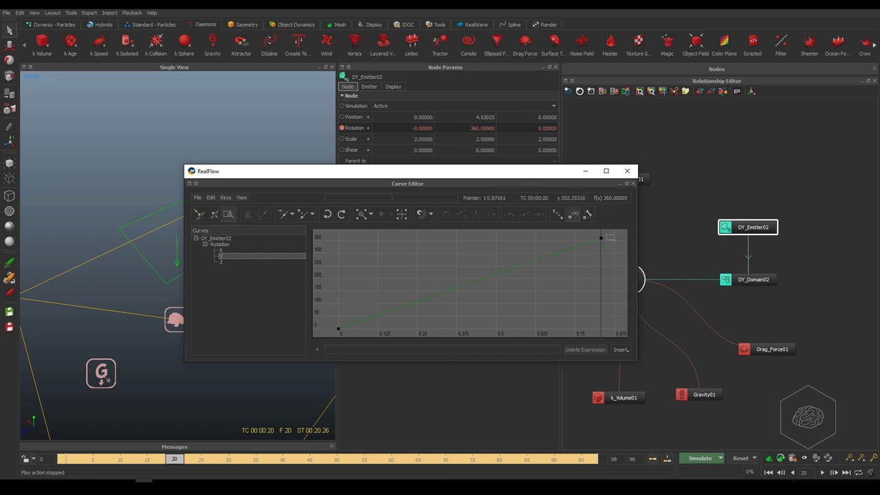
Select both keys of the Y rotation curve and set their Post-behaviour to Loop
{"action": "left_click_drag", "start_coordinate": [611, 232], "coordinate": [326, 339]}
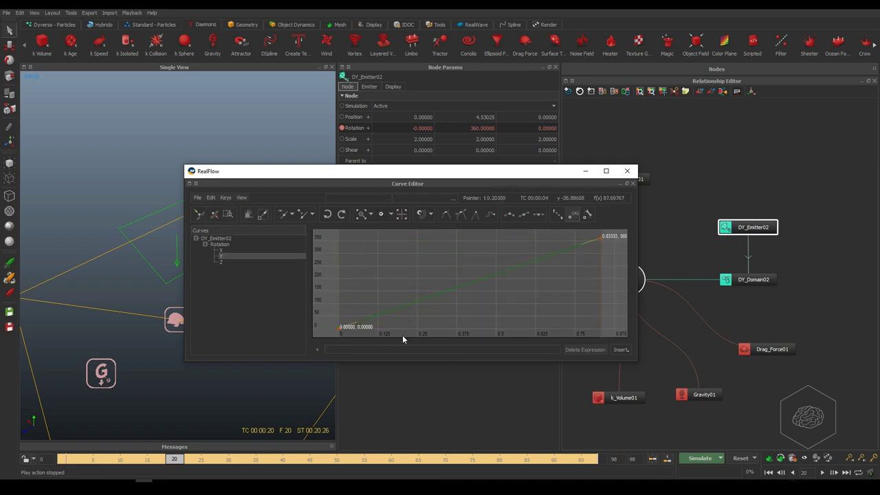
{"action": "left_click", "coordinate": [589, 216]}
{"action": "left_click", "coordinate": [443, 190]}
{"action": "left_click", "coordinate": [440, 214]}
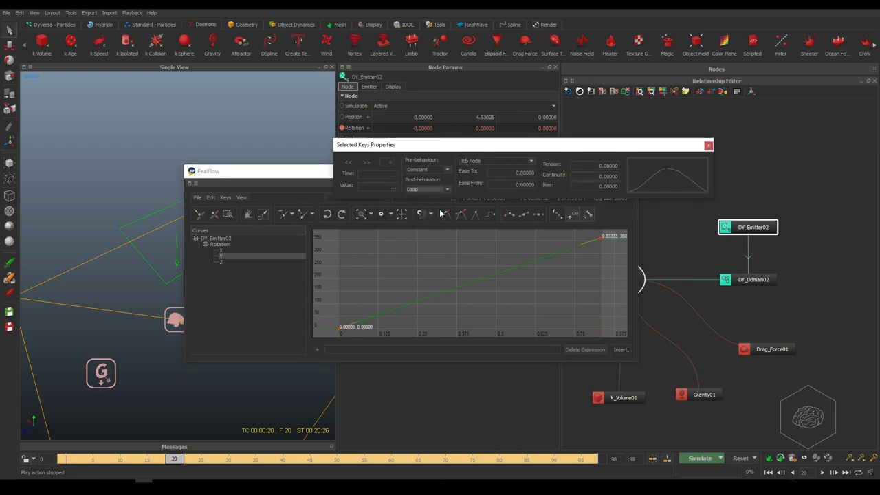
{"action": "left_click", "coordinate": [708, 144]}
{"action": "scroll", "coordinate": [413, 298], "scroll_direction": "down", "scroll_amount": 3}
{"action": "scroll", "coordinate": [413, 299], "scroll_direction": "down", "scroll_amount": 2}
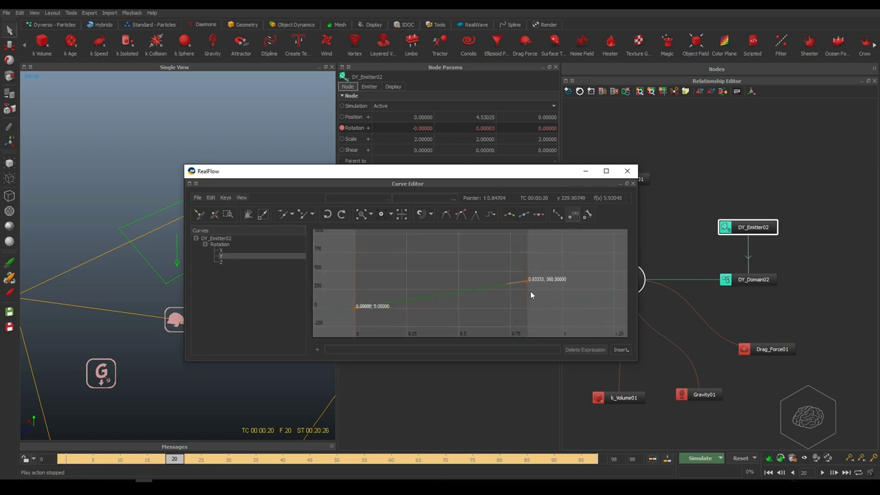
{"action": "left_click", "coordinate": [585, 268]}
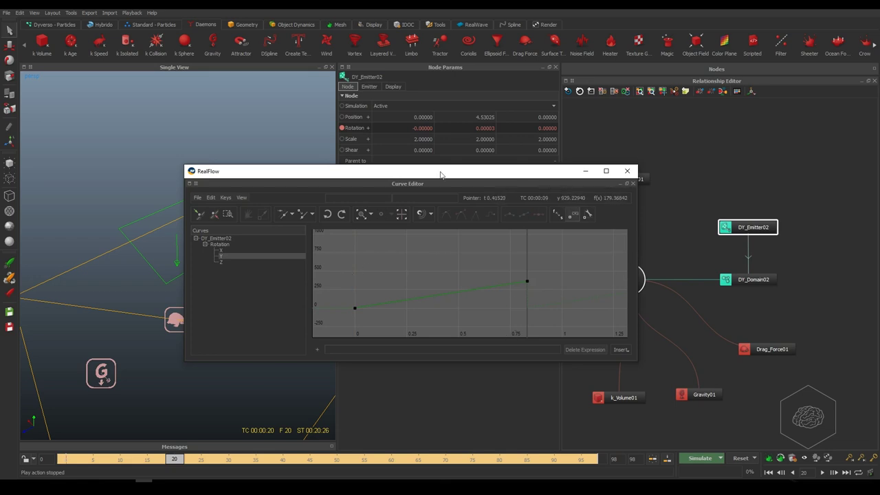
Move the Curve Editor clear of the viewport, play back the emitter's looping rotation from frame 0, and return to frame 0
{"action": "left_click_drag", "start_coordinate": [430, 175], "coordinate": [552, 85]}
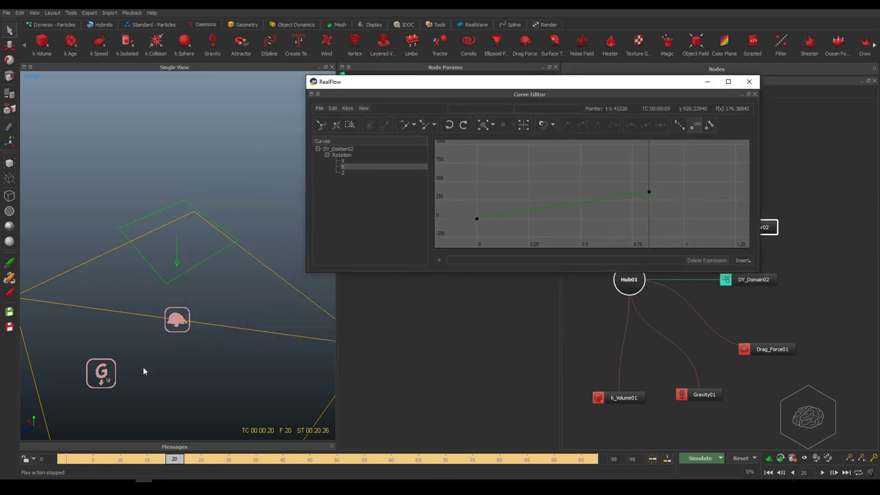
{"action": "left_click_drag", "start_coordinate": [174, 463], "coordinate": [44, 465]}
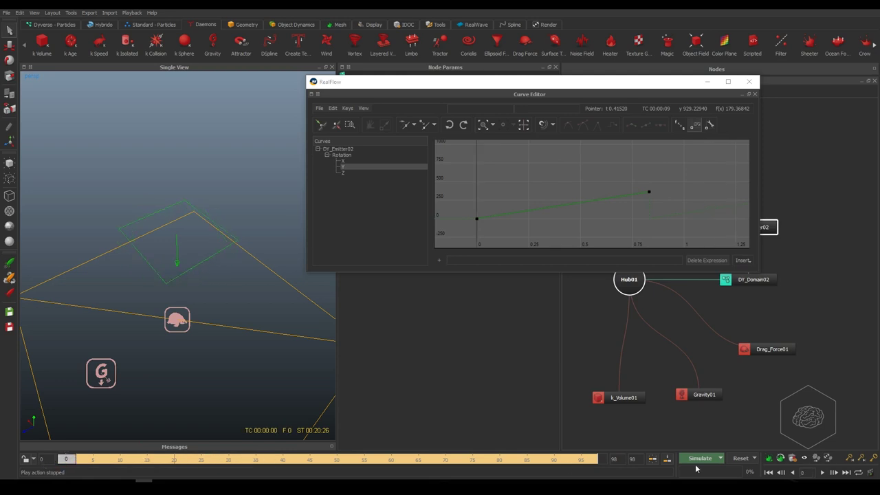
{"action": "left_click", "coordinate": [823, 474]}
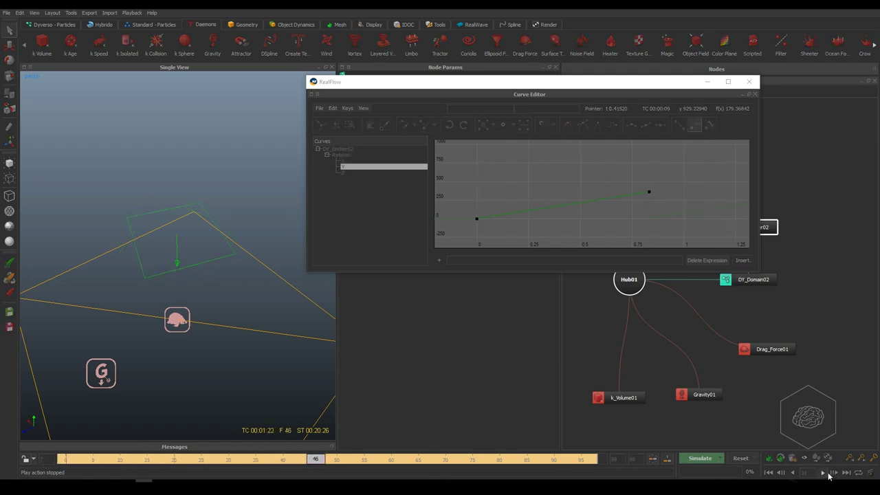
{"action": "left_click", "coordinate": [823, 473]}
{"action": "left_click_drag", "start_coordinate": [403, 461], "coordinate": [1, 463]}
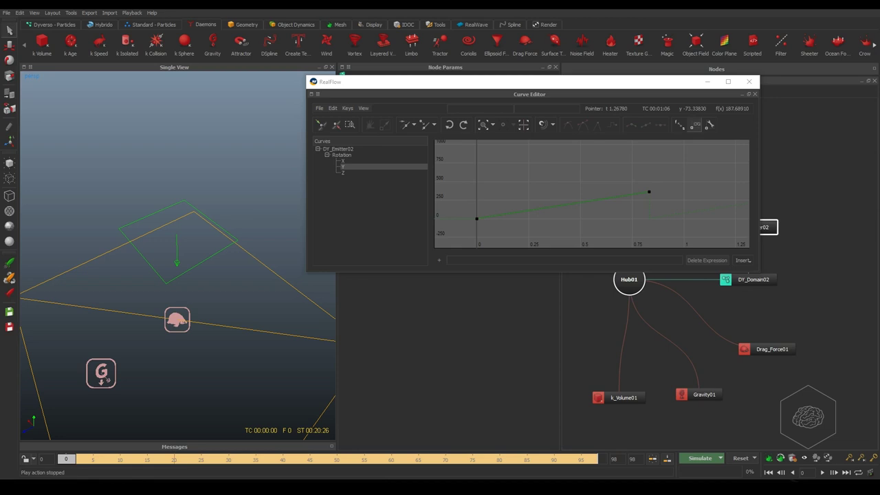
{"action": "left_click_drag", "start_coordinate": [879, 138], "coordinate": [443, 143]}
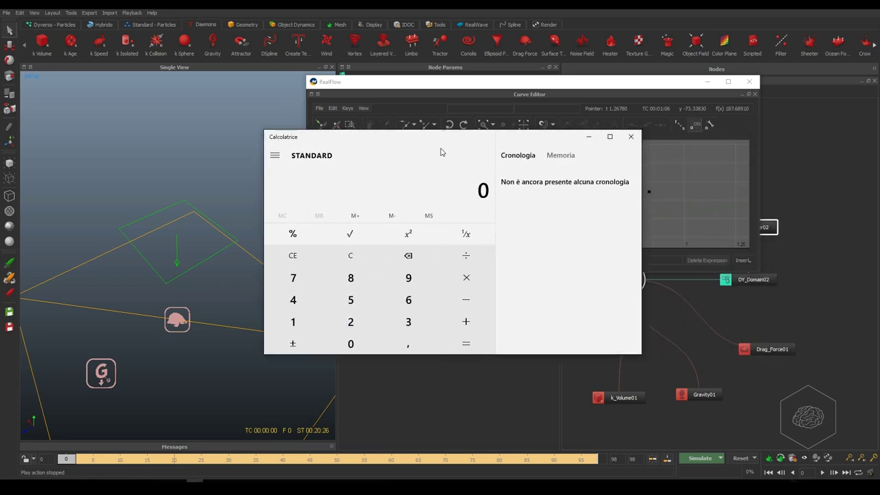
{"action": "left_click", "coordinate": [295, 326]}
{"action": "double_click", "coordinate": [354, 344]}
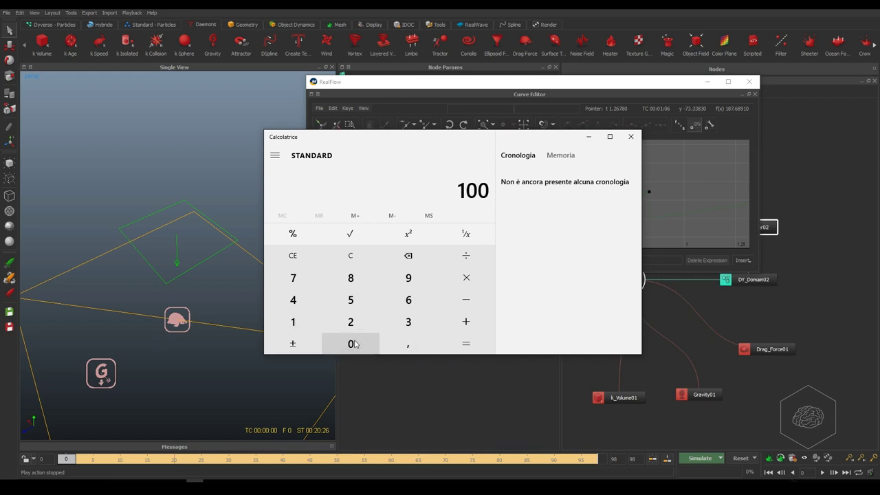
{"action": "left_click", "coordinate": [350, 257]}
Calculate 360 divided by 100 in the calculator and shift its window to uncover the Curve Editor
{"action": "left_click", "coordinate": [408, 320]}
{"action": "left_click", "coordinate": [408, 303]}
{"action": "left_click", "coordinate": [350, 342]}
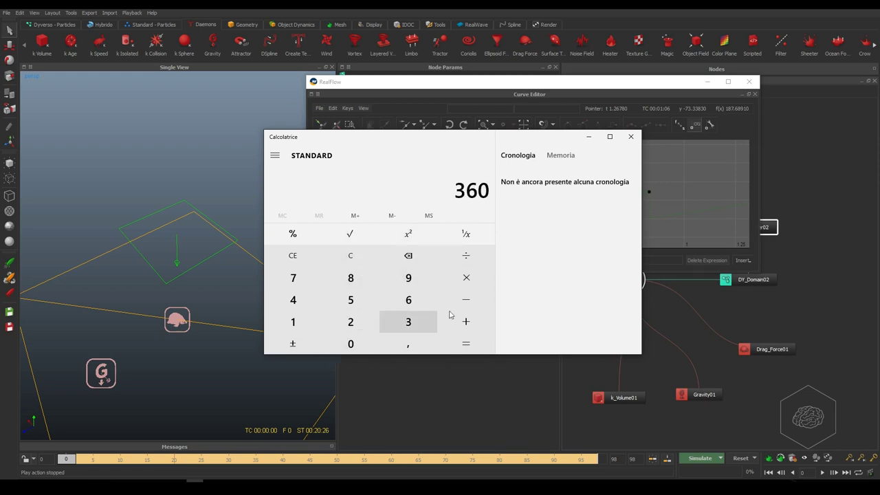
{"action": "left_click", "coordinate": [466, 257]}
{"action": "left_click", "coordinate": [297, 326]}
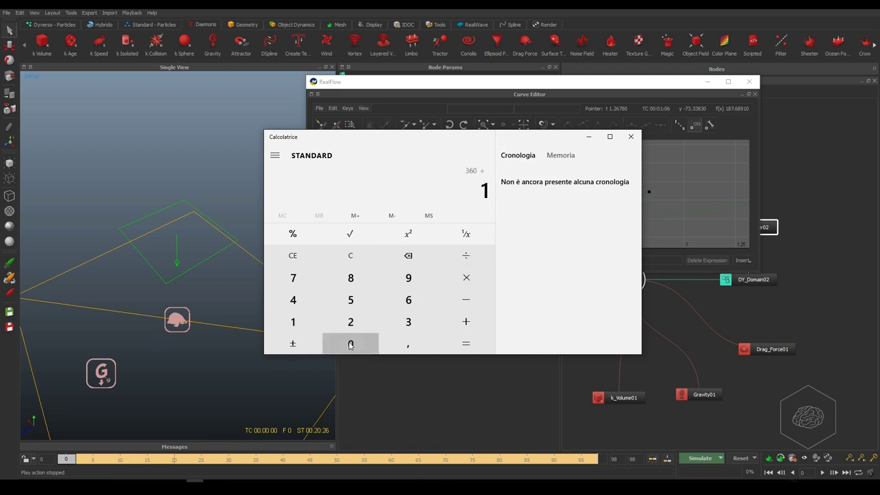
{"action": "double_click", "coordinate": [350, 344]}
{"action": "left_click", "coordinate": [471, 347]}
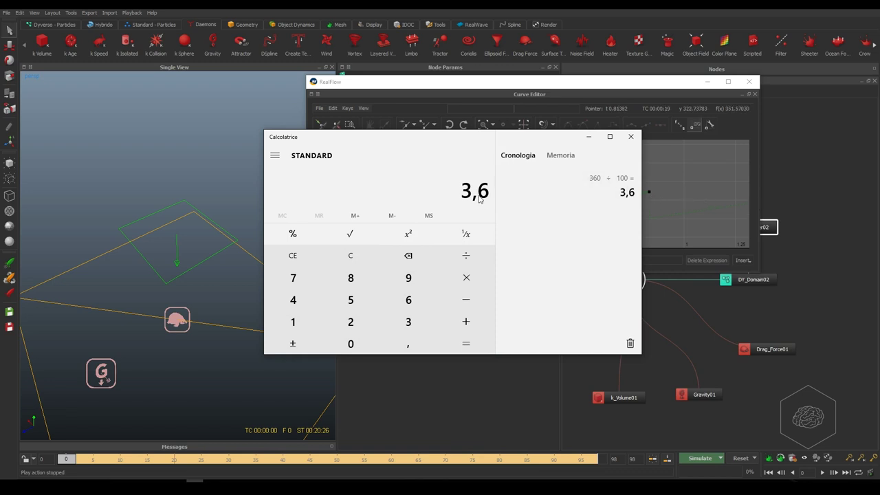
{"action": "left_click_drag", "start_coordinate": [459, 141], "coordinate": [346, 217]}
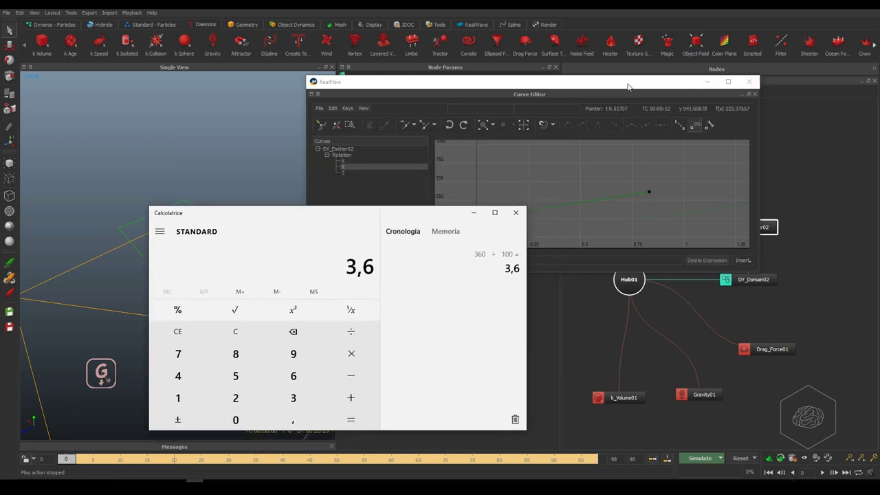
Reopen DY_Emitter02's Rotation animation in the Curve Editor, display its Y curve and select the end key
{"action": "left_click_drag", "start_coordinate": [628, 86], "coordinate": [685, 81]}
{"action": "left_click", "coordinate": [766, 81]}
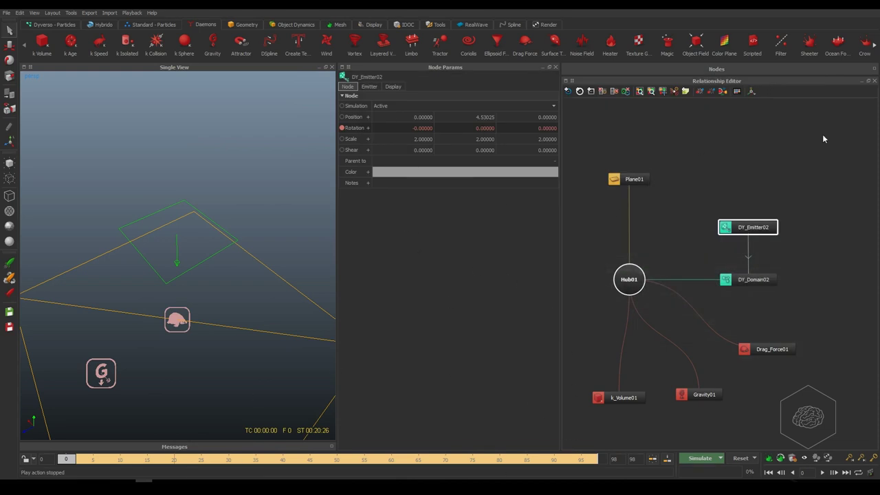
{"action": "right_click", "coordinate": [366, 134]}
{"action": "key", "text": "Escape"}
{"action": "right_click", "coordinate": [356, 133]}
{"action": "key", "text": "Escape"}
{"action": "right_click", "coordinate": [348, 130]}
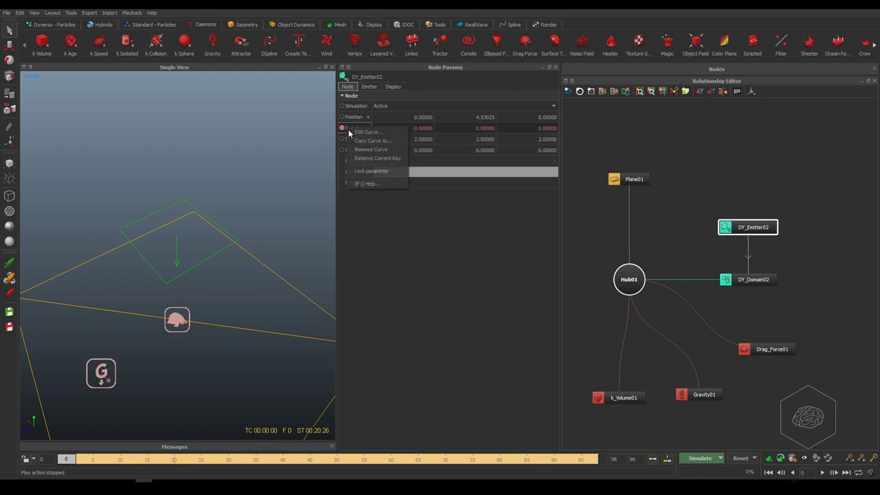
{"action": "left_click", "coordinate": [367, 138]}
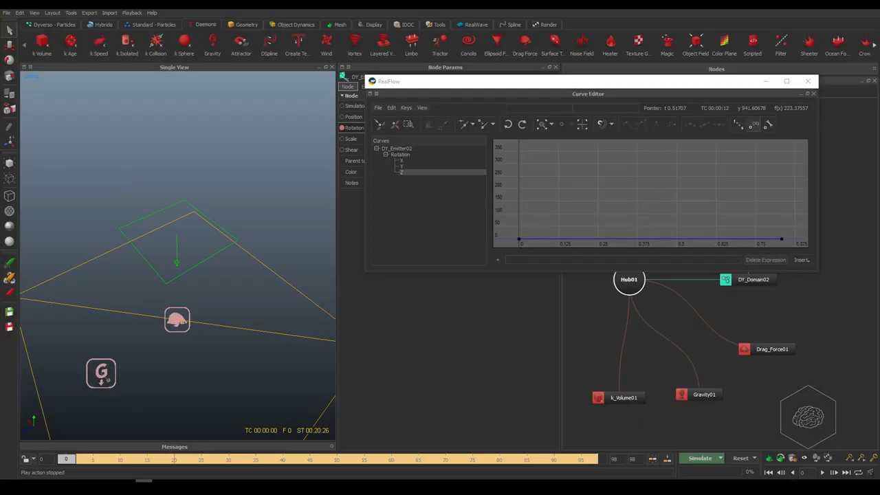
{"action": "left_click", "coordinate": [621, 84]}
{"action": "left_click_drag", "start_coordinate": [621, 84], "coordinate": [419, 191]}
{"action": "left_click", "coordinate": [197, 273]}
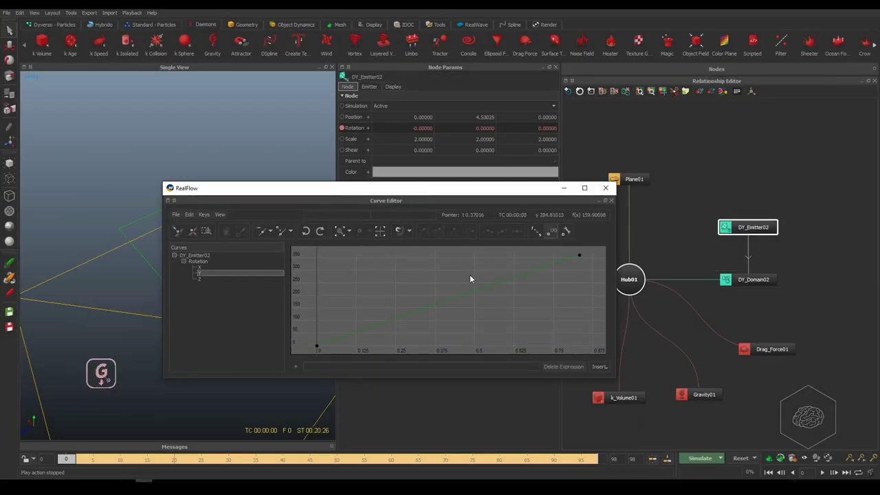
{"action": "left_click", "coordinate": [581, 255]}
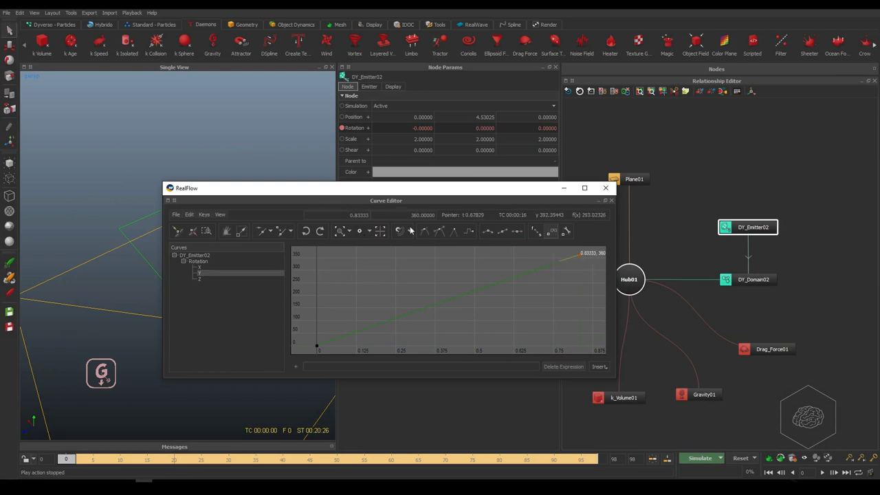
Add 360 to the previous result in the calculator, keeping it and the Curve Editor side by side
{"action": "left_click", "coordinate": [194, 482]}
{"action": "left_click_drag", "start_coordinate": [369, 220], "coordinate": [701, 70]}
{"action": "left_click_drag", "start_coordinate": [426, 194], "coordinate": [318, 196]}
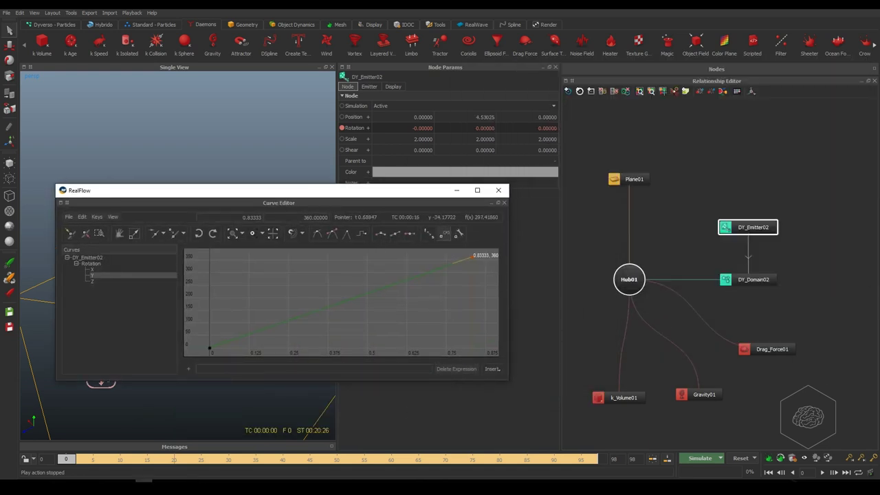
{"action": "left_click", "coordinate": [195, 481]}
{"action": "left_click", "coordinate": [692, 249]}
{"action": "left_click", "coordinate": [635, 249]}
{"action": "left_click", "coordinate": [634, 227]}
{"action": "left_click", "coordinate": [577, 271]}
{"action": "left_click", "coordinate": [702, 272]}
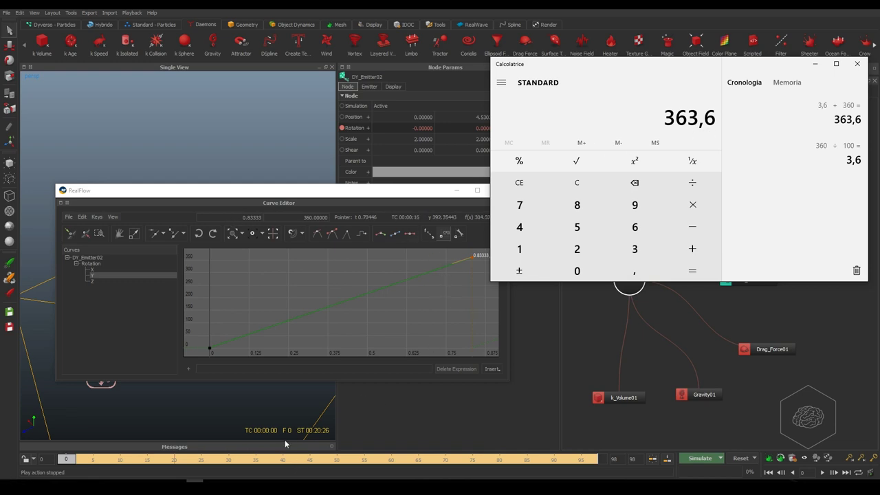
Set the end key of the Y rotation curve to 363.6 and scrub the timeline with the viewport uncovered
{"action": "left_click", "coordinate": [300, 224]}
{"action": "type", "text": "363."}
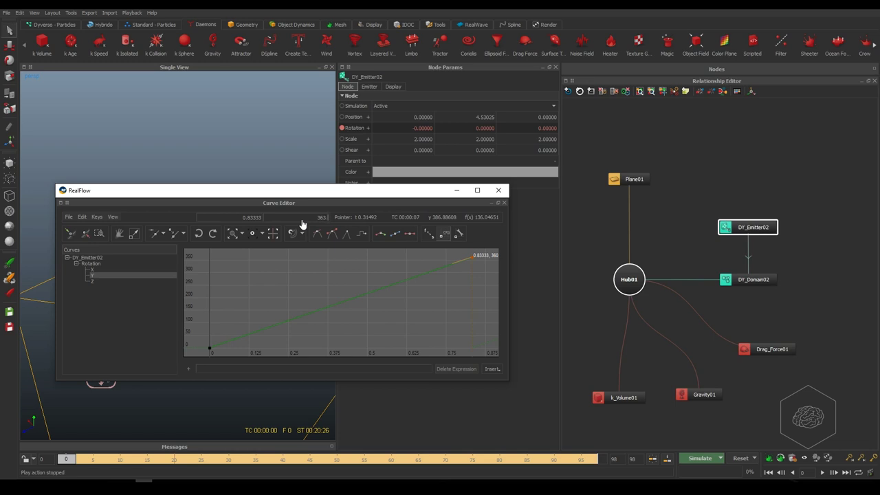
{"action": "type", "text": "6"}
{"action": "key", "text": "Return"}
{"action": "scroll", "coordinate": [339, 299], "scroll_direction": "down", "scroll_amount": 3}
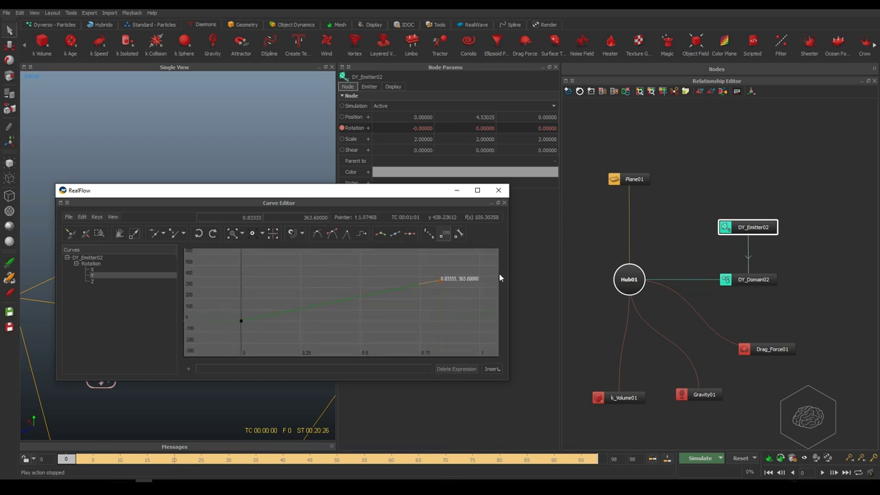
{"action": "left_click_drag", "start_coordinate": [350, 191], "coordinate": [695, 176]}
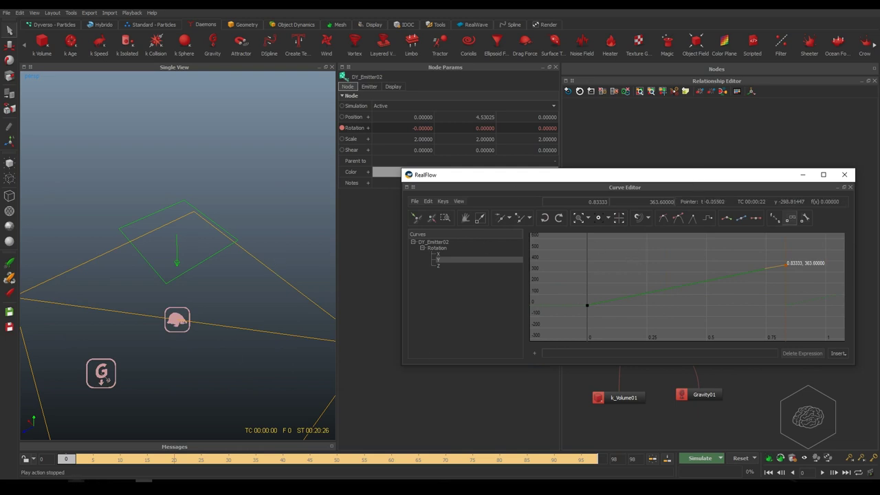
{"action": "left_click_drag", "start_coordinate": [66, 465], "coordinate": [2, 462]}
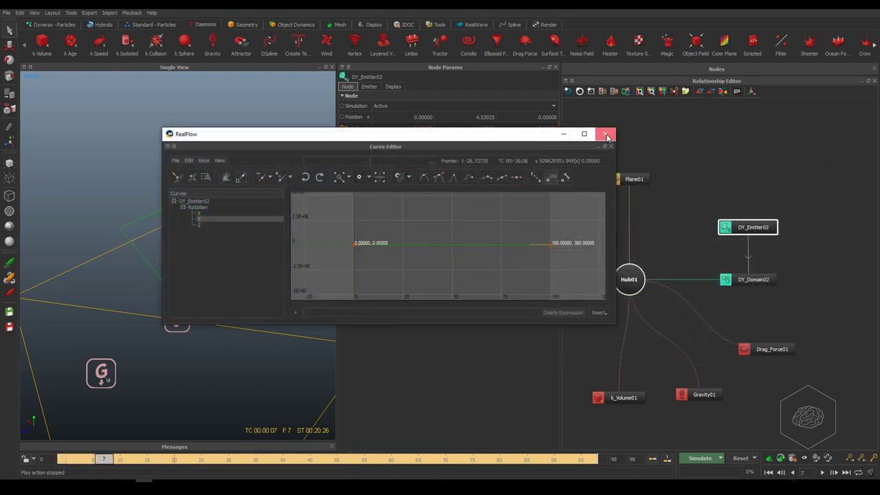
Remove the emitter's Rotation curve and set a new Rotation key at frame 0
{"action": "left_click", "coordinate": [605, 133]}
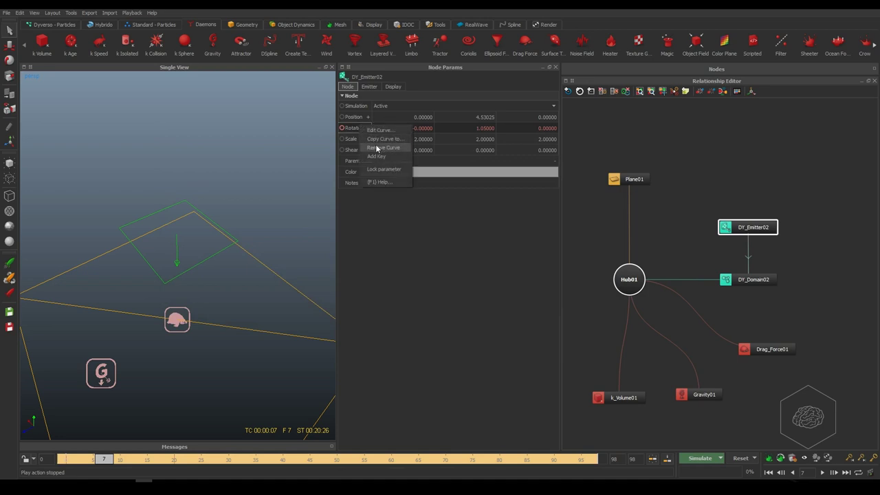
{"action": "left_click_drag", "start_coordinate": [104, 458], "coordinate": [66, 458]}
{"action": "left_click", "coordinate": [341, 128]}
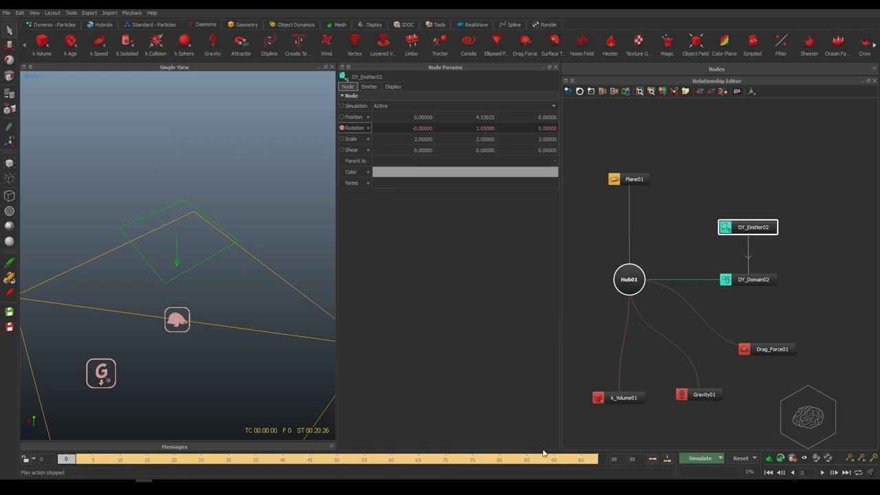
Set a Rotation keyframe on DY_Emitter02 at frame 98 with a Y rotation of 360
{"action": "left_click", "coordinate": [598, 458]}
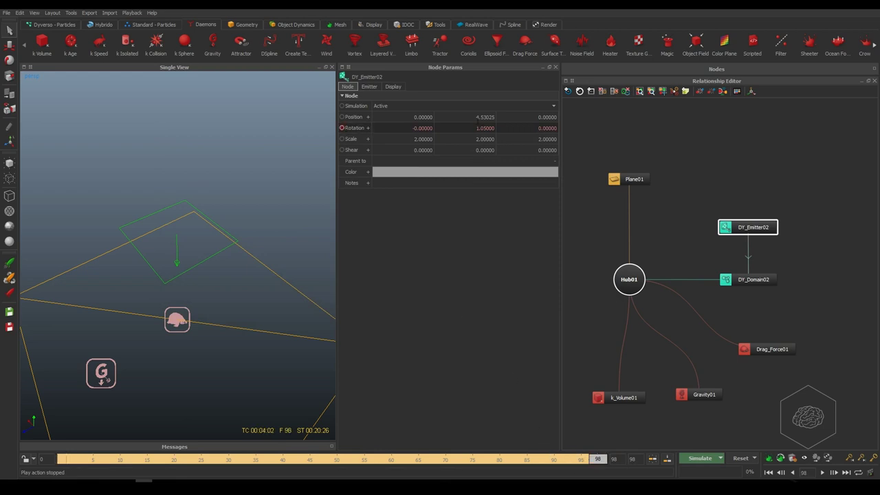
{"action": "left_click", "coordinate": [485, 129]}
{"action": "type", "text": "363"}
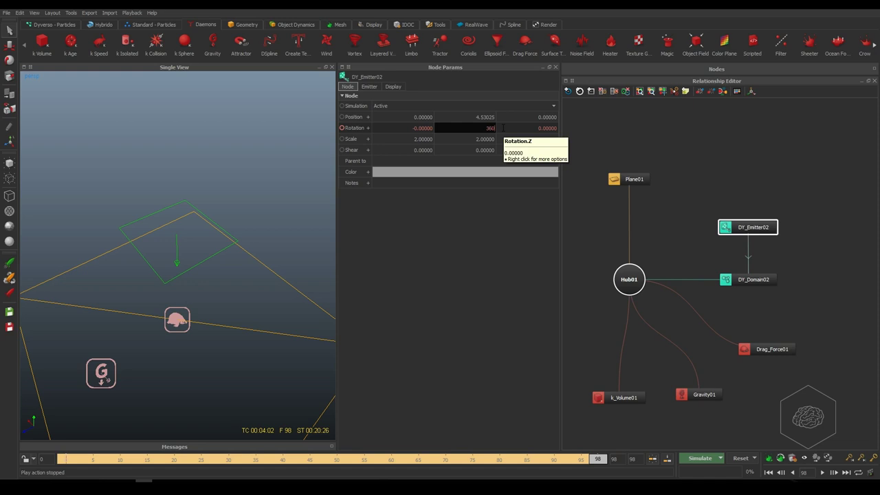
{"action": "key", "text": "Return"}
{"action": "left_click", "coordinate": [342, 128]}
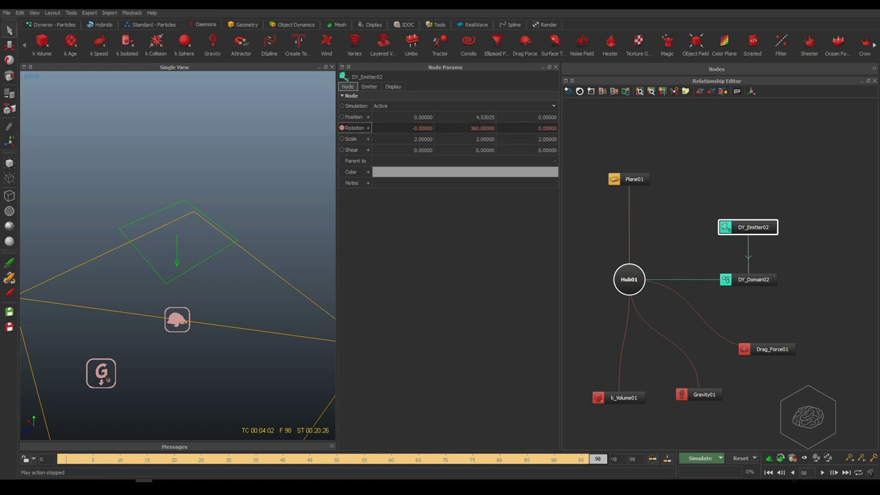
Scrub the timeline to check the emitter's slower rotation and return to frame 0
{"action": "left_click", "coordinate": [66, 461]}
{"action": "mouse_move", "coordinate": [66, 461]}
{"action": "left_mouse_down"}
{"action": "mouse_move", "coordinate": [576, 465]}
{"action": "mouse_move", "coordinate": [71, 461]}
{"action": "mouse_move", "coordinate": [224, 461]}
{"action": "left_mouse_up"}
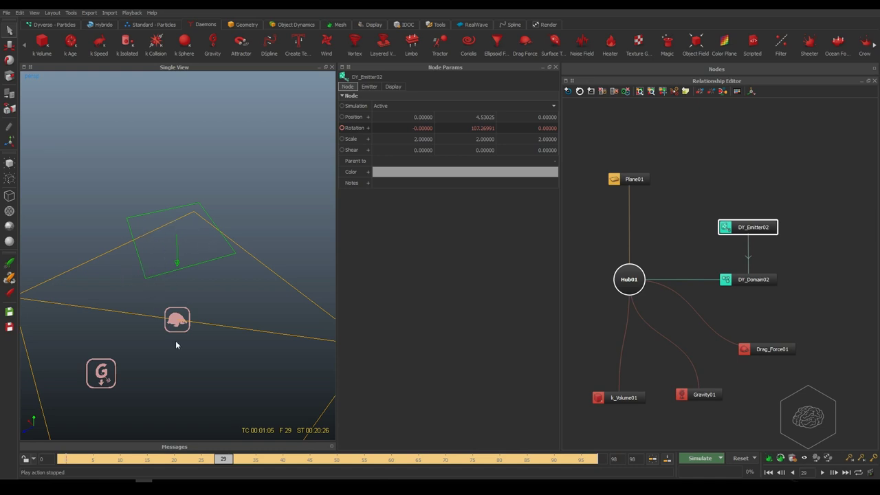
{"action": "left_click_drag", "start_coordinate": [128, 460], "coordinate": [46, 463]}
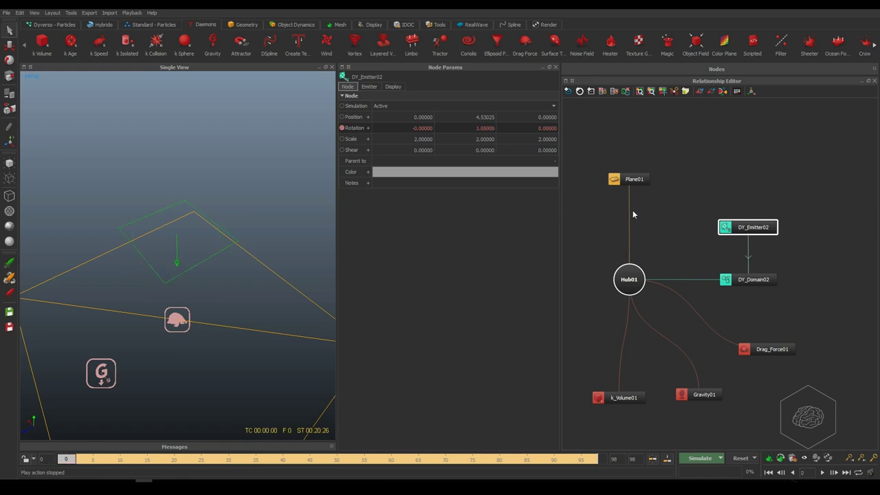
Add a k Speed daemon and arrange its node directly below Drag_Force01 in the Relationship Editor
{"action": "left_click", "coordinate": [89, 51]}
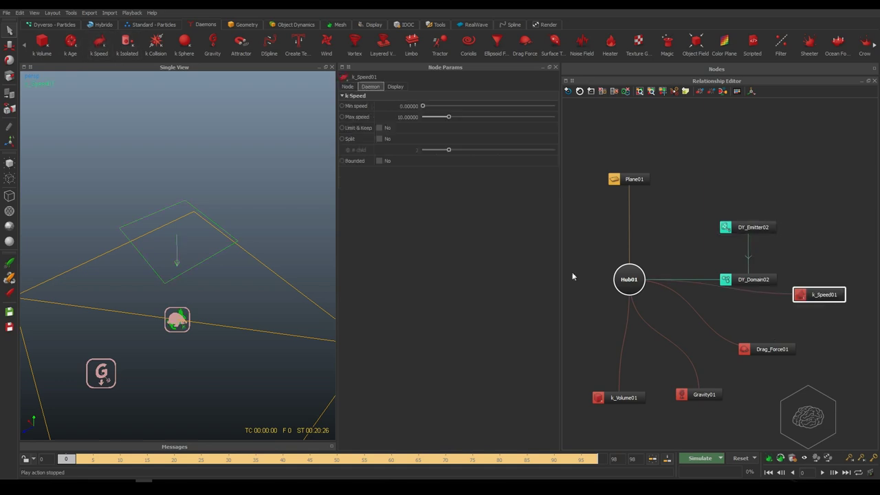
{"action": "left_click_drag", "start_coordinate": [830, 296], "coordinate": [782, 374]}
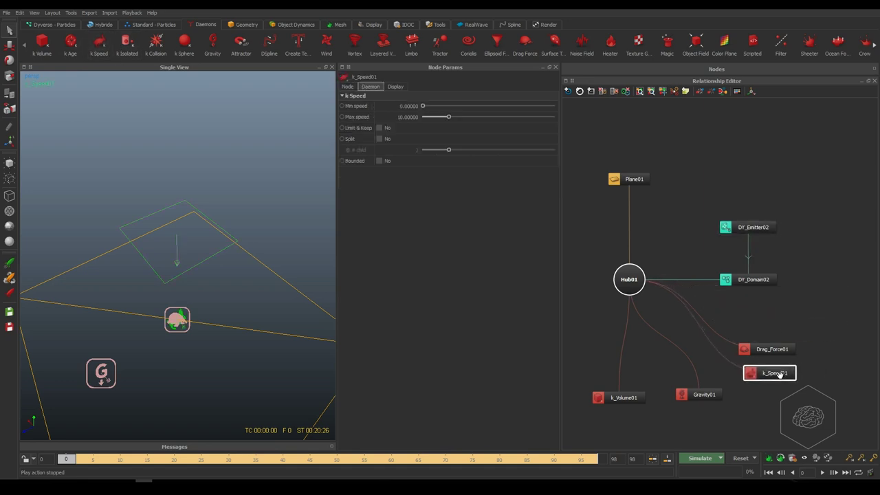
{"action": "left_click_drag", "start_coordinate": [831, 330], "coordinate": [754, 405]}
{"action": "left_click_drag", "start_coordinate": [766, 373], "coordinate": [795, 372]}
{"action": "left_click", "coordinate": [814, 388]}
{"action": "left_click", "coordinate": [797, 373]}
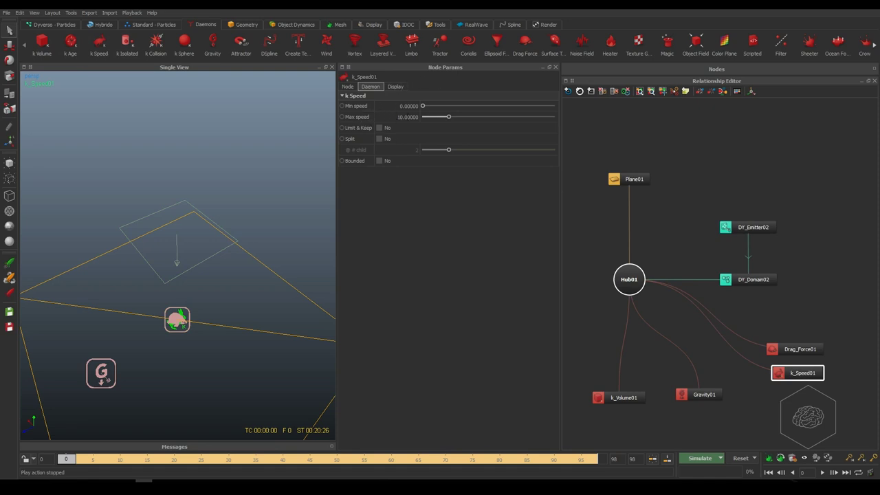
Set the k Speed daemon's Max speed to 1
{"action": "left_click", "coordinate": [394, 116]}
{"action": "type", "text": "1"}
{"action": "key", "text": "Return"}
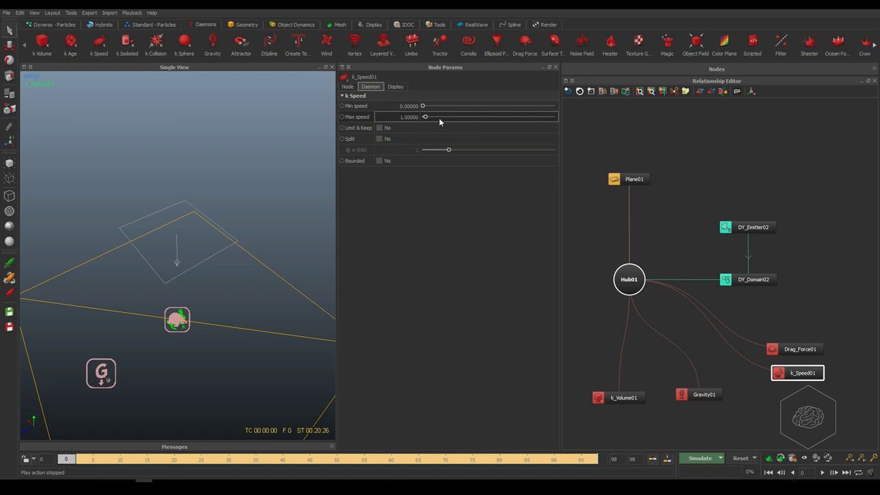
Set DY_Domain02's Density to 8000 and its Viscosity to 10000
{"action": "left_click", "coordinate": [748, 227]}
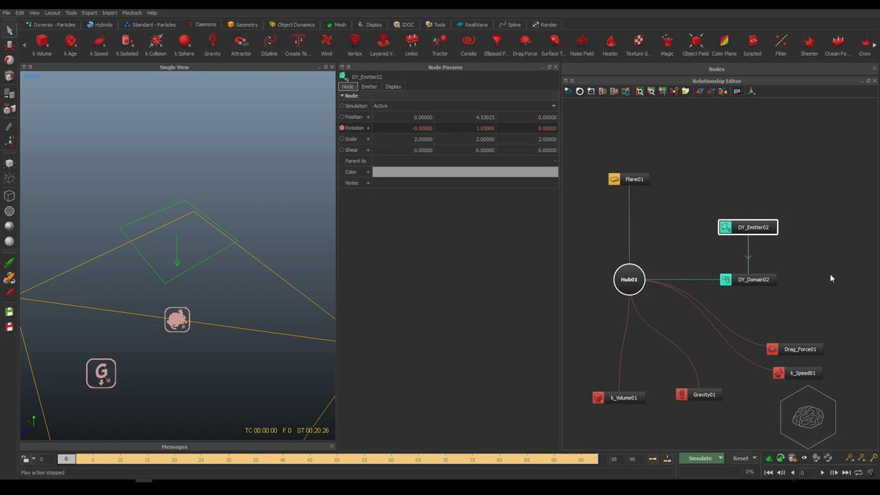
{"action": "left_click", "coordinate": [753, 280]}
{"action": "left_click", "coordinate": [348, 86]}
{"action": "left_click", "coordinate": [369, 87]}
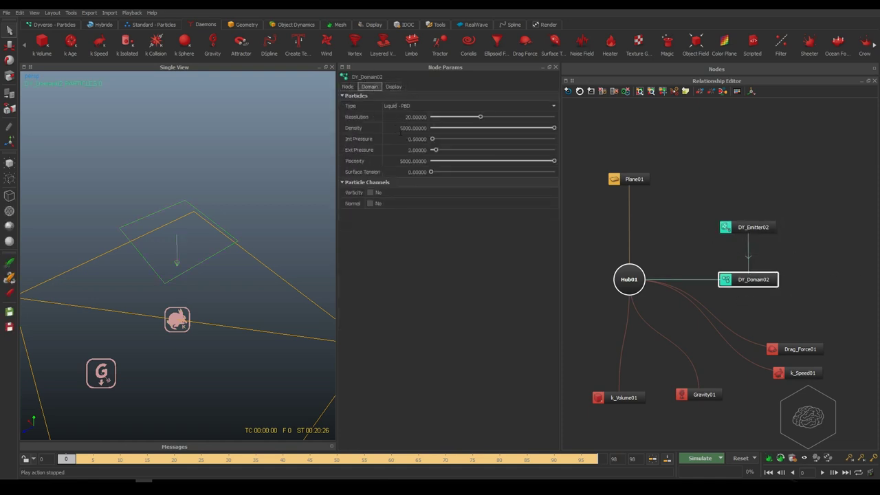
{"action": "left_click", "coordinate": [406, 127]}
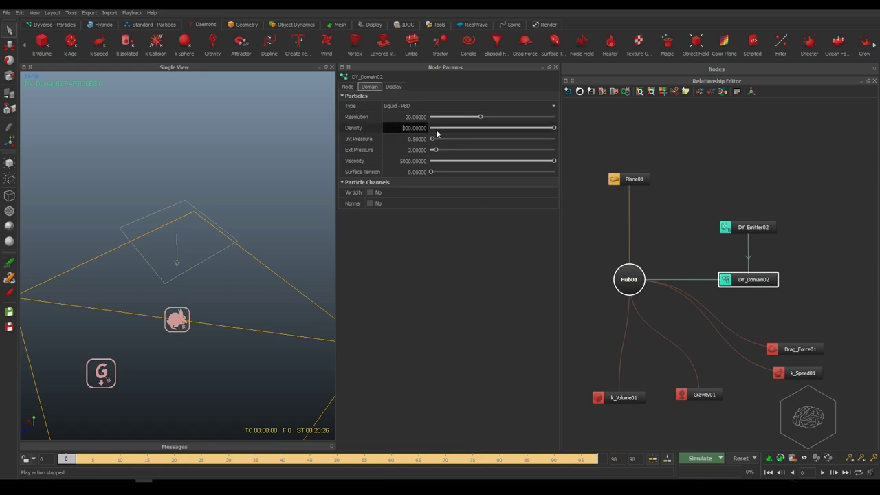
{"action": "type", "text": "8"}
{"action": "key", "text": "Return"}
{"action": "left_click", "coordinate": [406, 161]}
{"action": "type", "text": "10"}
{"action": "key", "text": "Return"}
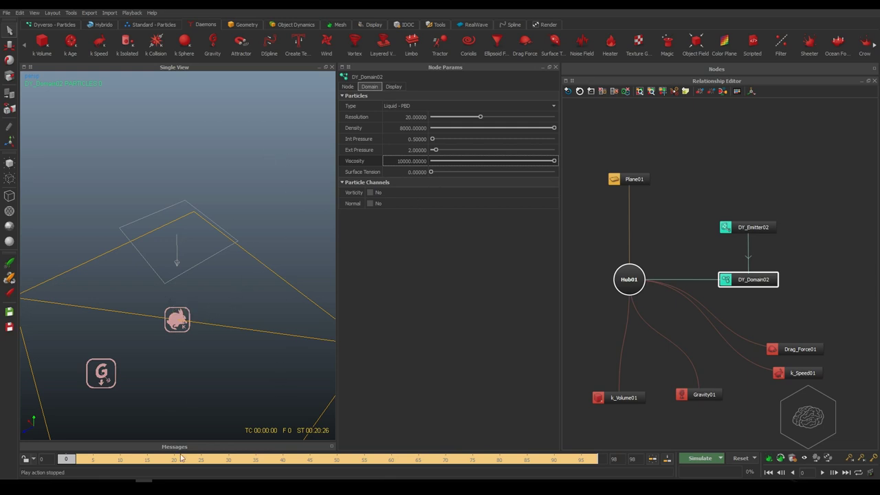
Move the emitter straight down closer to the plane and clear the selection
{"action": "left_click_drag", "start_coordinate": [144, 353], "coordinate": [209, 214], "text": "alt"}
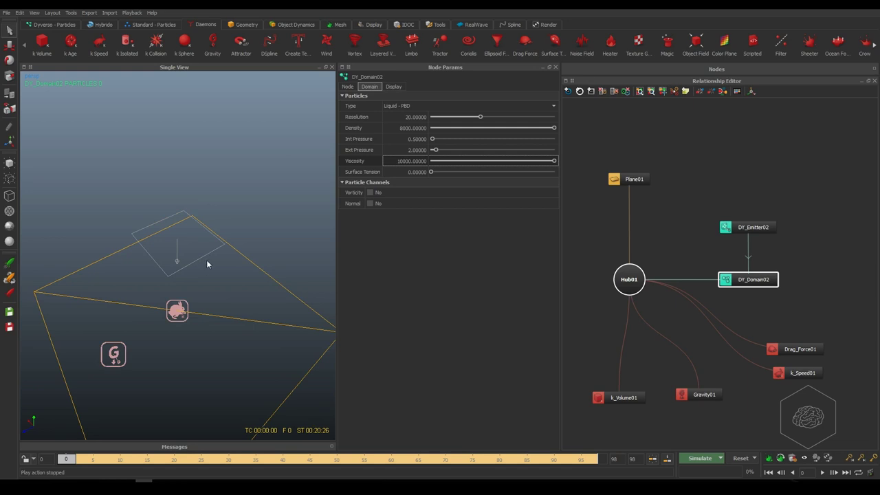
{"action": "left_click_drag", "start_coordinate": [206, 273], "coordinate": [205, 220], "text": "alt"}
{"action": "left_click", "coordinate": [148, 215]}
{"action": "left_click_drag", "start_coordinate": [144, 216], "coordinate": [202, 265], "text": "alt"}
{"action": "key", "text": "w"}
{"action": "left_click_drag", "start_coordinate": [171, 205], "coordinate": [146, 333]}
{"action": "left_click", "coordinate": [681, 257]}
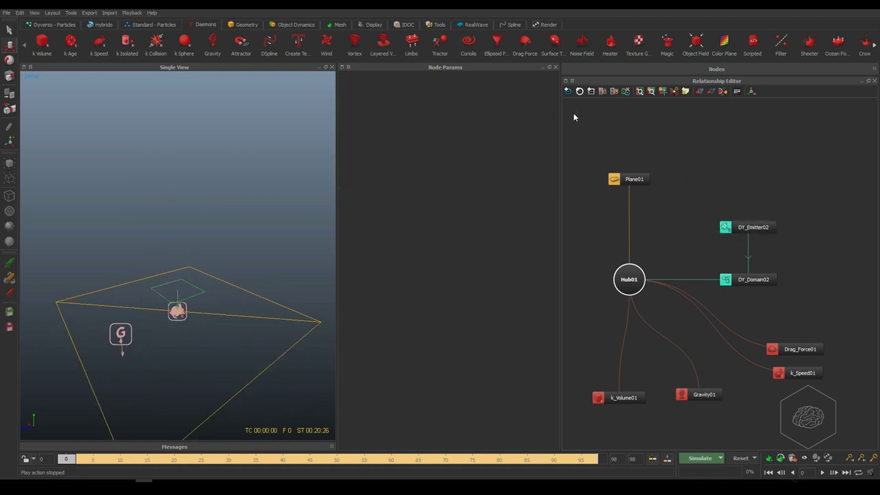
Add a Null object and raise it above the emitter to a Y position of about 2.3
{"action": "left_click", "coordinate": [246, 25]}
{"action": "left_click", "coordinate": [296, 24]}
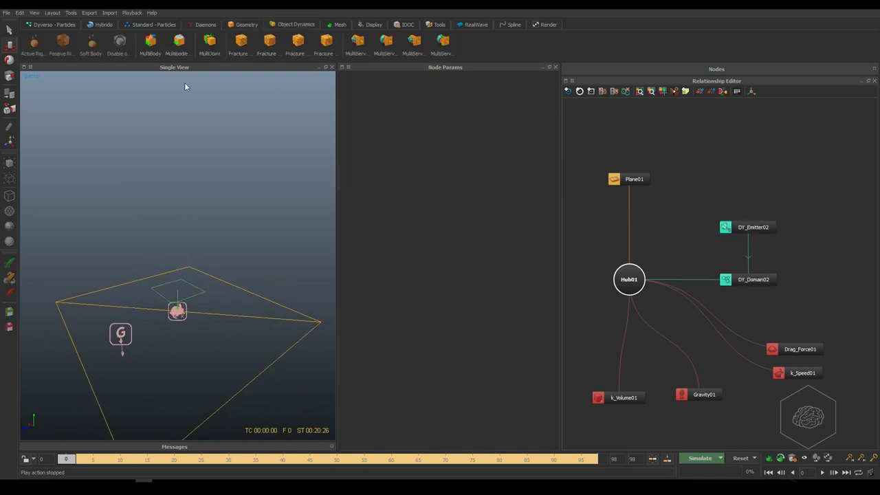
{"action": "left_click", "coordinate": [247, 25]}
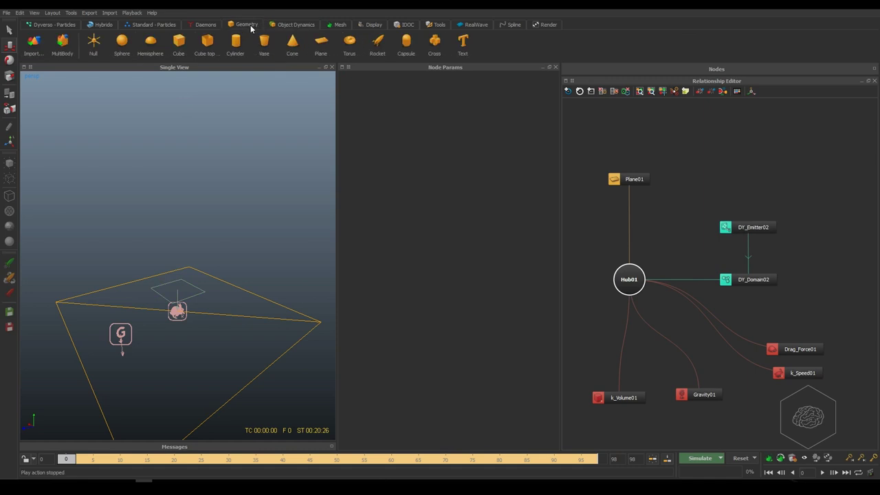
{"action": "left_click", "coordinate": [95, 42]}
{"action": "left_click_drag", "start_coordinate": [178, 294], "coordinate": [177, 253]}
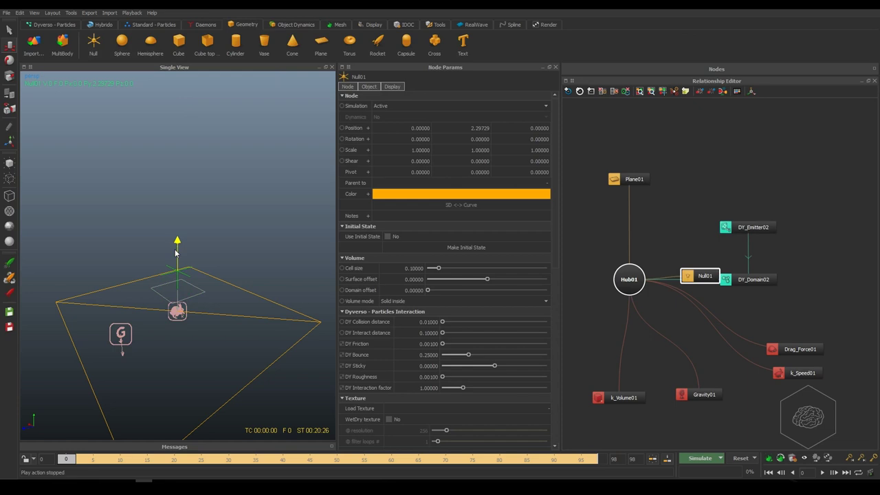
Parent DY_Emitter02 to Null01
{"action": "left_click_drag", "start_coordinate": [205, 331], "coordinate": [183, 308], "text": "alt"}
{"action": "left_click", "coordinate": [180, 290]}
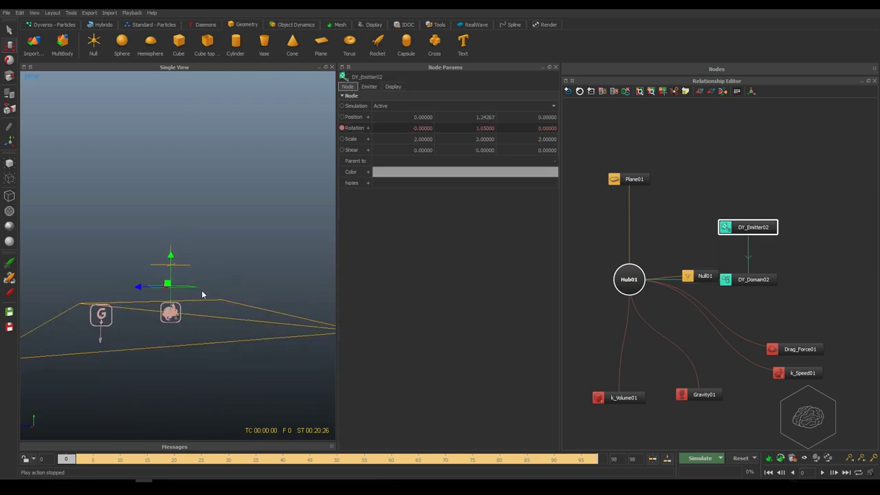
{"action": "left_click", "coordinate": [368, 86]}
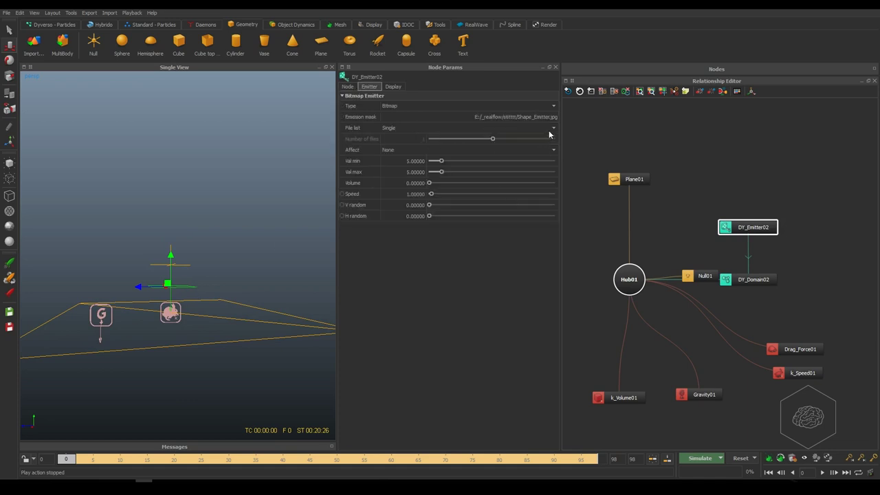
{"action": "left_click", "coordinate": [349, 87]}
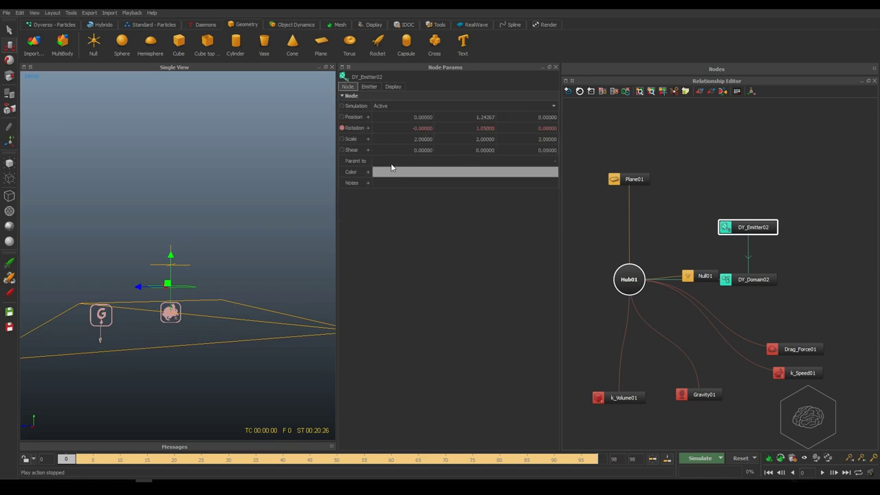
{"action": "left_click", "coordinate": [554, 161]}
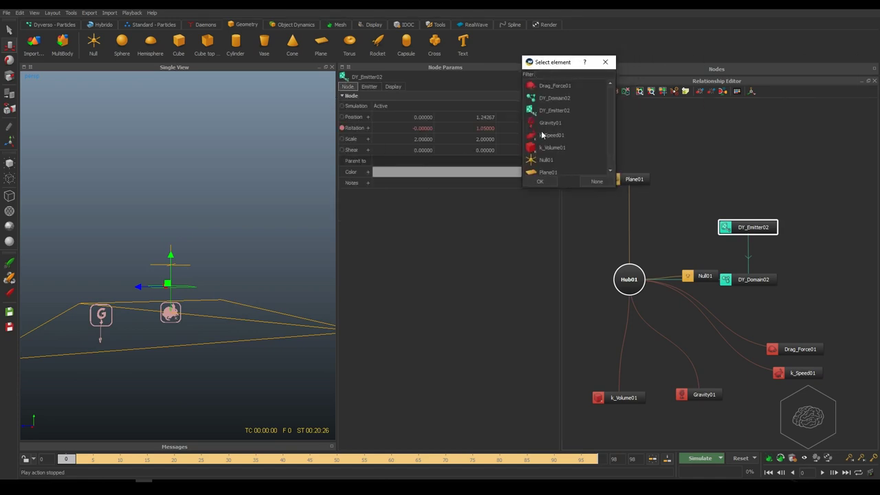
{"action": "left_click", "coordinate": [547, 159]}
{"action": "left_click", "coordinate": [555, 182]}
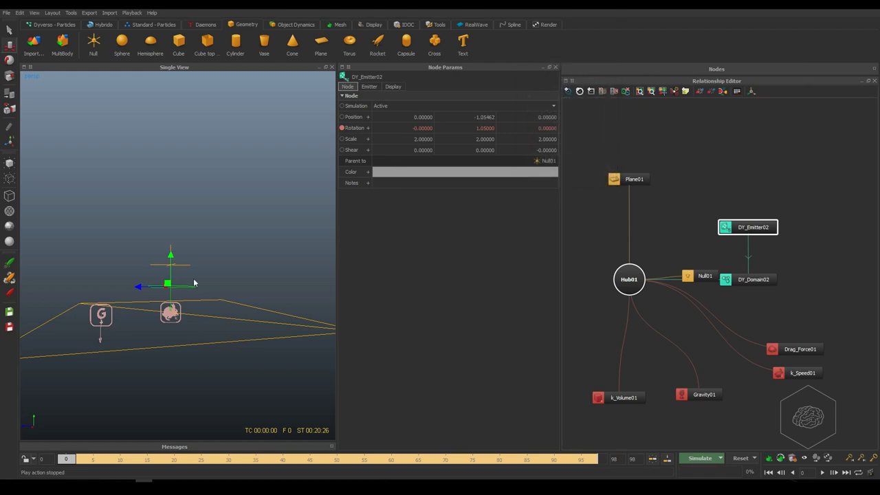
Move Null01 along X to about 3.14 and place its node below Plane01 in the relationship graph
{"action": "left_click", "coordinate": [181, 249]}
{"action": "left_click_drag", "start_coordinate": [155, 288], "coordinate": [122, 294], "text": "alt"}
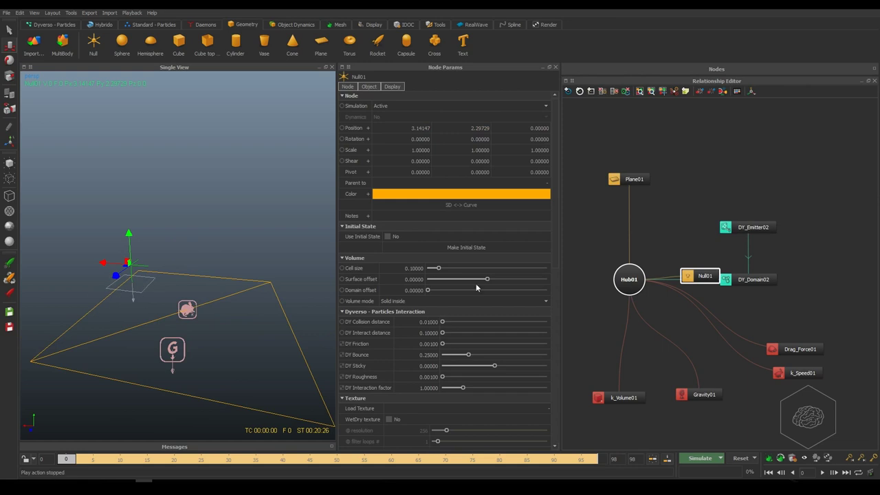
{"action": "left_click_drag", "start_coordinate": [700, 277], "coordinate": [602, 210]}
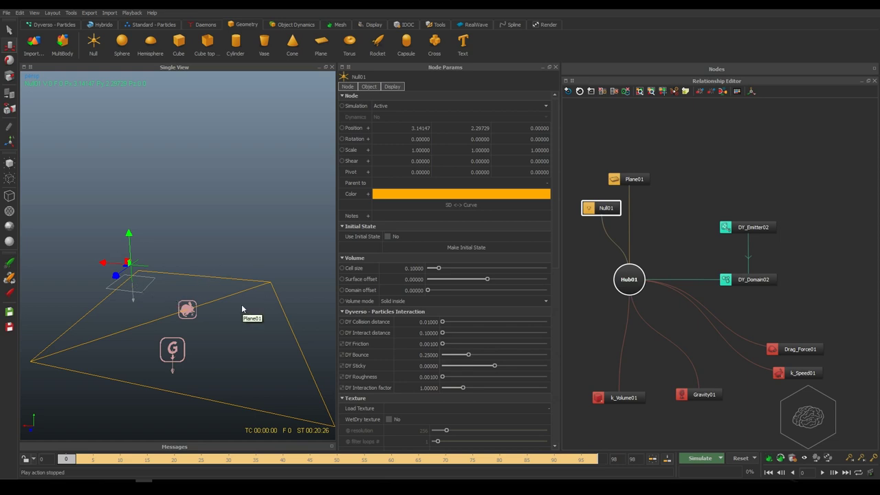
Keyframe Null01's position at frame 0, undoing the mistaken rotation keyframe
{"action": "mouse_move", "coordinate": [128, 322]}
{"action": "left_mouse_down", "text": "alt"}
{"action": "mouse_move", "coordinate": [138, 312]}
{"action": "mouse_move", "coordinate": [124, 307]}
{"action": "left_mouse_up", "text": "alt"}
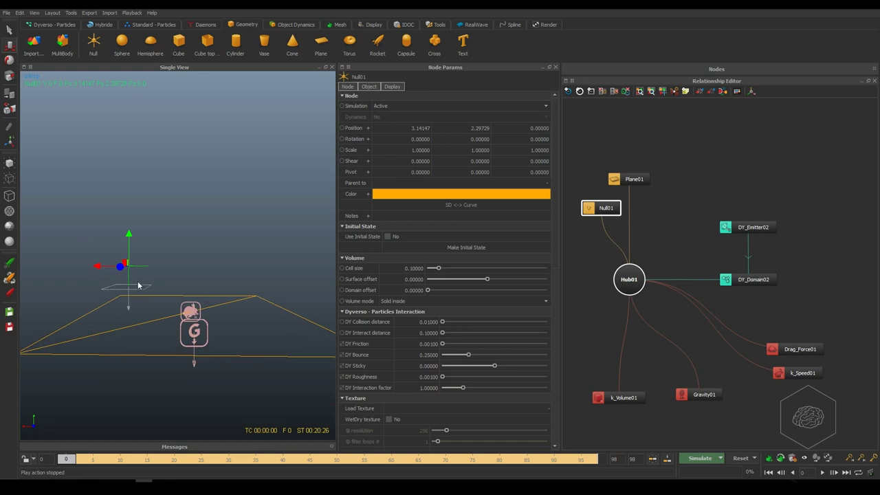
{"action": "left_click_drag", "start_coordinate": [126, 306], "coordinate": [137, 332], "text": "alt"}
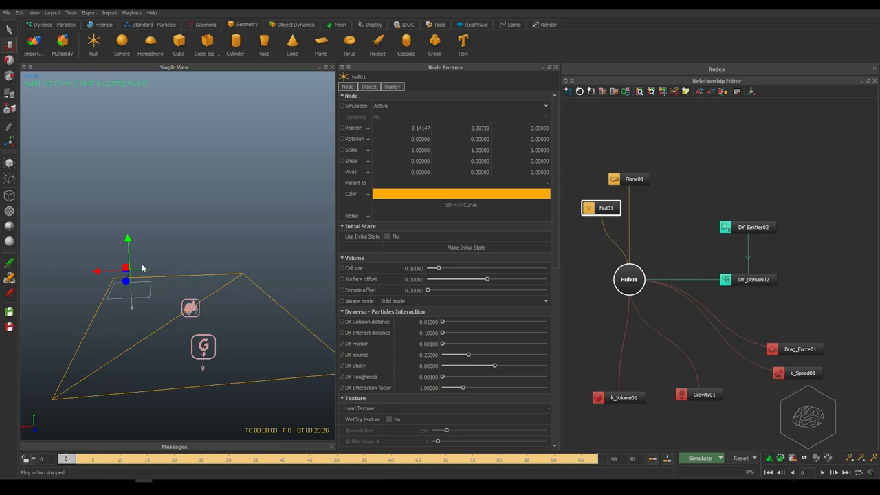
{"action": "left_click_drag", "start_coordinate": [135, 354], "coordinate": [167, 267], "text": "alt"}
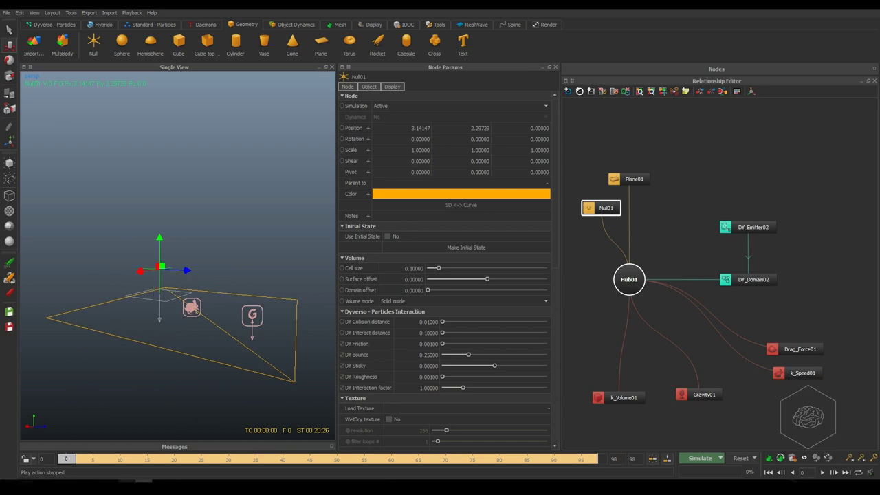
{"action": "mouse_move", "coordinate": [127, 489]}
{"action": "left_click_drag", "start_coordinate": [125, 275], "coordinate": [124, 321], "text": "alt"}
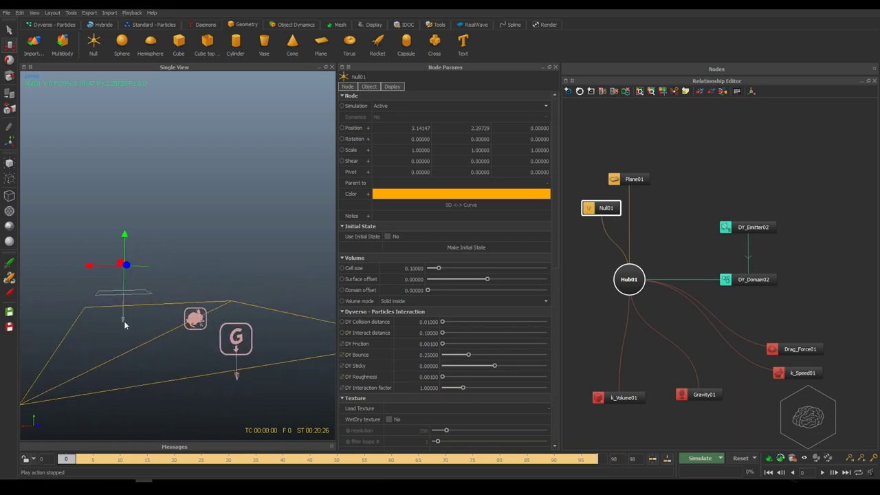
{"action": "left_click", "coordinate": [342, 139]}
{"action": "key", "text": "ctrl+z"}
{"action": "left_click", "coordinate": [341, 128]}
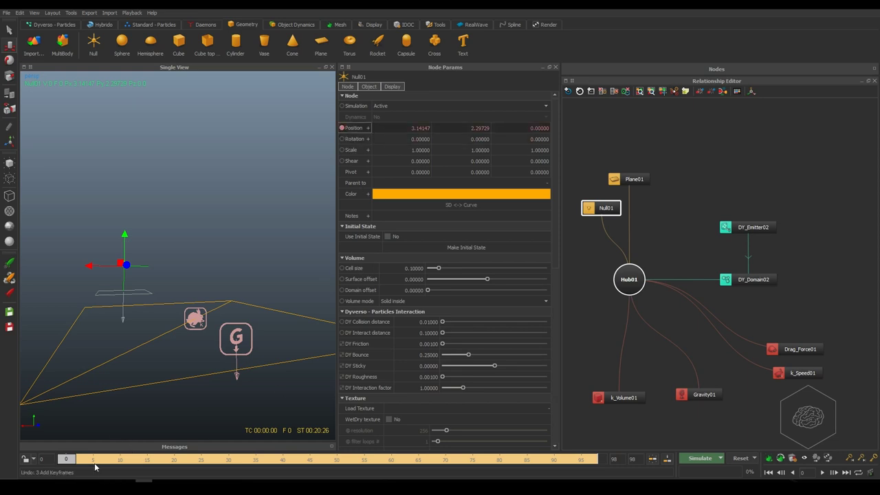
Move Null01 along X to about -0.54 at frame 97 and keyframe its position
{"action": "left_click_drag", "start_coordinate": [77, 461], "coordinate": [595, 469]}
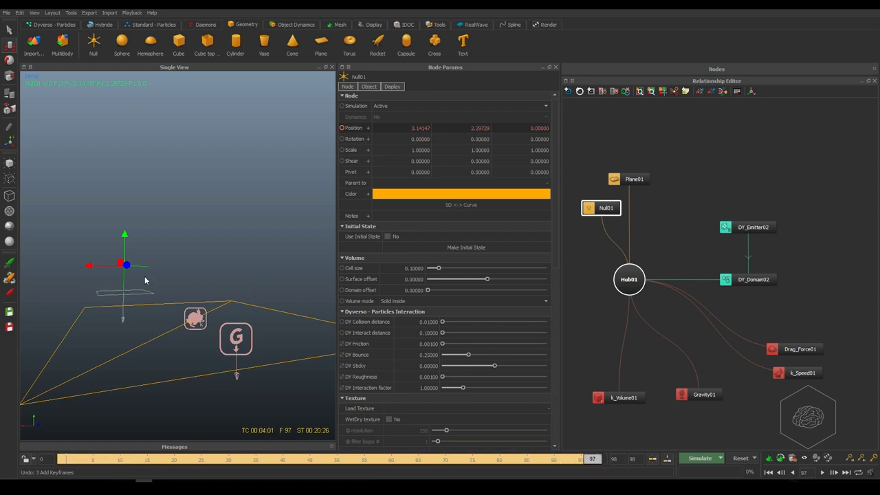
{"action": "left_click_drag", "start_coordinate": [105, 267], "coordinate": [190, 269]}
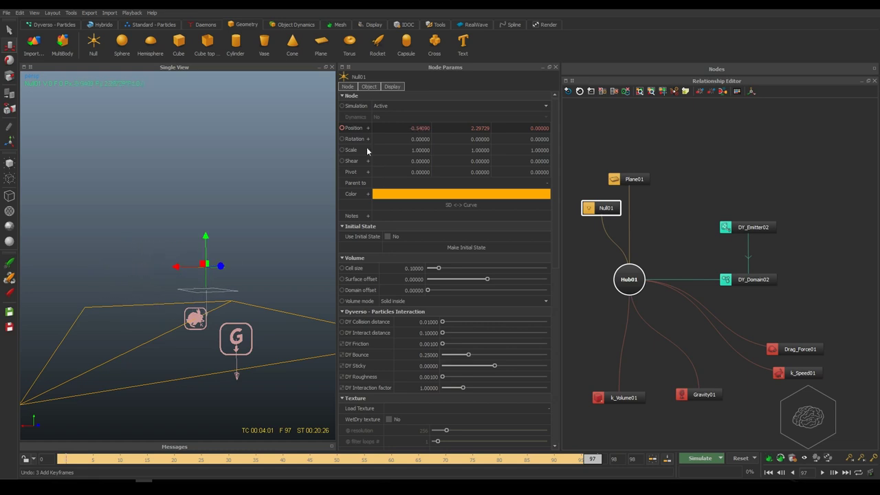
{"action": "left_click", "coordinate": [341, 128]}
Keyframe Null01's position lowered to Y about 2.1 at frame 35 and raised to Y about 2.5 at frame 98
{"action": "left_click_drag", "start_coordinate": [161, 464], "coordinate": [261, 471]}
{"action": "left_click_drag", "start_coordinate": [156, 241], "coordinate": [157, 247]}
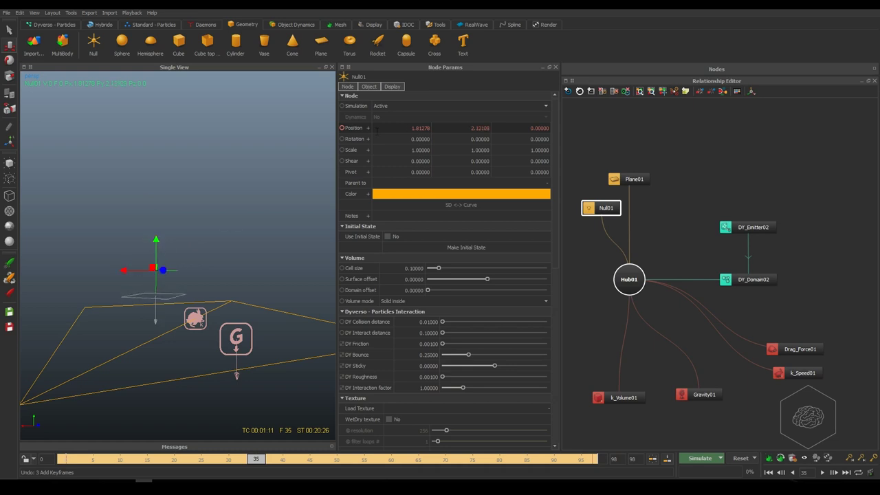
{"action": "left_click", "coordinate": [342, 128]}
{"action": "left_click_drag", "start_coordinate": [268, 467], "coordinate": [748, 472]}
{"action": "left_click_drag", "start_coordinate": [208, 247], "coordinate": [209, 241]}
{"action": "left_click", "coordinate": [342, 128]}
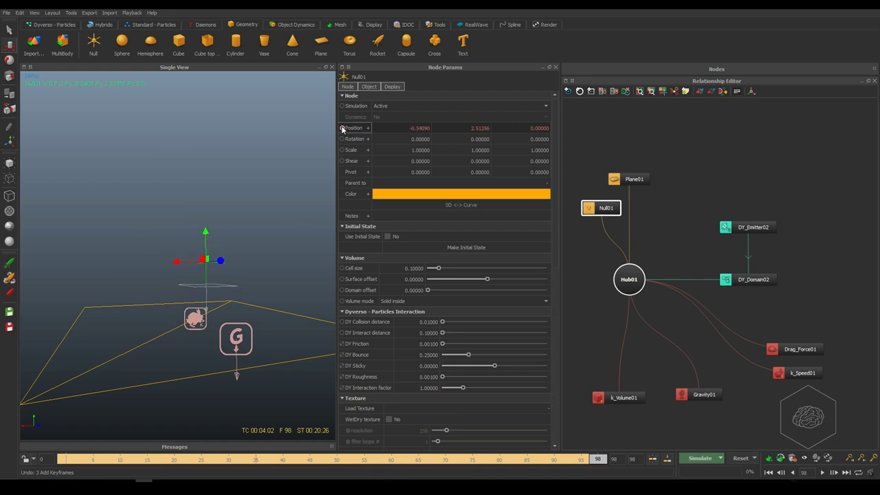
Return to frame 0 and save the scene
{"action": "left_click", "coordinate": [67, 460]}
{"action": "key", "text": "ctrl+s"}
{"action": "left_click_drag", "start_coordinate": [74, 298], "coordinate": [198, 349], "text": "alt"}
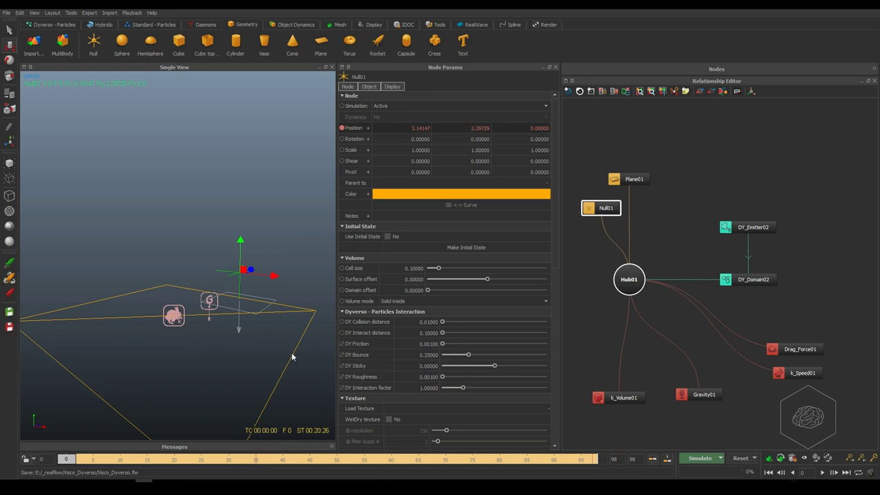
Simulate the scene from frame 0, overwriting the cached data, and stop around frame 65
{"action": "left_click", "coordinate": [229, 334]}
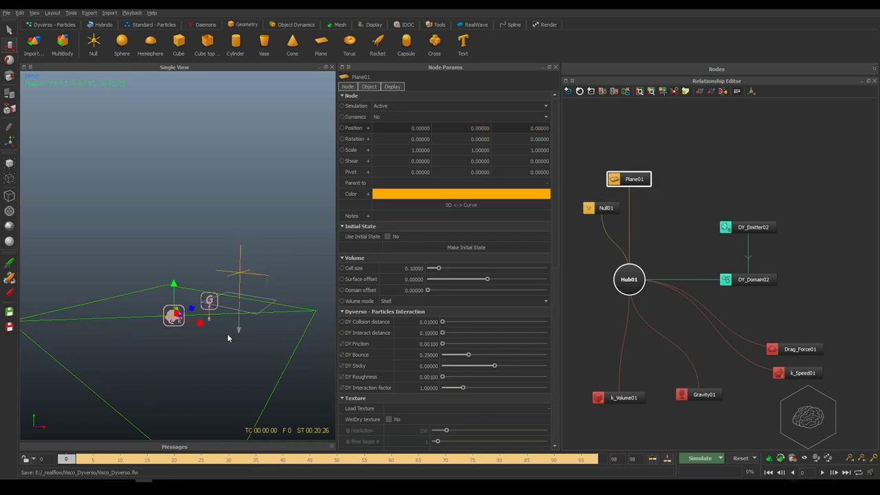
{"action": "left_click", "coordinate": [701, 458]}
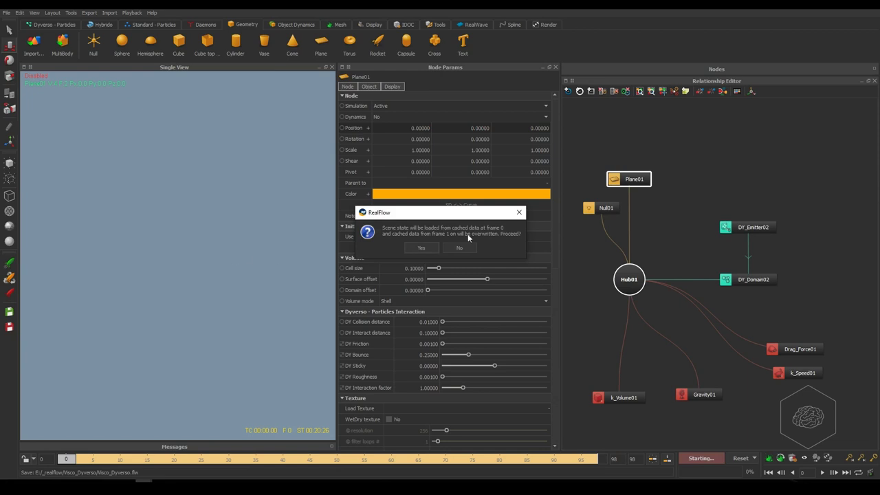
{"action": "left_click", "coordinate": [410, 248]}
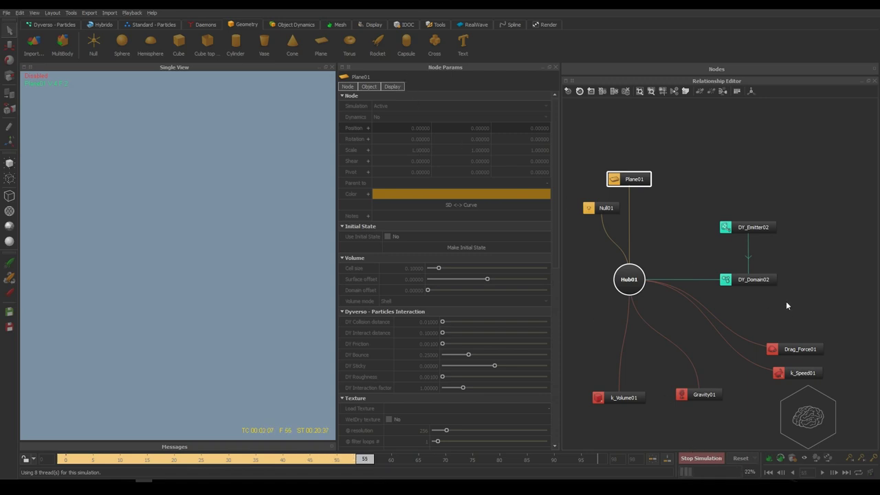
{"action": "left_click_drag", "start_coordinate": [825, 211], "coordinate": [723, 231]}
{"action": "left_click", "coordinate": [692, 459]}
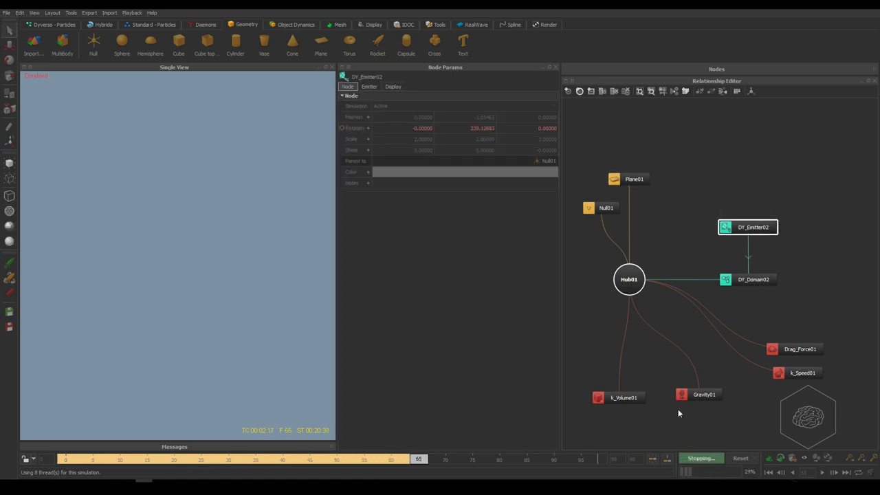
Check the emitter and display parameters of DY_Emitter02 and the domain and display parameters of DY_Domain02
{"action": "left_click", "coordinate": [400, 87]}
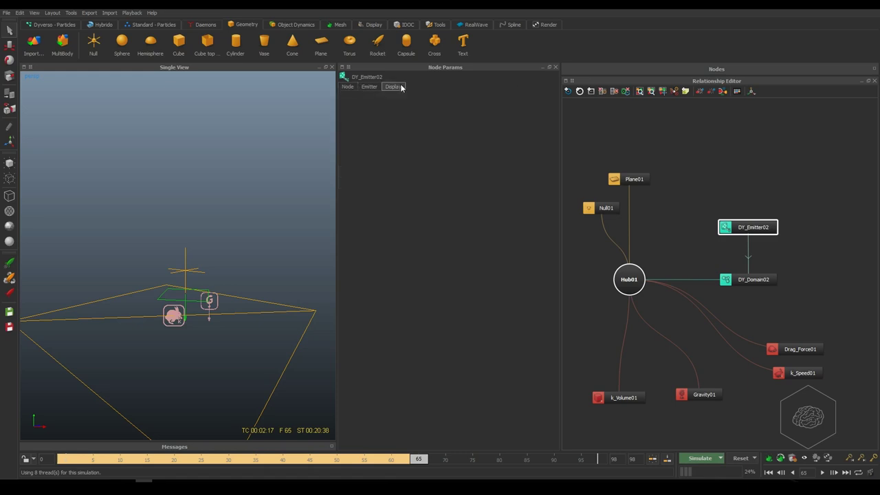
{"action": "left_click", "coordinate": [378, 87]}
{"action": "left_click_drag", "start_coordinate": [798, 251], "coordinate": [730, 306]}
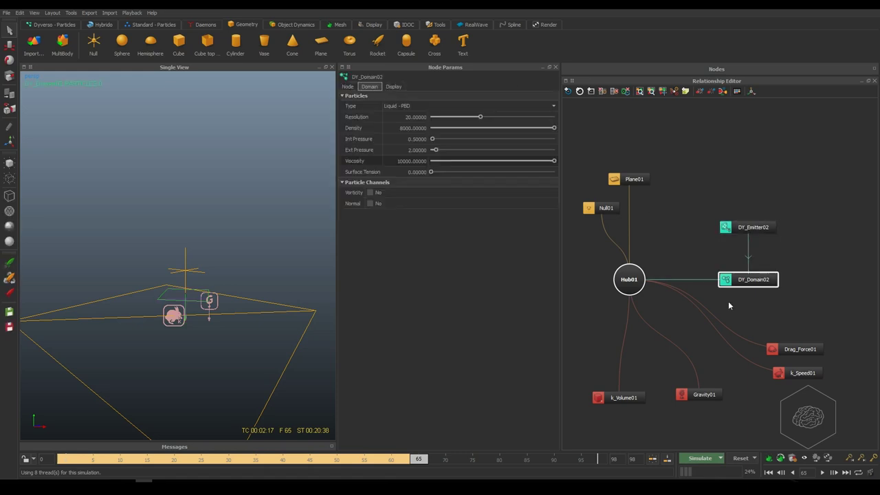
{"action": "left_click", "coordinate": [392, 87]}
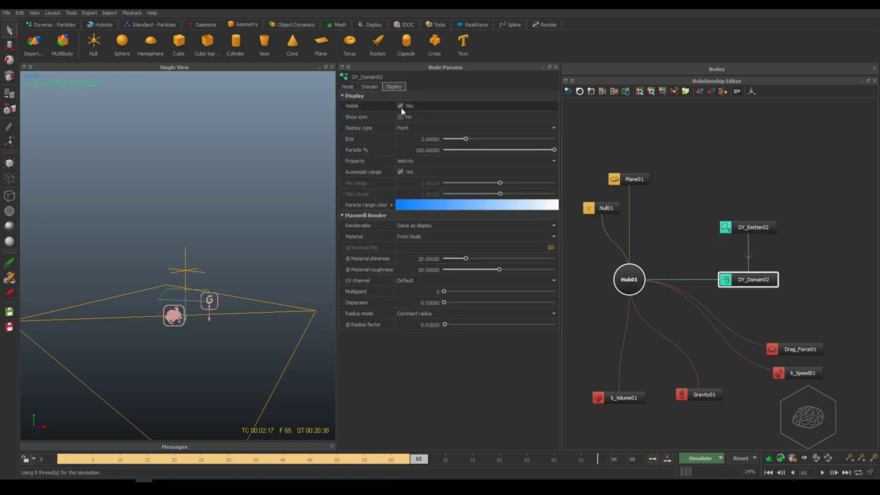
Reset all simulation data from frame 0 and simulate again up to about frame 40
{"action": "left_click", "coordinate": [68, 459]}
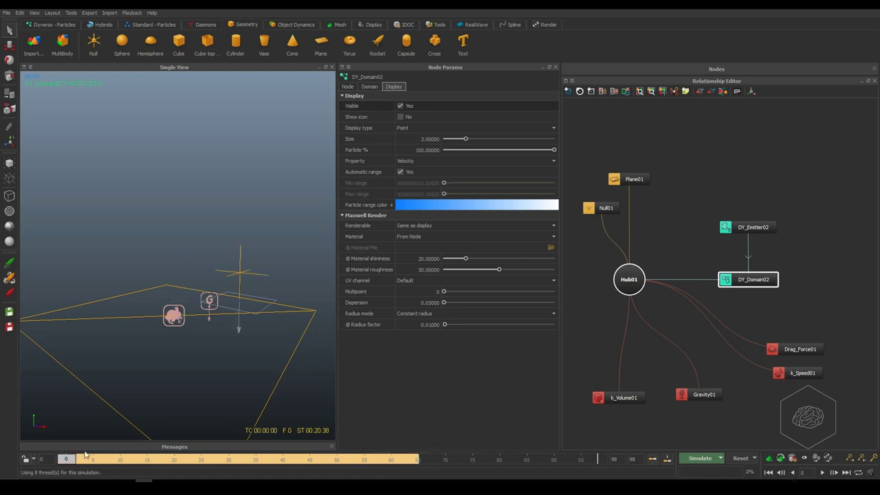
{"action": "left_click", "coordinate": [741, 457]}
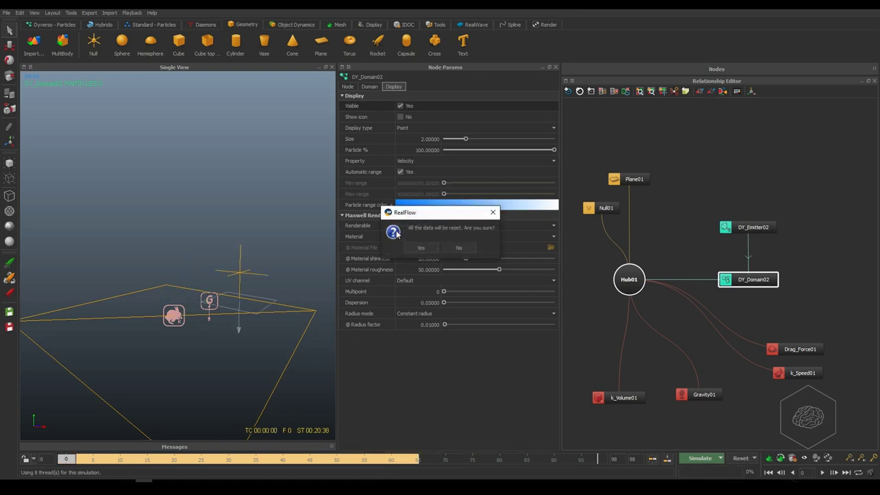
{"action": "left_click", "coordinate": [421, 245]}
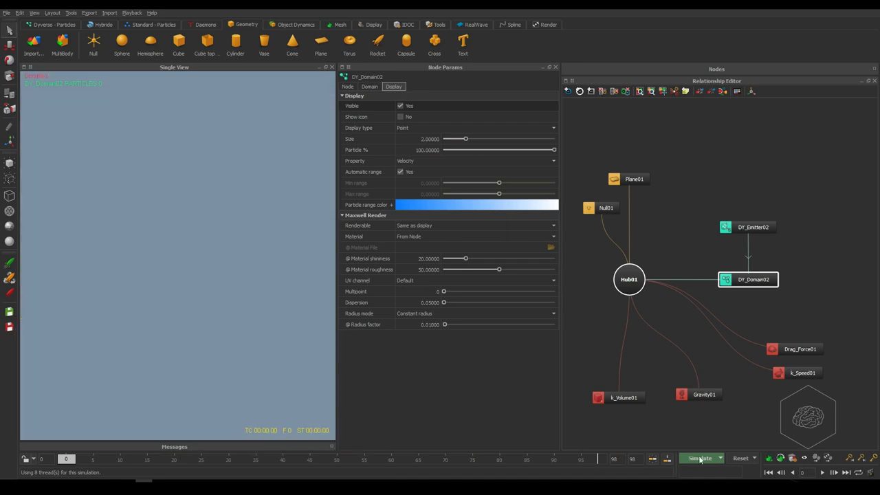
{"action": "key", "text": "ctrl+a"}
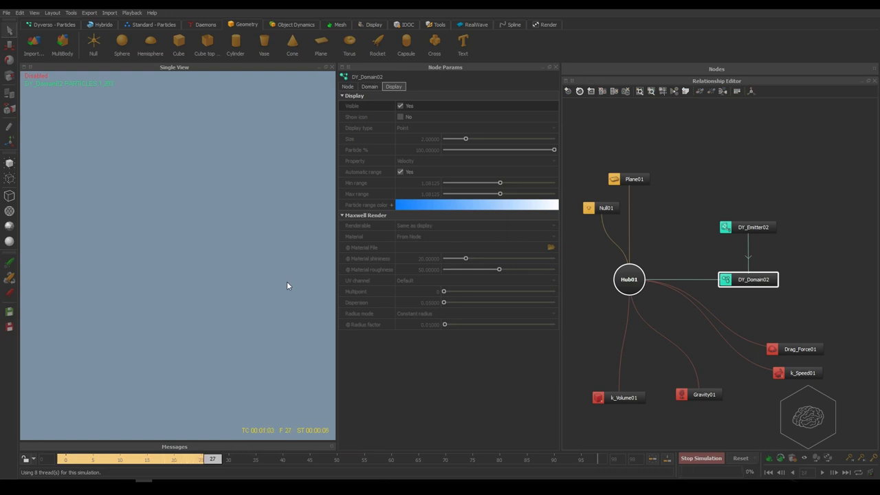
{"action": "key", "text": "ctrl+a"}
Scrub the simulated frames from 0 to 35 to review the emitted particles
{"action": "left_click_drag", "start_coordinate": [282, 458], "coordinate": [66, 458]}
{"action": "left_click", "coordinate": [182, 321]}
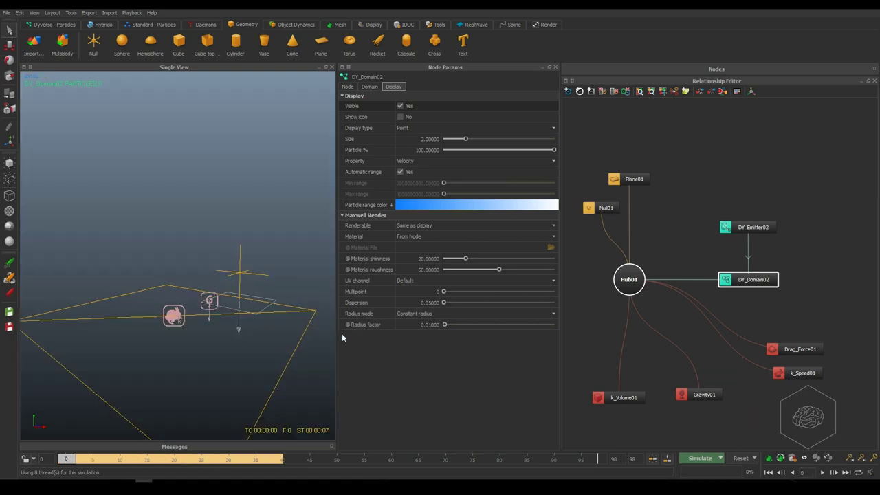
{"action": "left_click_drag", "start_coordinate": [69, 462], "coordinate": [260, 467]}
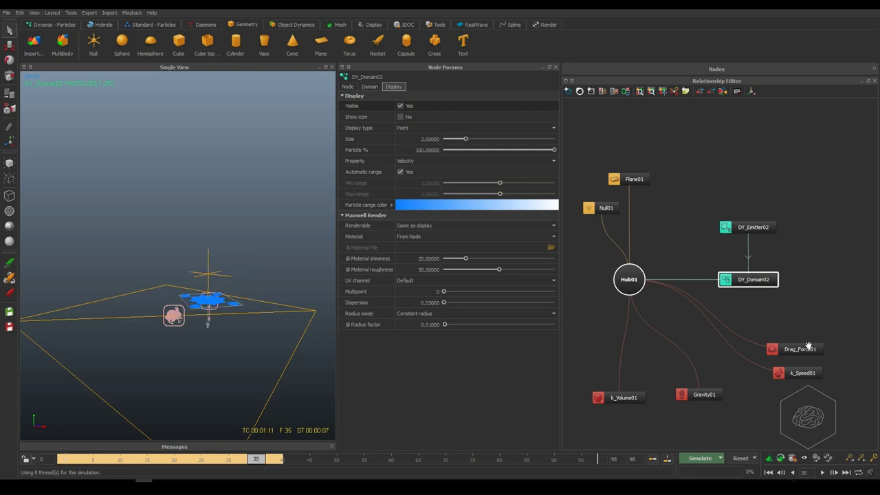
Set k_Speed01's Max speed to 5, trying 10 first
{"action": "left_click", "coordinate": [815, 373]}
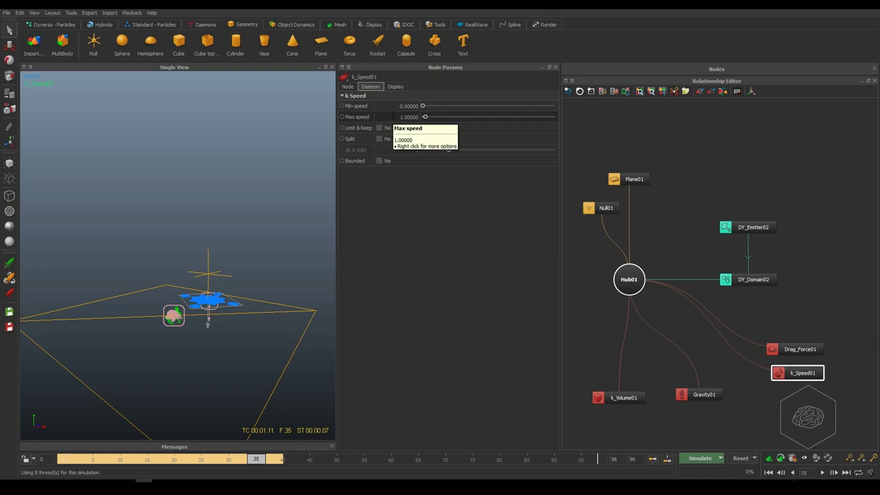
{"action": "double_click", "coordinate": [409, 117]}
{"action": "type", "text": "10"}
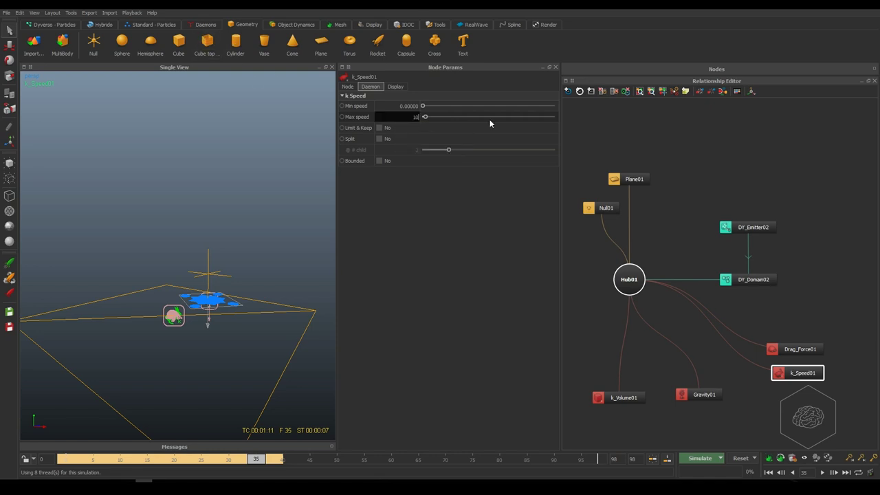
{"action": "key", "text": "Return"}
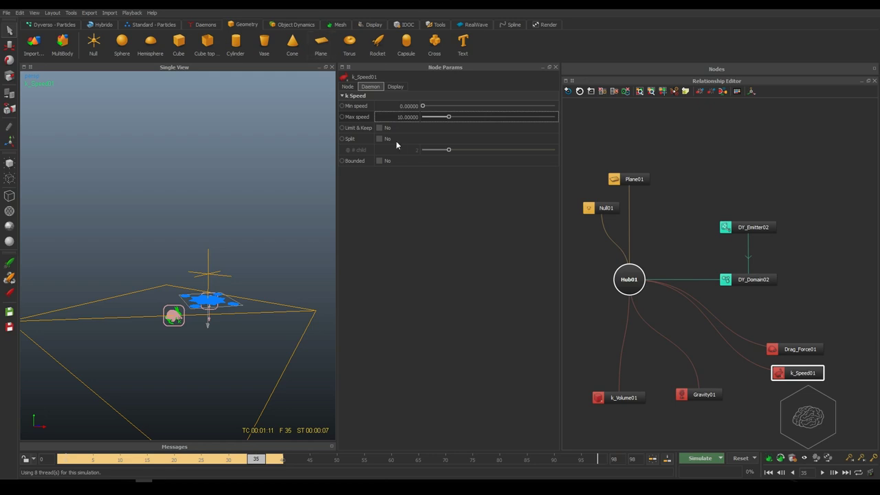
{"action": "key", "text": "ctrl+a"}
{"action": "type", "text": "5"}
{"action": "key", "text": "Return"}
Return to frame 0, reset all simulation data and simulate again up to about frame 36
{"action": "left_click", "coordinate": [26, 459]}
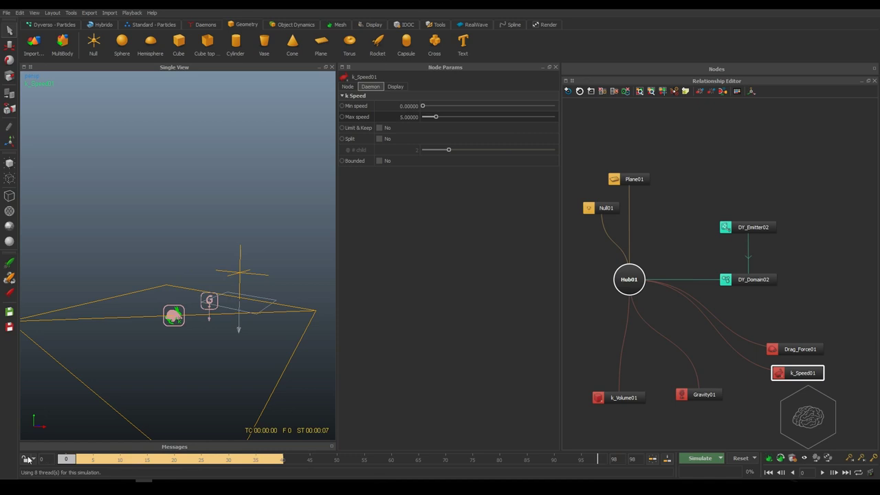
{"action": "left_click", "coordinate": [739, 458]}
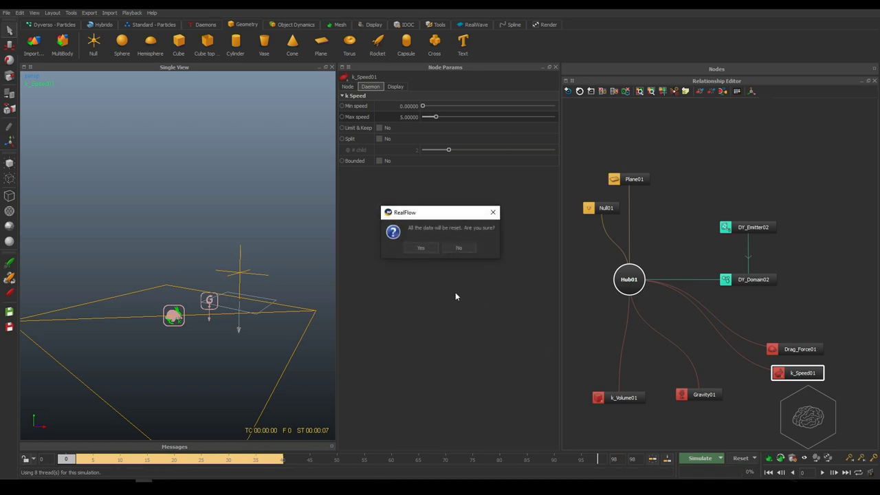
{"action": "left_click", "coordinate": [424, 248]}
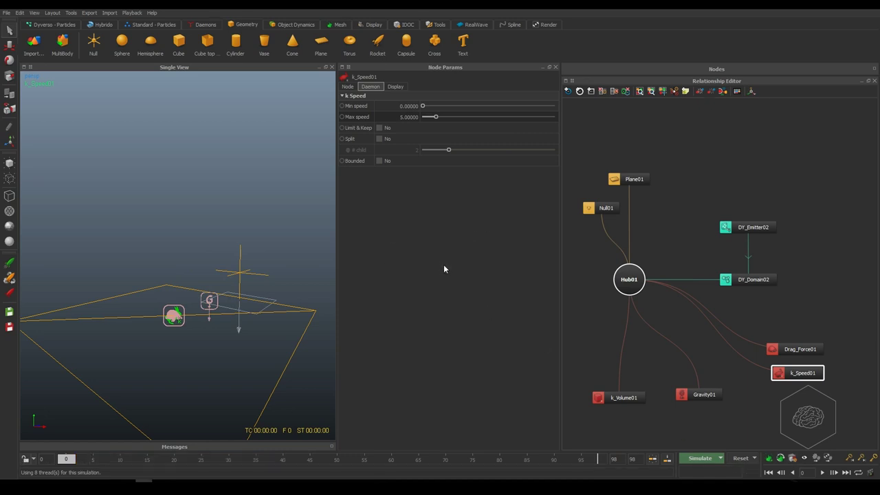
{"action": "left_click", "coordinate": [708, 461]}
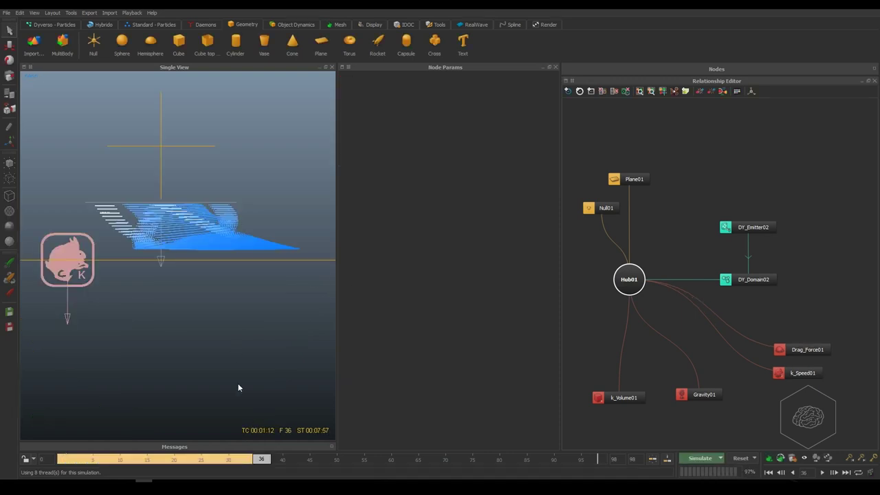
Scrub the simulated frames to 23 and check the display and domain parameters of DY_Domain02
{"action": "left_click_drag", "start_coordinate": [74, 464], "coordinate": [191, 463]}
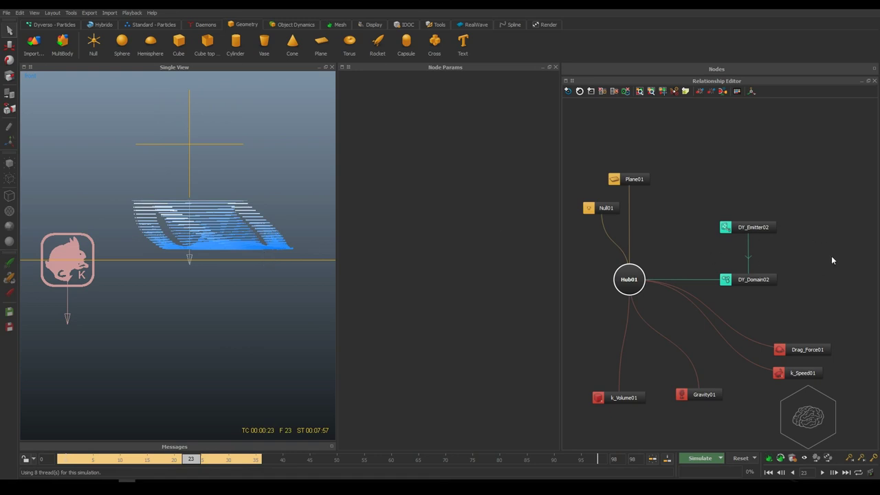
{"action": "left_click", "coordinate": [750, 280]}
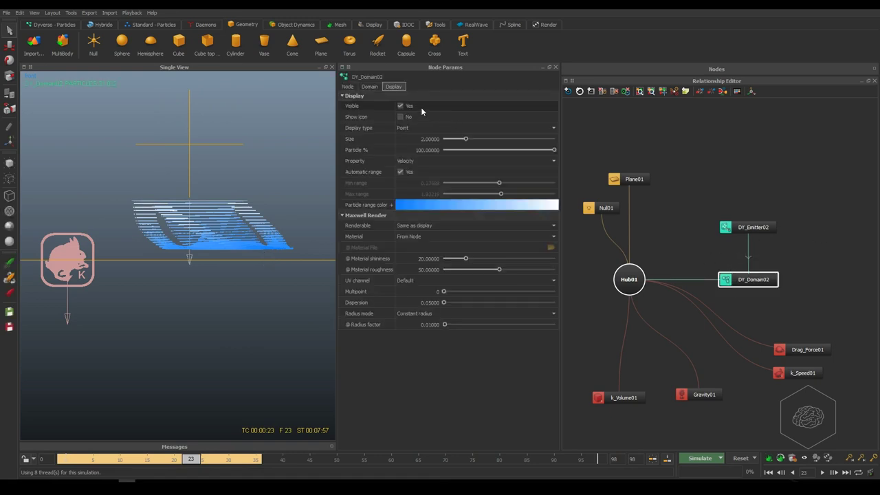
{"action": "left_click", "coordinate": [368, 87]}
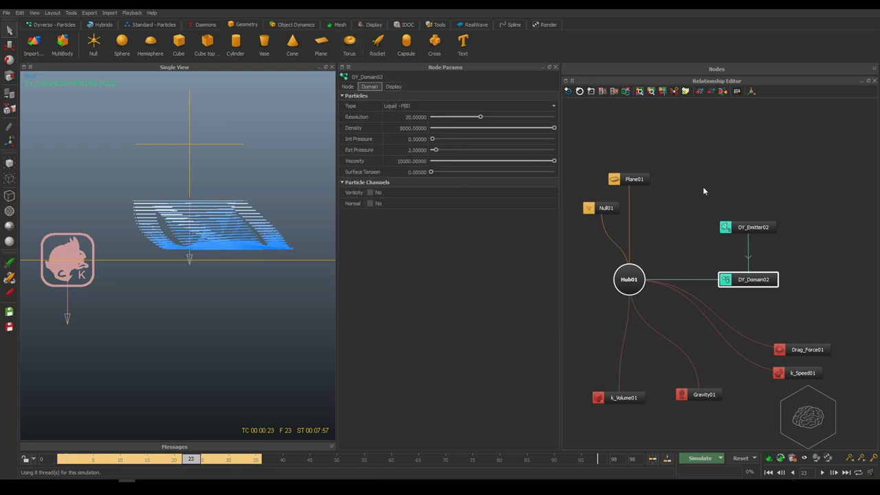
Set Plane01's volume Cell size to 0.01 and move its node farther above Hub01
{"action": "left_click", "coordinate": [629, 180]}
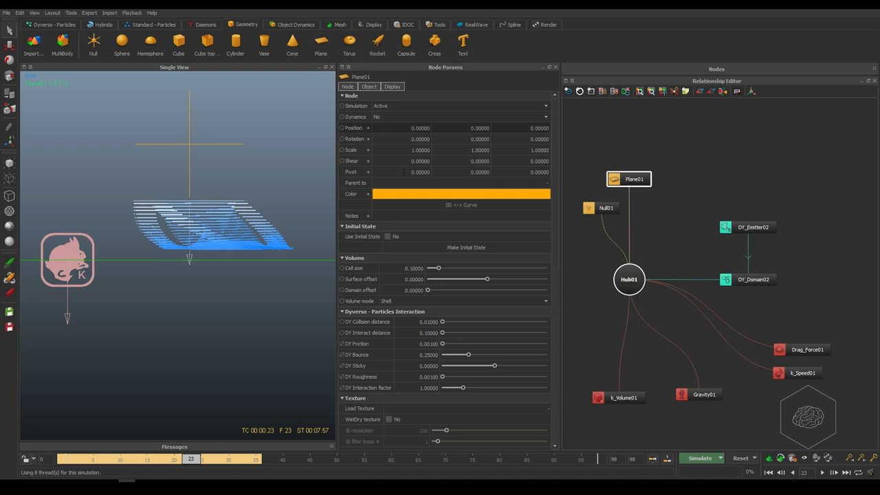
{"action": "left_click", "coordinate": [398, 268]}
{"action": "type", "text": "0.01"}
{"action": "key", "text": "Return"}
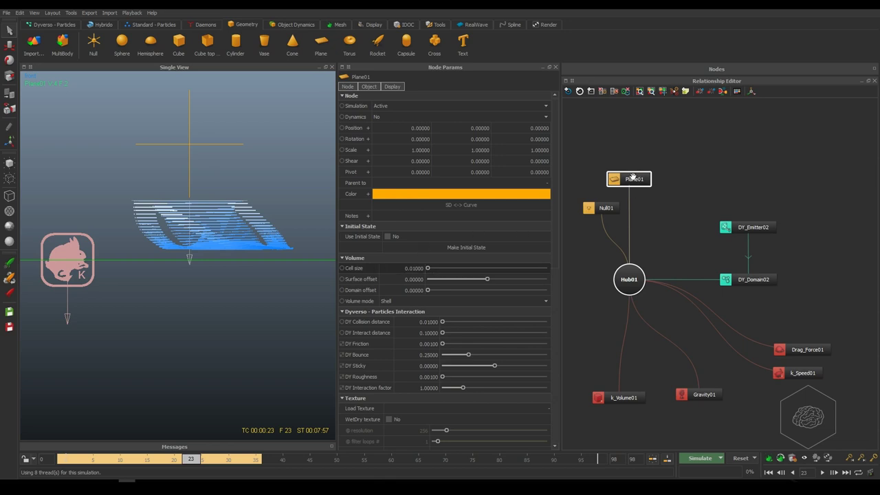
{"action": "left_click_drag", "start_coordinate": [636, 177], "coordinate": [632, 137]}
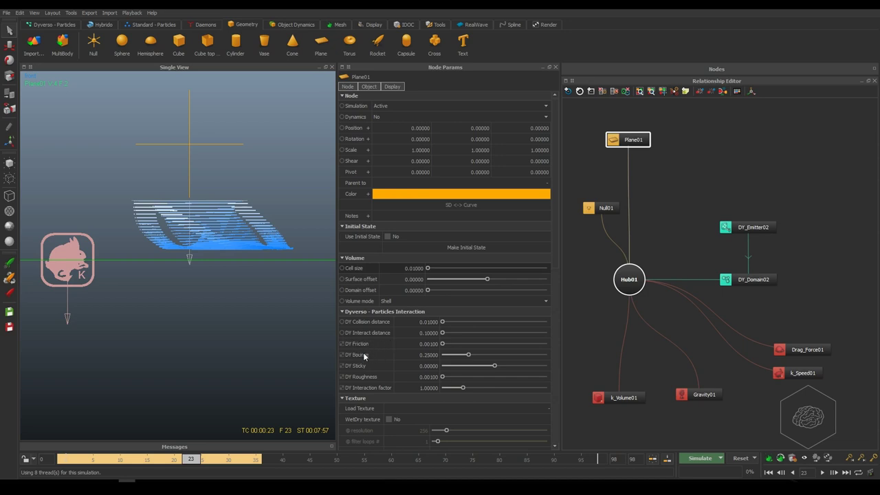
Set Plane01's DY Sticky to 0.5
{"action": "scroll", "coordinate": [379, 364], "scroll_direction": "down", "scroll_amount": 1}
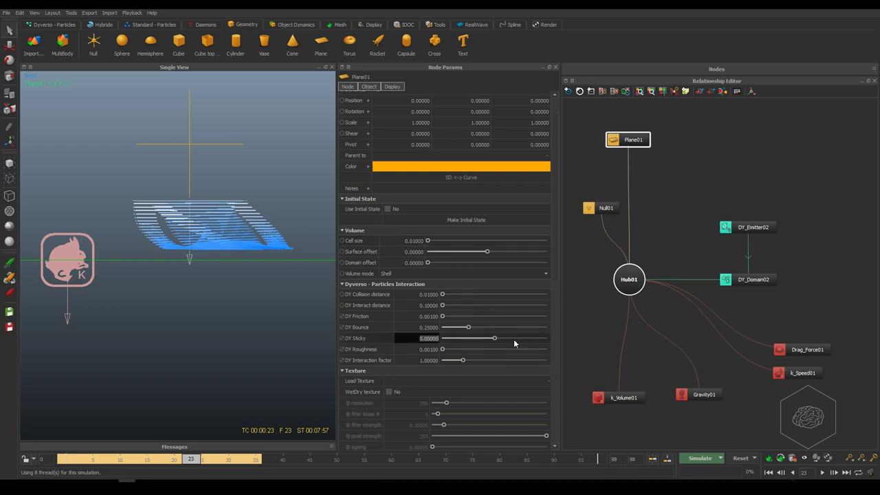
{"action": "type", "text": "0.5"}
{"action": "key", "text": "Return"}
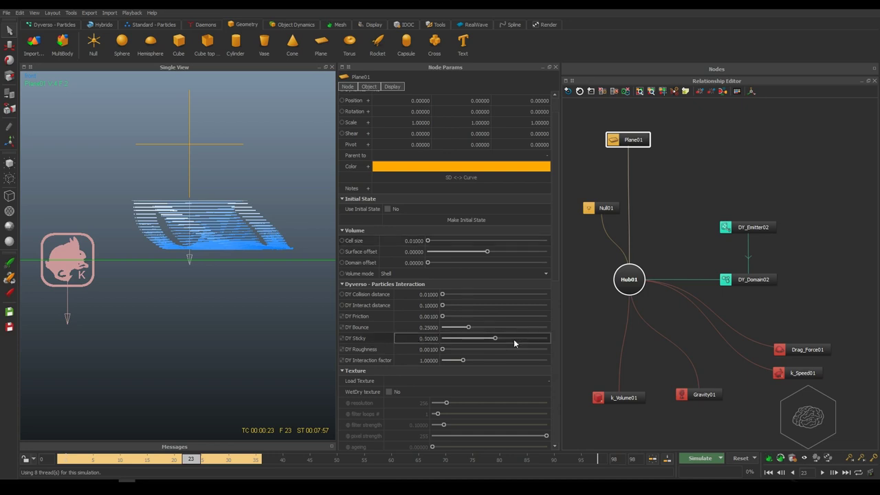
Set Plane01's DY Friction to 0.01
{"action": "left_click", "coordinate": [418, 295]}
{"action": "left_click", "coordinate": [418, 305]}
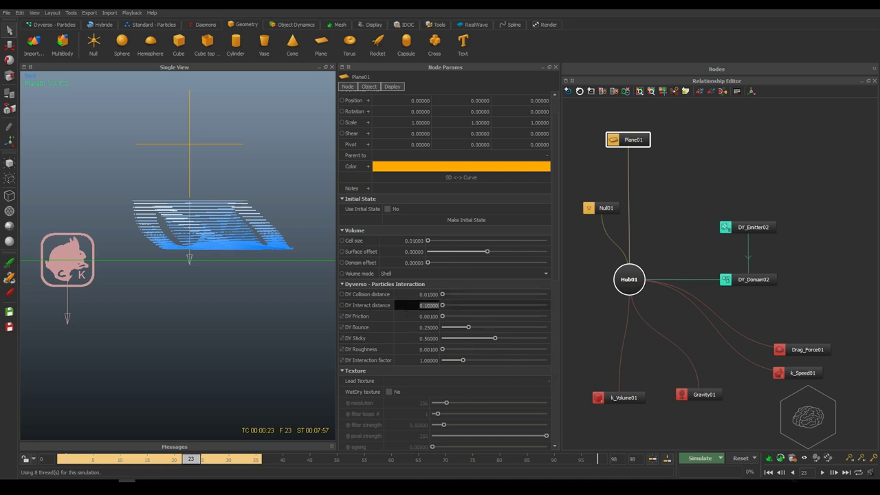
{"action": "left_click", "coordinate": [418, 316]}
{"action": "key", "text": "End"}
{"action": "key", "text": "BackSpace"}
{"action": "key", "text": "BackSpace"}
{"action": "key", "text": "BackSpace"}
{"action": "key", "text": "BackSpace"}
{"action": "type", "text": "1"}
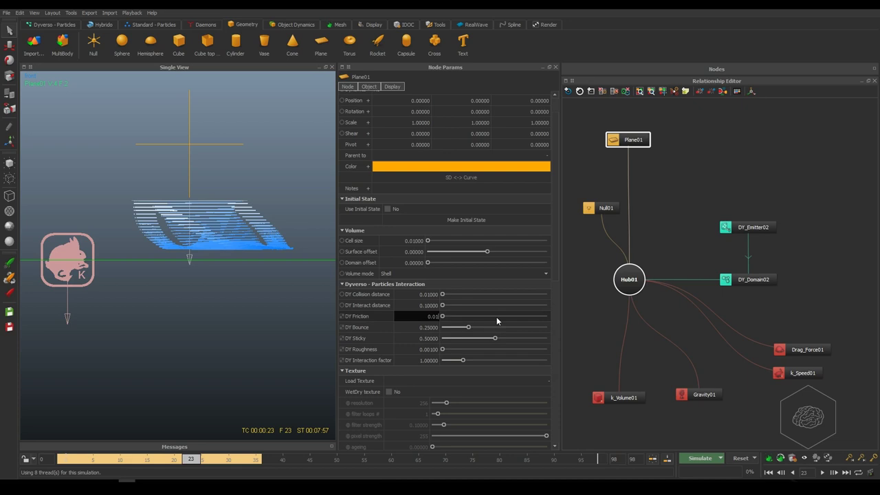
{"action": "key", "text": "Return"}
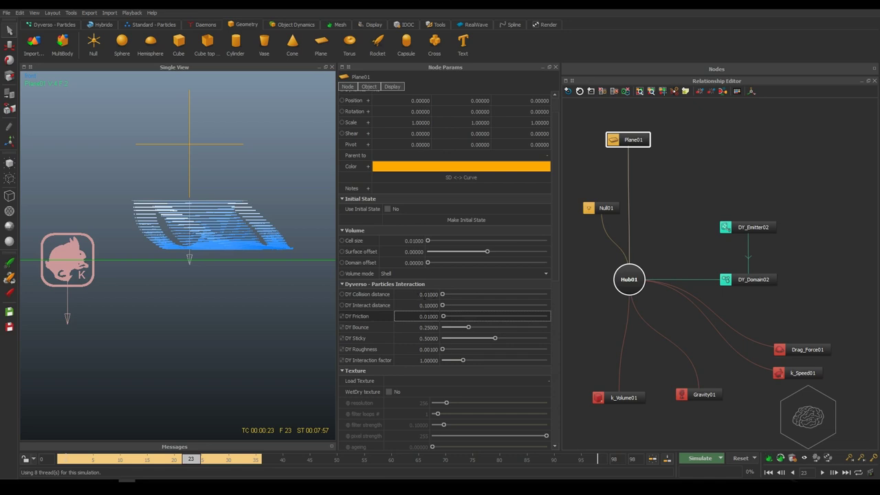
Reset all simulation data and simulate again, stopping at about frame 32
{"action": "left_click", "coordinate": [745, 458]}
{"action": "left_click", "coordinate": [422, 248]}
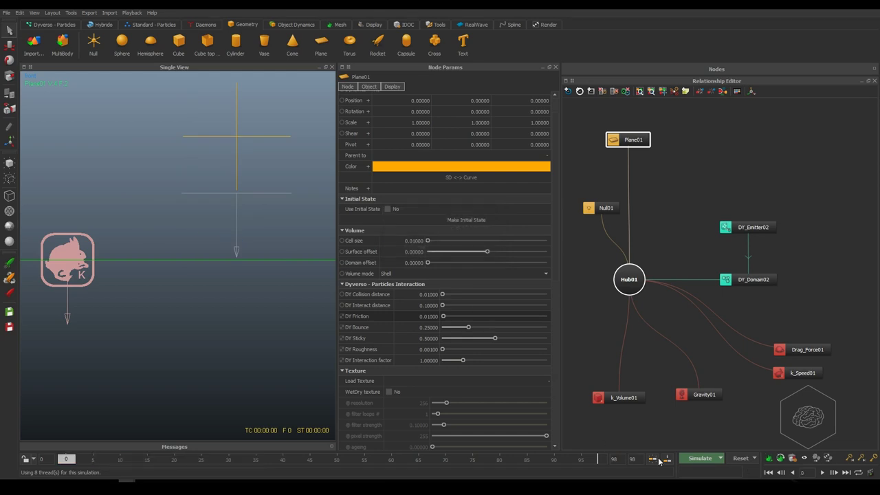
{"action": "left_click", "coordinate": [698, 457]}
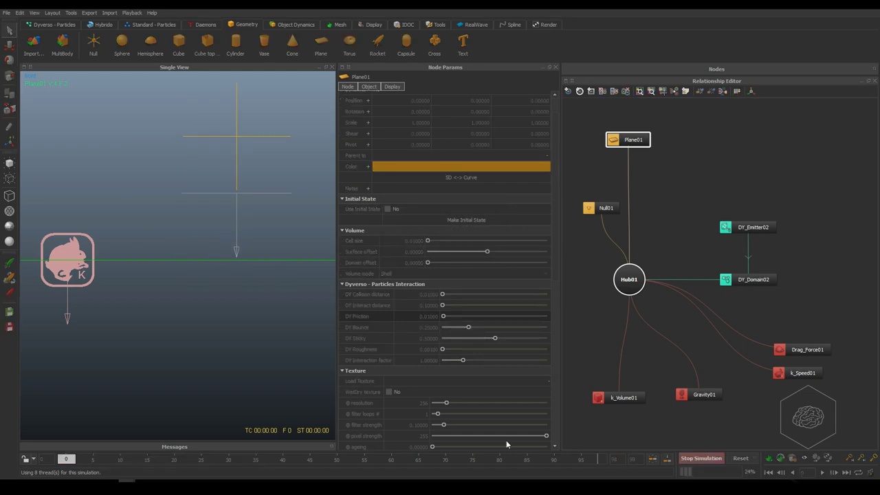
{"action": "left_click", "coordinate": [687, 457]}
Scrub the simulated frames to 25 and review the poured particles in perspective
{"action": "left_click_drag", "start_coordinate": [233, 460], "coordinate": [180, 461]}
{"action": "left_click_drag", "start_coordinate": [260, 227], "coordinate": [196, 215], "text": "alt"}
{"action": "mouse_move", "coordinate": [185, 459]}
{"action": "left_mouse_down"}
{"action": "mouse_move", "coordinate": [64, 459]}
{"action": "mouse_move", "coordinate": [201, 460]}
{"action": "left_mouse_up"}
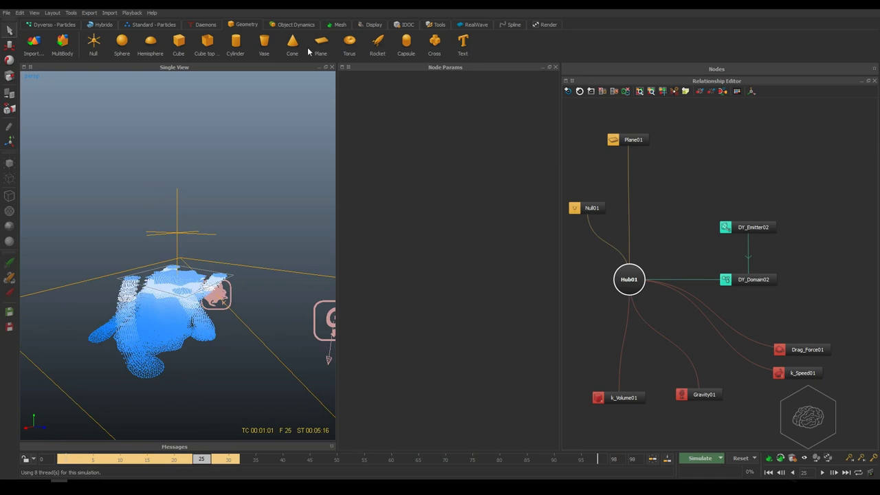
Open the finished scene file Bitmap_002_v003.flw
{"action": "left_click", "coordinate": [7, 13]}
{"action": "left_click", "coordinate": [27, 37]}
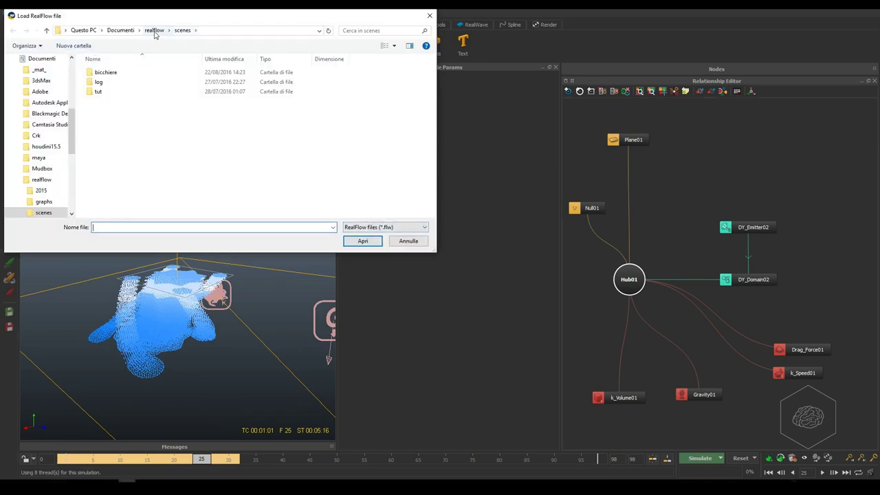
{"action": "left_click", "coordinate": [17, 180]}
{"action": "scroll", "coordinate": [22, 180], "scroll_direction": "down", "scroll_amount": 2}
{"action": "scroll", "coordinate": [23, 180], "scroll_direction": "down", "scroll_amount": 5}
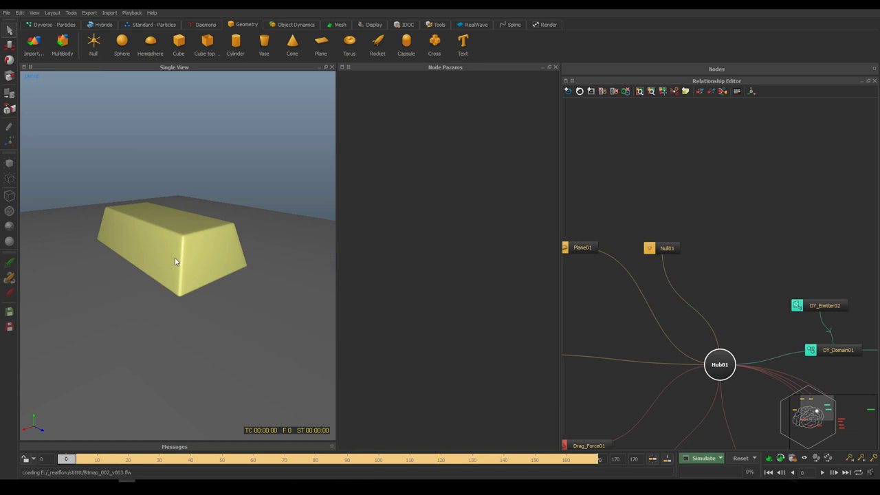
Select the yellow block and check its volume and Dyverso particle interaction parameters
{"action": "left_click_drag", "start_coordinate": [177, 255], "coordinate": [195, 272], "text": "alt"}
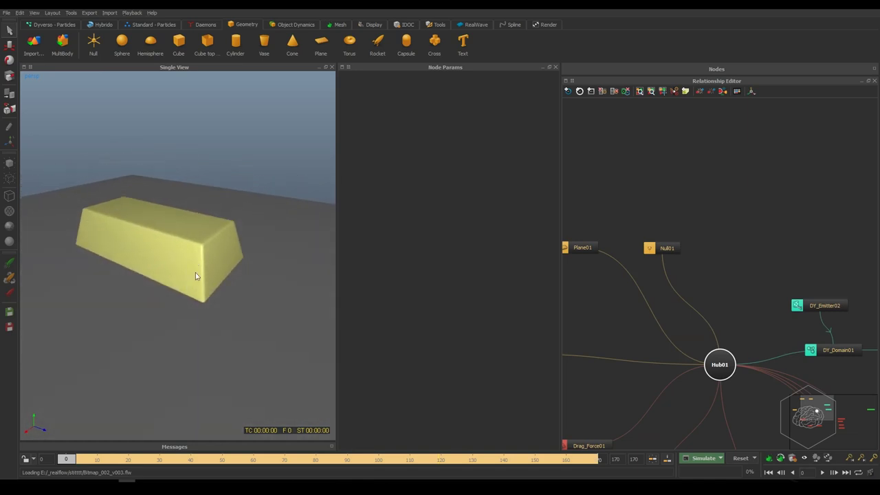
{"action": "left_click", "coordinate": [195, 272]}
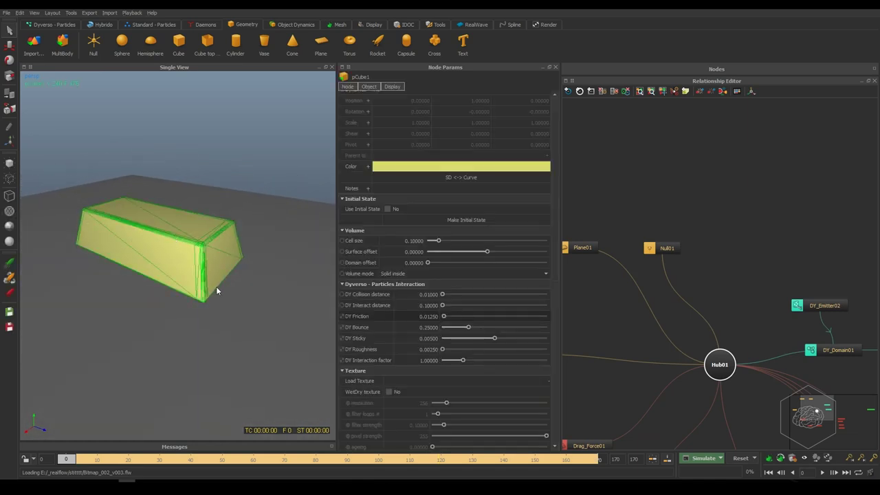
{"action": "mouse_move", "coordinate": [192, 262]}
{"action": "left_mouse_down", "text": "alt"}
{"action": "mouse_move", "coordinate": [188, 290]}
{"action": "mouse_move", "coordinate": [156, 282]}
{"action": "mouse_move", "coordinate": [157, 290]}
{"action": "mouse_move", "coordinate": [145, 261]}
{"action": "mouse_move", "coordinate": [215, 262]}
{"action": "mouse_move", "coordinate": [158, 269]}
{"action": "mouse_move", "coordinate": [163, 255]}
{"action": "mouse_move", "coordinate": [209, 248]}
{"action": "mouse_move", "coordinate": [209, 262]}
{"action": "left_mouse_up", "text": "alt"}
Scrub to frame 52 and examine the brown fluid mesh over the block from above
{"action": "left_click_drag", "start_coordinate": [65, 459], "coordinate": [232, 468]}
{"action": "left_click_drag", "start_coordinate": [220, 160], "coordinate": [150, 171], "text": "alt"}
{"action": "right_click_drag", "start_coordinate": [150, 171], "coordinate": [193, 175], "text": "alt"}
Check the bitmap emitter parameters of DY_Emitter02
{"action": "middle_click_drag", "start_coordinate": [683, 240], "coordinate": [665, 114]}
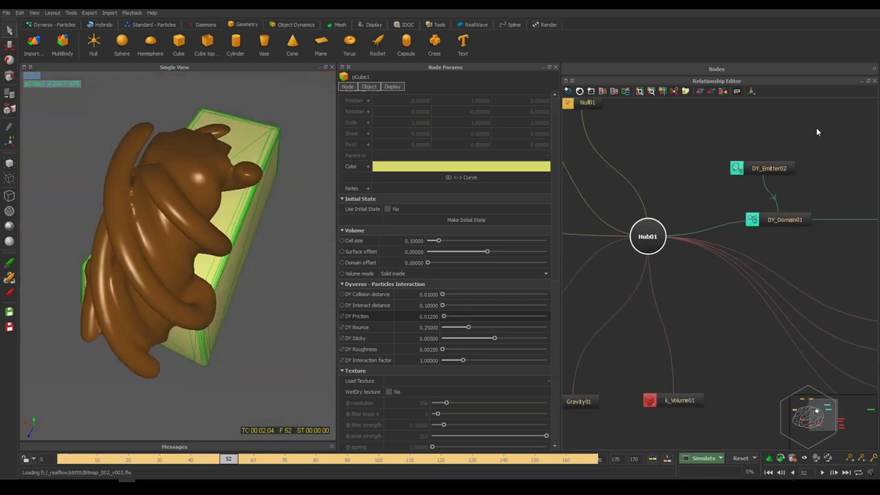
{"action": "left_click", "coordinate": [767, 168]}
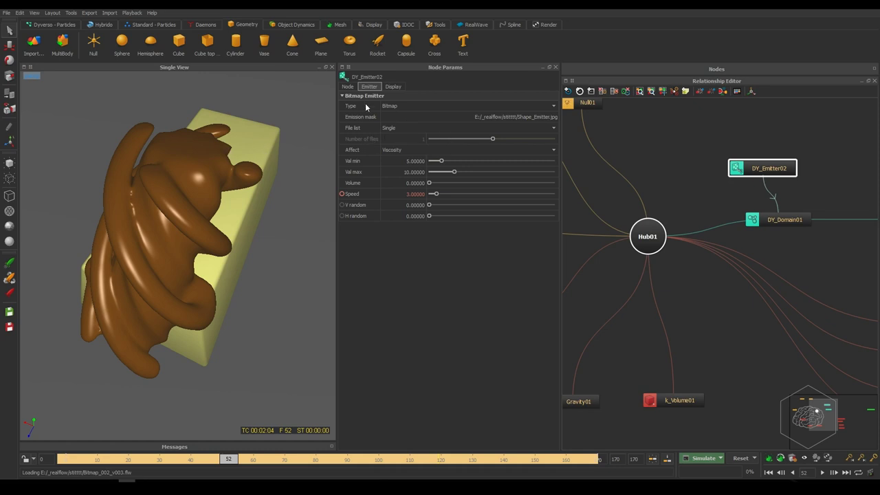
{"action": "left_click", "coordinate": [390, 107]}
{"action": "left_click", "coordinate": [404, 107]}
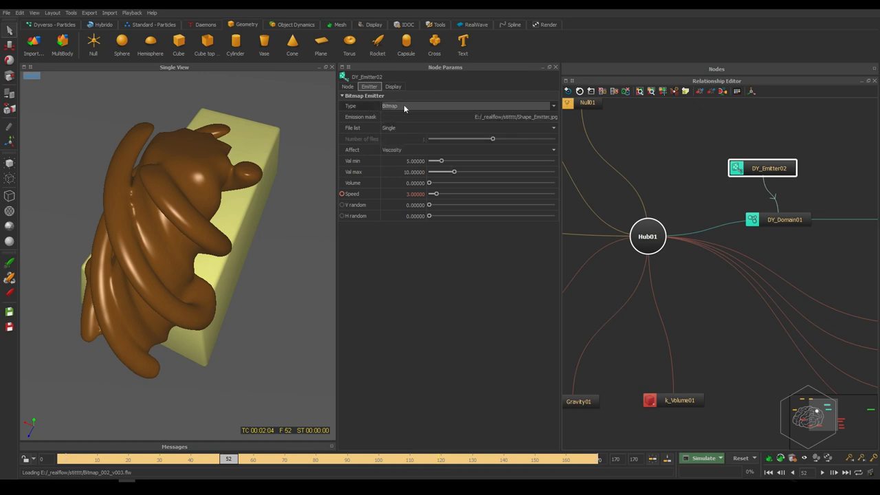
{"action": "left_click", "coordinate": [718, 287]}
Check the daemon parameters of Drag_Force01, Gravity01 and k_Volume01
{"action": "scroll", "coordinate": [665, 142], "scroll_direction": "down", "scroll_amount": 6}
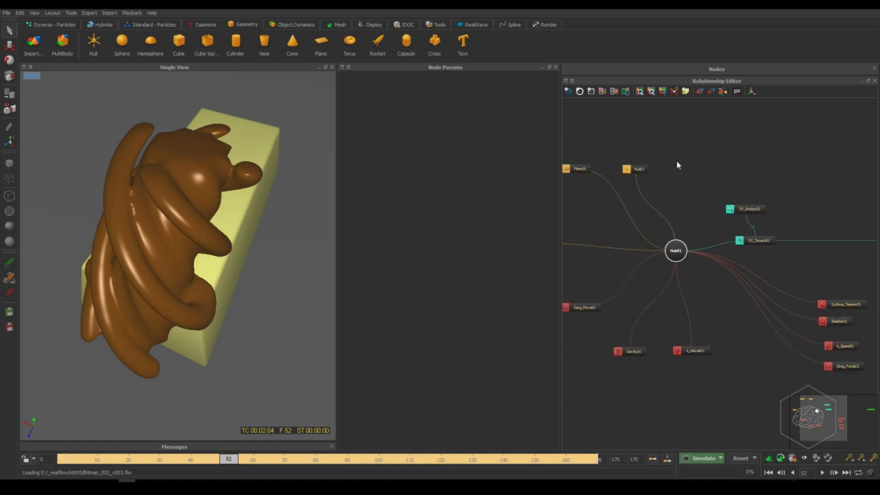
{"action": "scroll", "coordinate": [585, 371], "scroll_direction": "up", "scroll_amount": 4}
{"action": "mouse_move", "coordinate": [615, 318]}
{"action": "middle_mouse_down"}
{"action": "mouse_move", "coordinate": [752, 204]}
{"action": "mouse_move", "coordinate": [707, 216]}
{"action": "middle_mouse_up"}
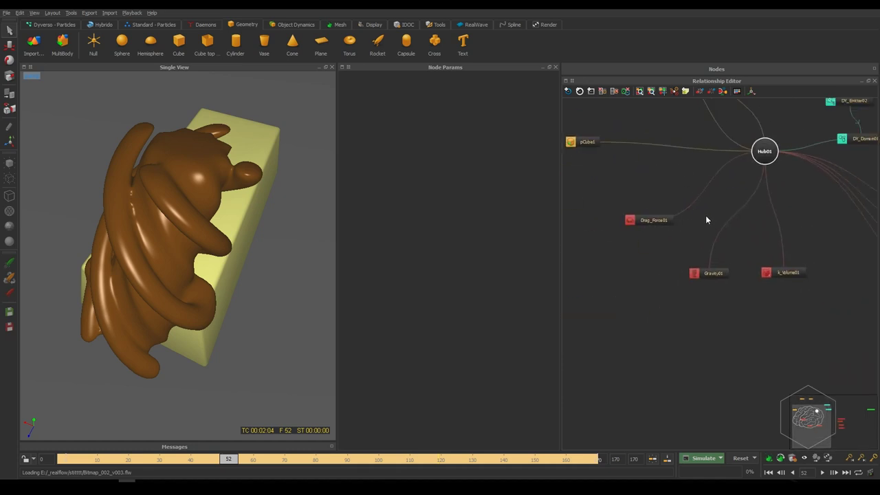
{"action": "left_click_drag", "start_coordinate": [712, 204], "coordinate": [596, 241]}
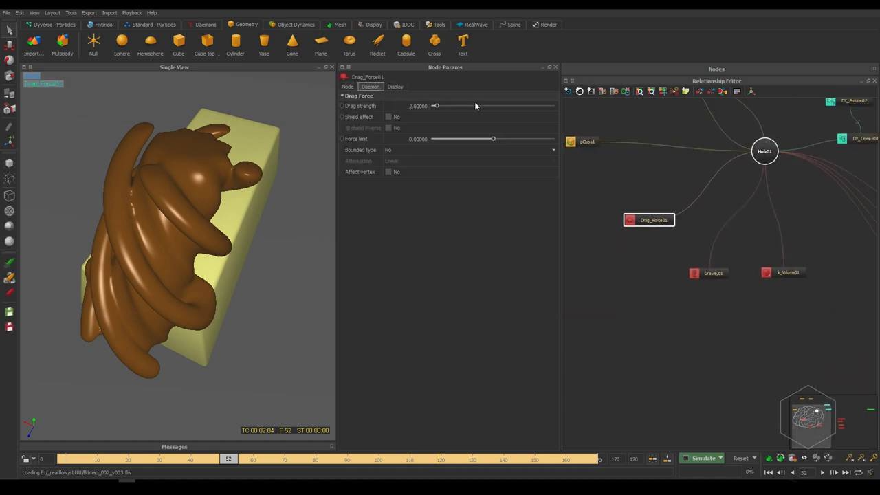
{"action": "left_click", "coordinate": [710, 273]}
{"action": "left_click_drag", "start_coordinate": [842, 226], "coordinate": [738, 339]}
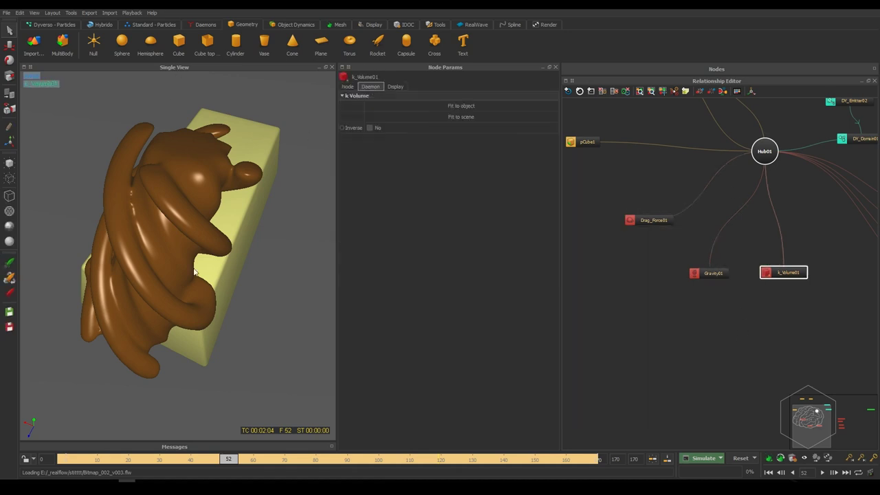
Check the Surface_Tension01 daemon's parameters and the particle interaction parameters of pCube1
{"action": "scroll", "coordinate": [656, 240], "scroll_direction": "down", "scroll_amount": 3}
{"action": "middle_click_drag", "start_coordinate": [817, 271], "coordinate": [648, 262]}
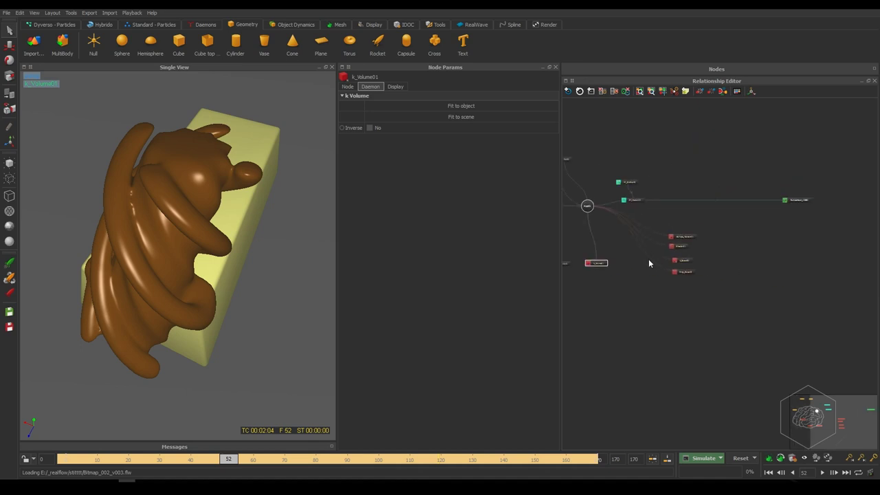
{"action": "scroll", "coordinate": [698, 242], "scroll_direction": "up", "scroll_amount": 3}
{"action": "scroll", "coordinate": [698, 242], "scroll_direction": "up", "scroll_amount": 2}
{"action": "left_click_drag", "start_coordinate": [758, 173], "coordinate": [596, 207]}
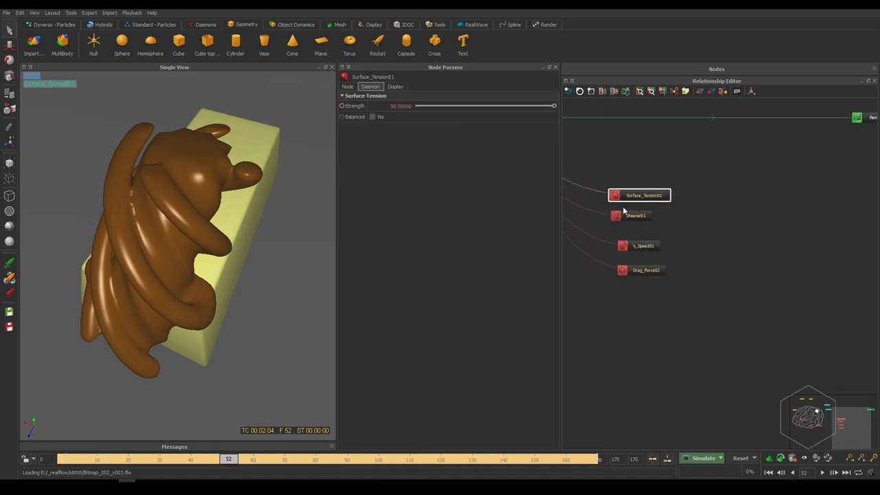
{"action": "left_click_drag", "start_coordinate": [212, 281], "coordinate": [195, 212], "text": "alt"}
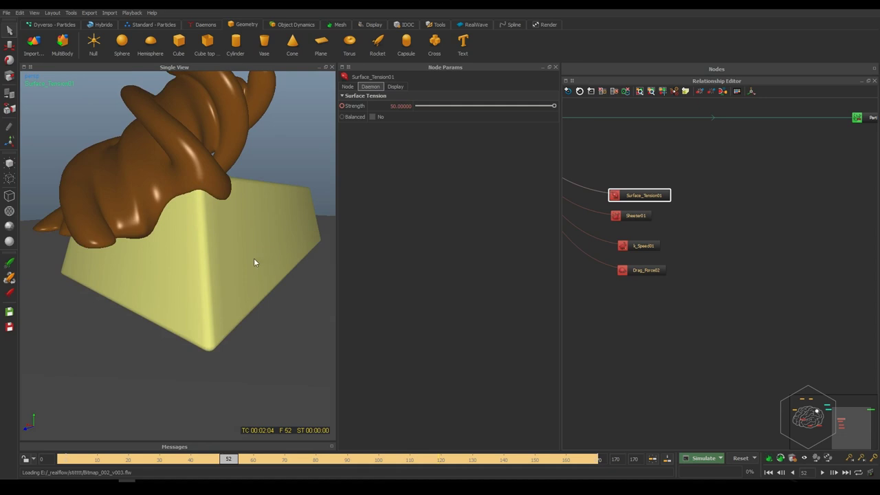
{"action": "left_click", "coordinate": [189, 245]}
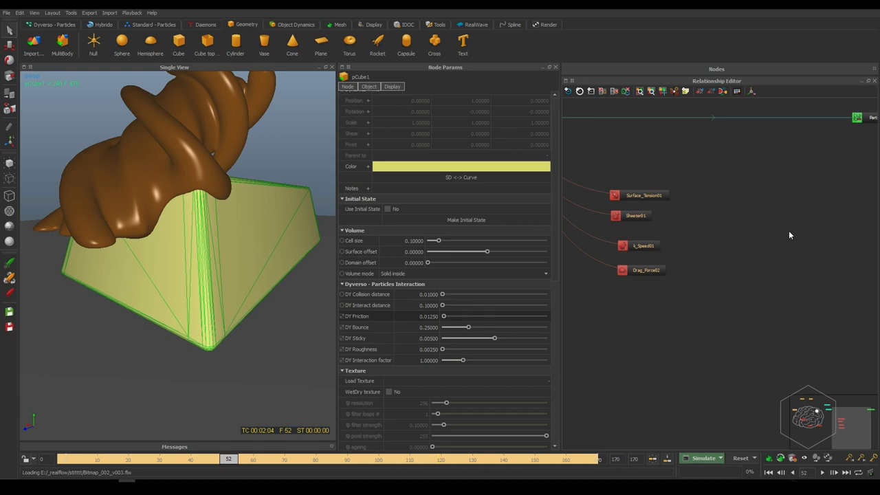
Check the Sheeter01 daemon's parameters and scrub to frame 101 to examine the fluid mesh
{"action": "left_click_drag", "start_coordinate": [708, 205], "coordinate": [587, 226]}
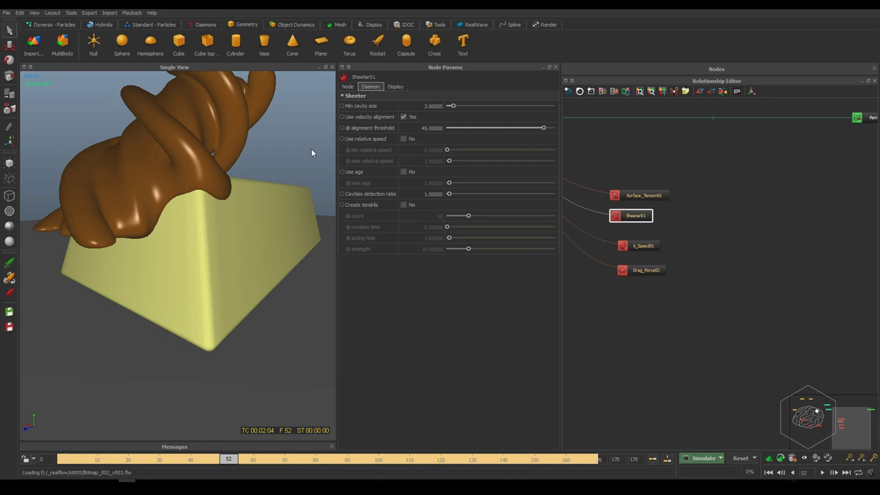
{"action": "left_click_drag", "start_coordinate": [194, 171], "coordinate": [195, 234], "text": "alt"}
{"action": "left_click_drag", "start_coordinate": [233, 459], "coordinate": [377, 466]}
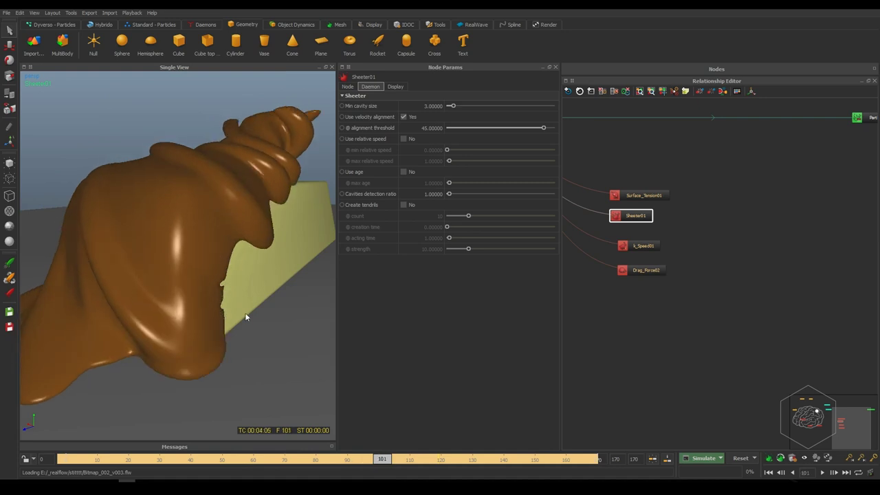
Check the parameters of k_Speed01 and Drag_Force02, then examine both keys of k_Speed01's Max speed curve at frame 109
{"action": "left_click", "coordinate": [629, 246]}
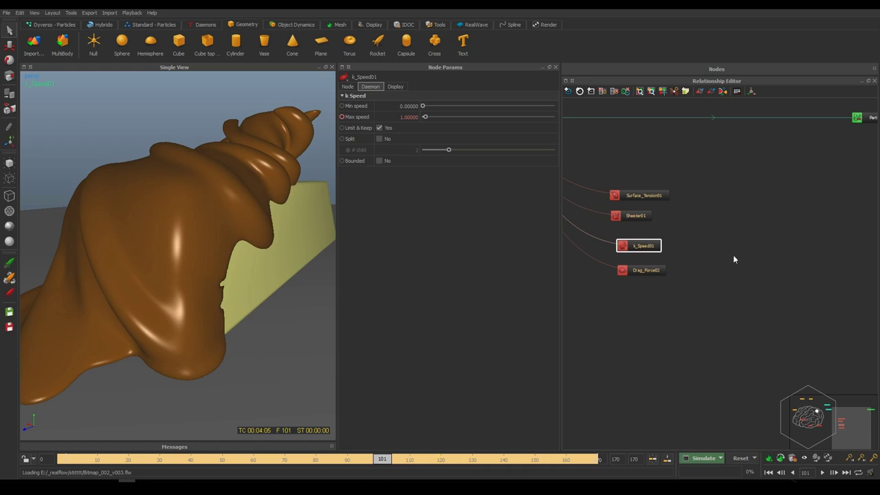
{"action": "left_click_drag", "start_coordinate": [748, 284], "coordinate": [581, 255]}
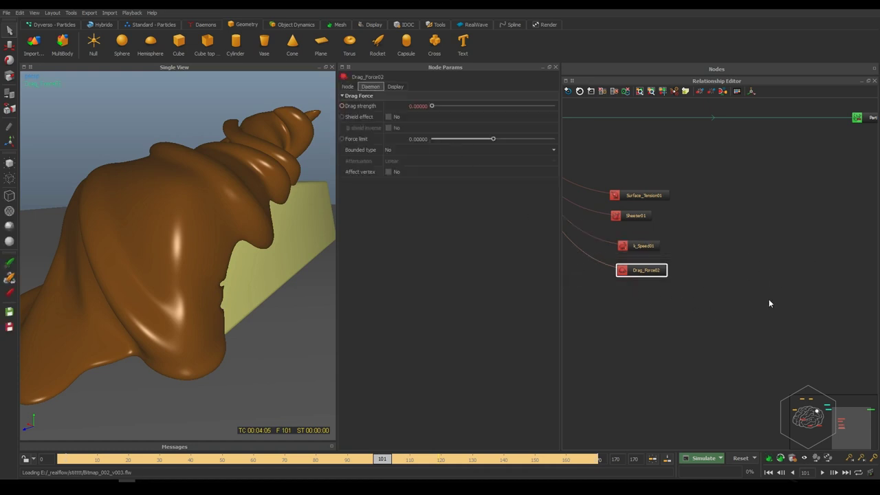
{"action": "left_click", "coordinate": [638, 246]}
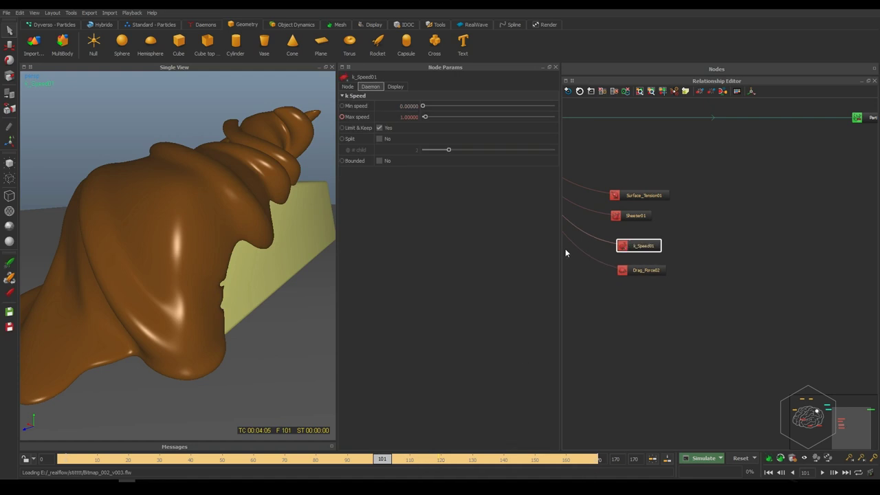
{"action": "right_click", "coordinate": [370, 119]}
{"action": "left_click", "coordinate": [572, 143]}
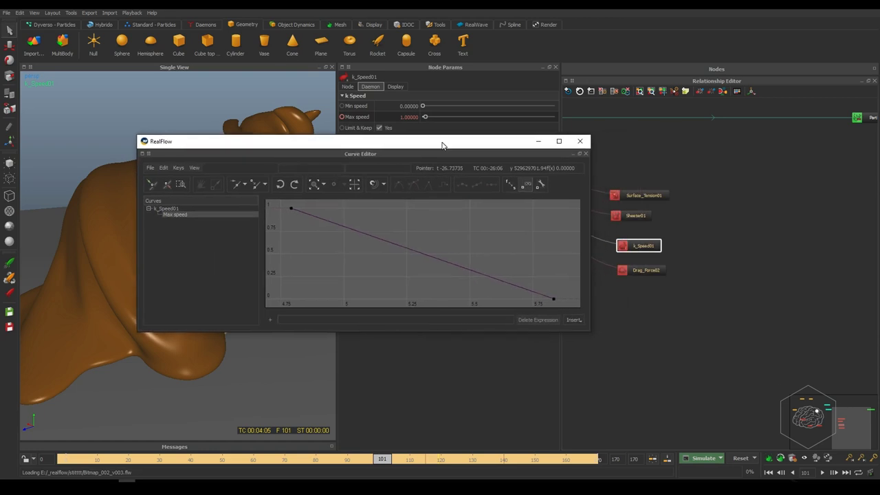
{"action": "left_click", "coordinate": [409, 461]}
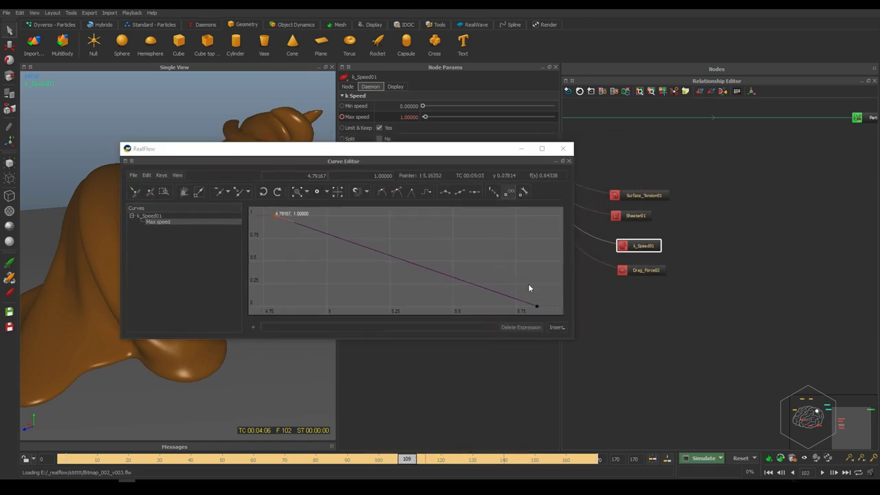
{"action": "left_click", "coordinate": [537, 306]}
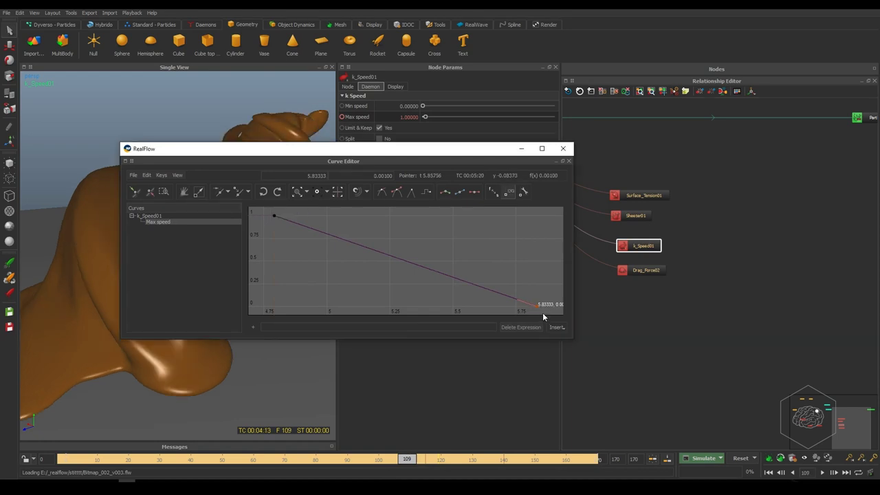
{"action": "left_click", "coordinate": [563, 149]}
Check the Drag_Force02 daemon's parameters and the curve options of its animated Drag strength at frame 116
{"action": "left_click", "coordinate": [641, 270]}
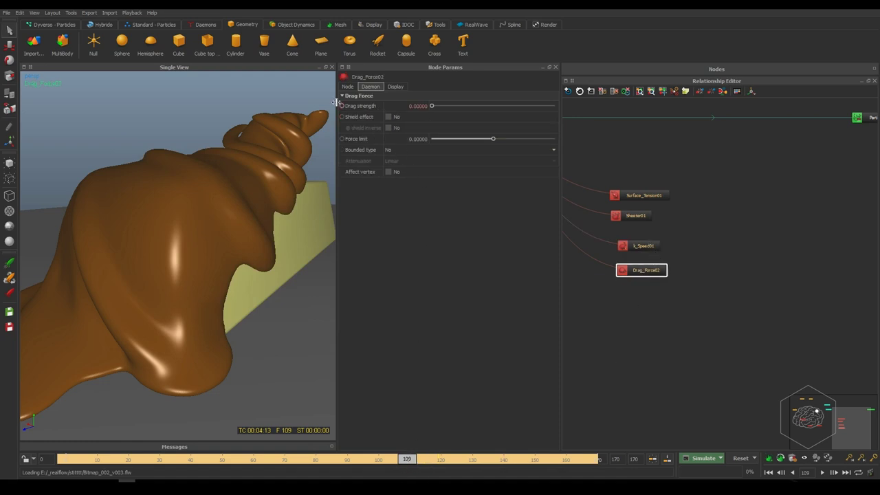
{"action": "left_click", "coordinate": [411, 459]}
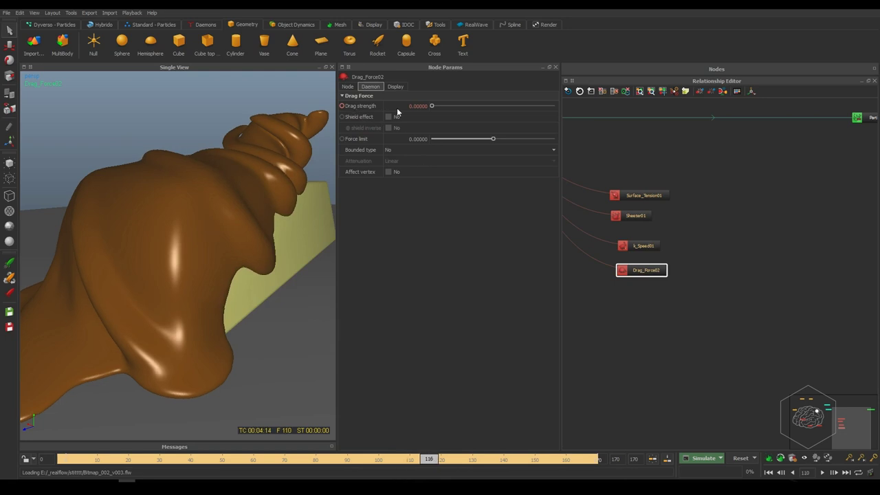
{"action": "right_click", "coordinate": [698, 233]}
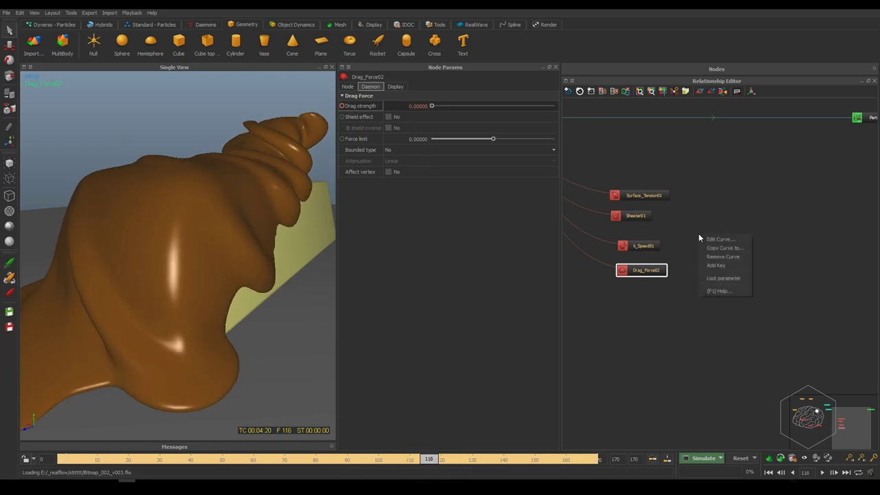
Select the Sheeter01, k_Speed01 and Drag_Force02 daemons together and examine the fluid mesh up to frame 129
{"action": "left_click_drag", "start_coordinate": [706, 206], "coordinate": [642, 301]}
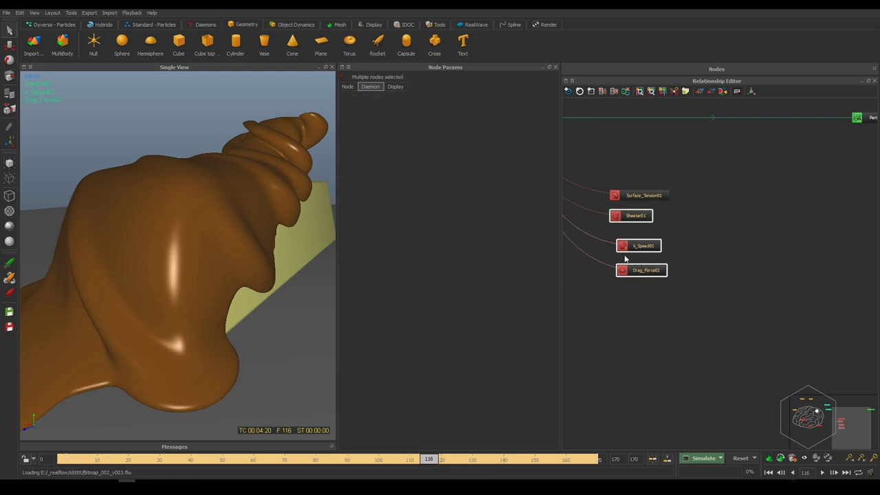
{"action": "left_click_drag", "start_coordinate": [293, 160], "coordinate": [241, 226], "text": "alt"}
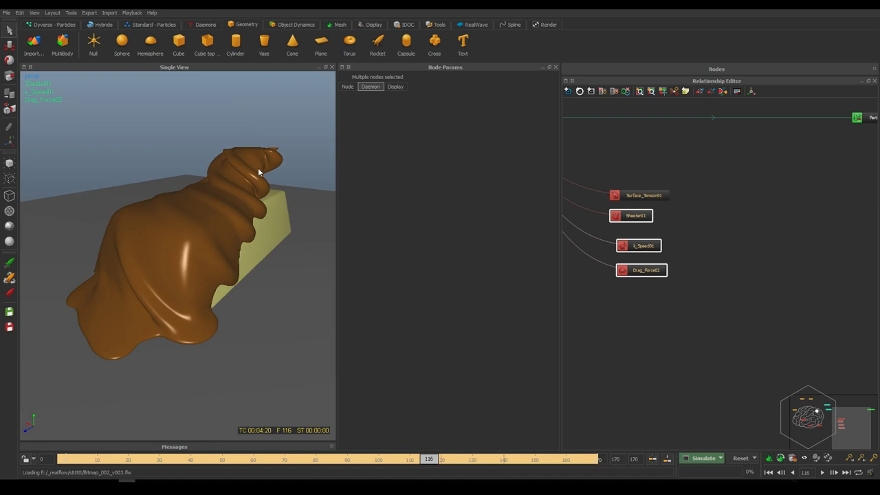
{"action": "left_click_drag", "start_coordinate": [439, 462], "coordinate": [470, 462]}
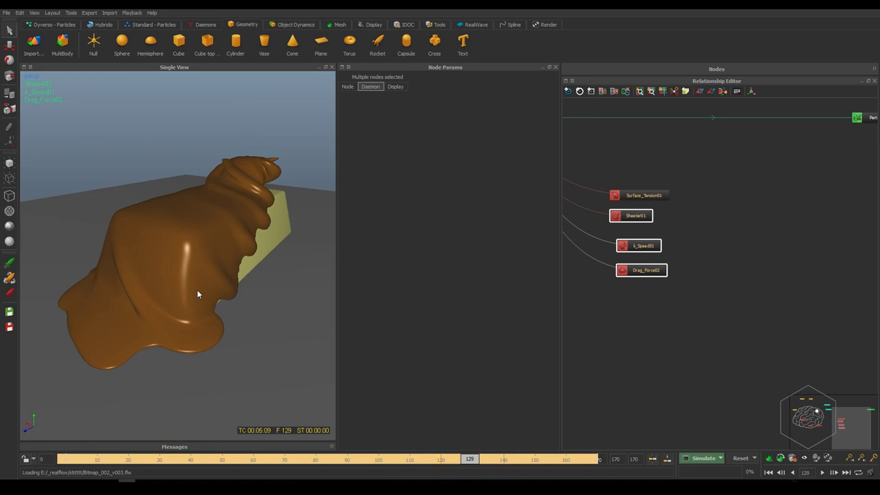
{"action": "left_click_drag", "start_coordinate": [197, 207], "coordinate": [172, 227], "text": "alt"}
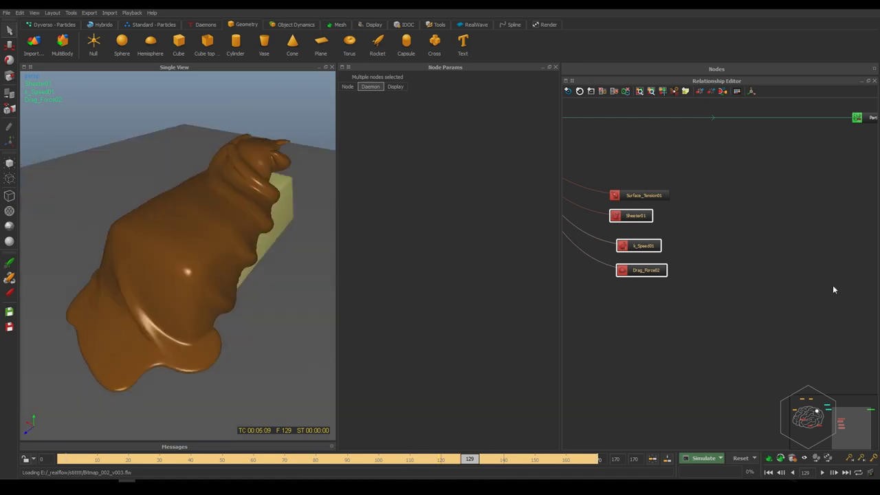
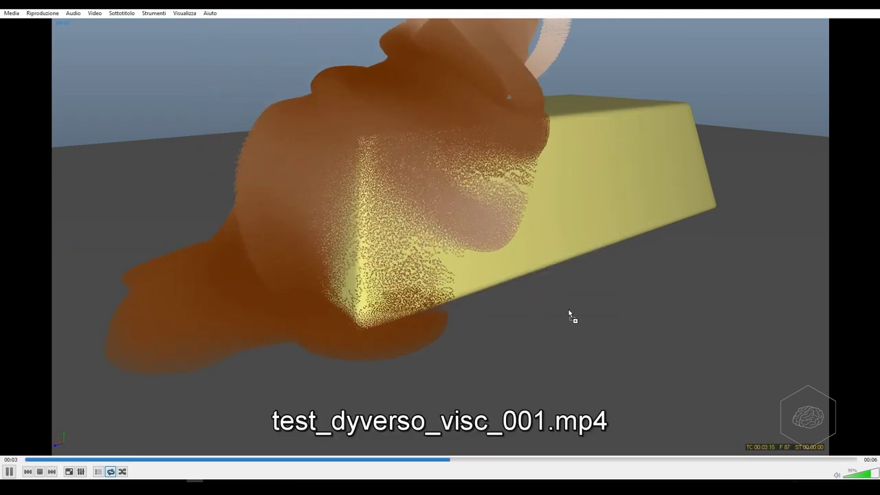
In the VLC player, skip from test_dyverso_visc_001.mp4 to test_mesh_dyverso_visc_001.mp4 and examine the pour at about 4 and 6 seconds
{"action": "key", "text": "n"}
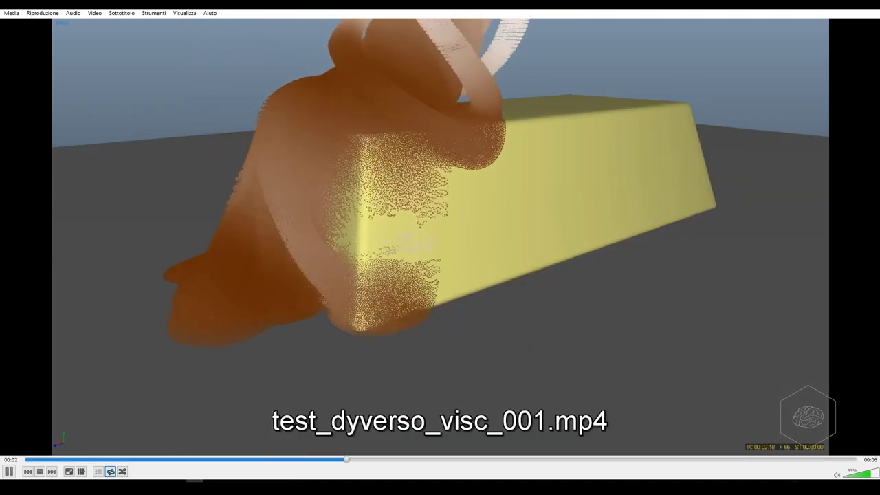
{"action": "key", "text": "n"}
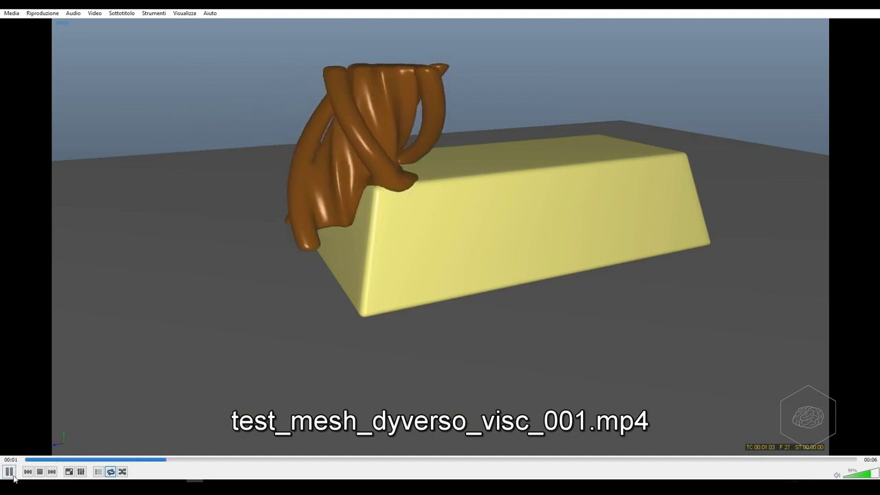
{"action": "key", "text": "space"}
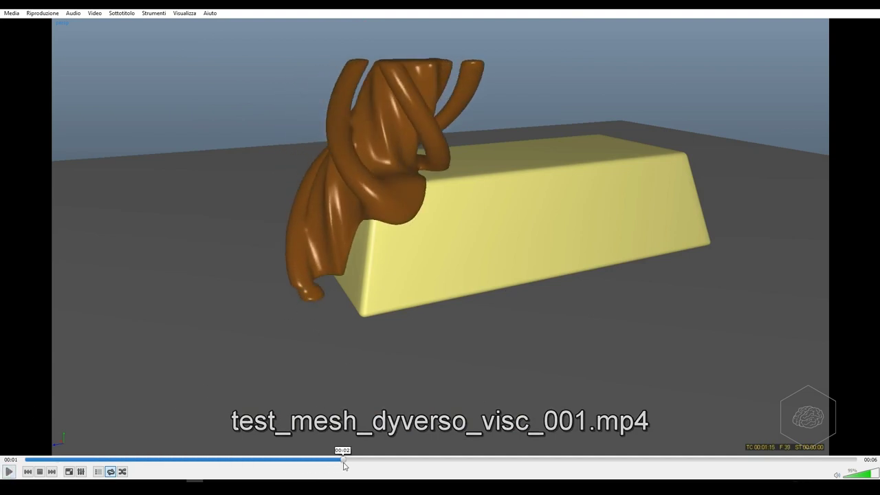
{"action": "left_click_drag", "start_coordinate": [339, 458], "coordinate": [614, 469]}
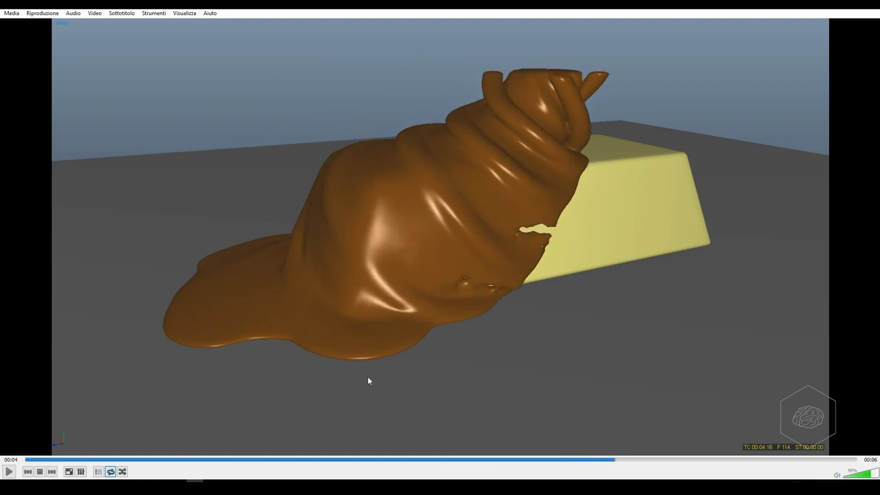
{"action": "left_click_drag", "start_coordinate": [784, 459], "coordinate": [797, 460]}
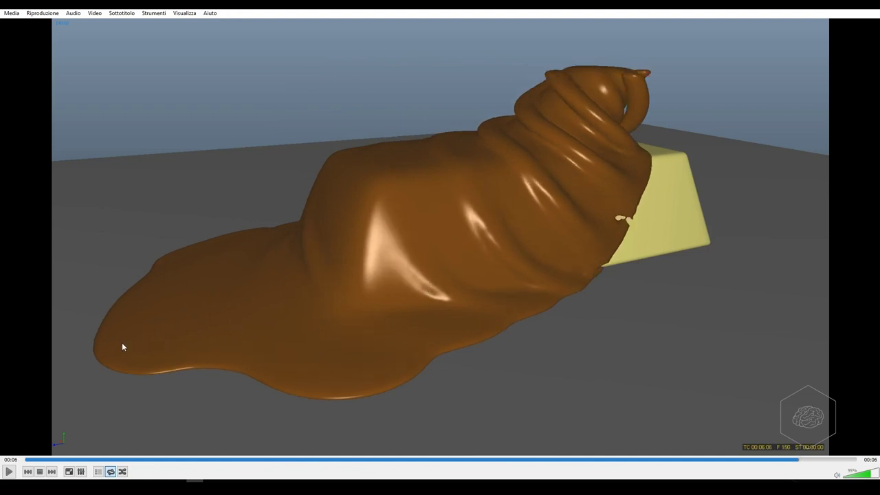
{"action": "key", "text": "space"}
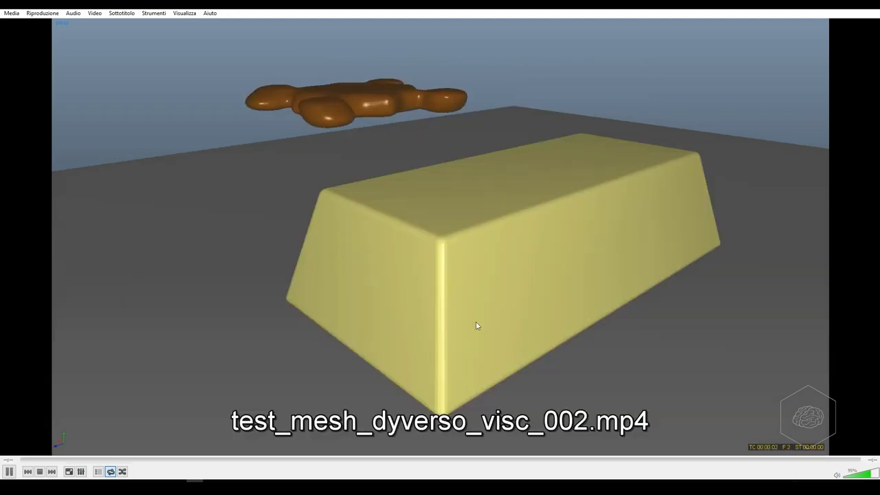
Play through test_mesh_dyverso_visc_002.mp4, pausing at about 1 and 4 seconds to examine the thicker fluid on the block
{"action": "left_click", "coordinate": [8, 473]}
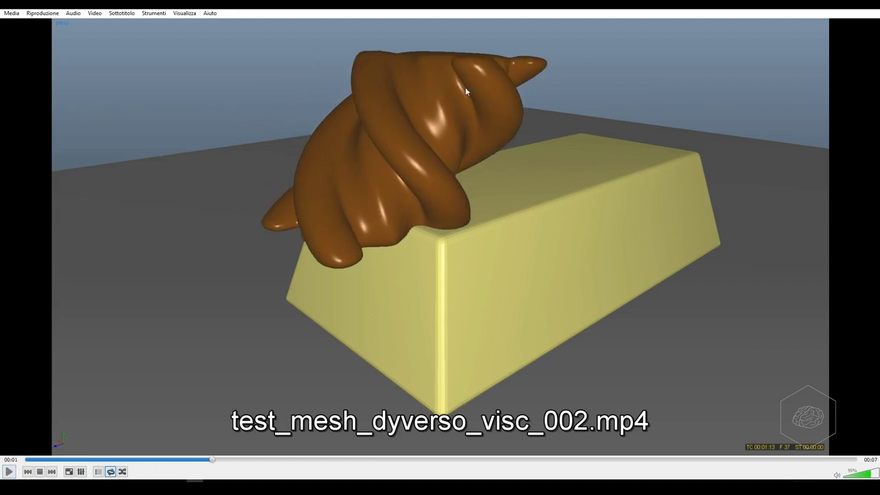
{"action": "left_click", "coordinate": [9, 475]}
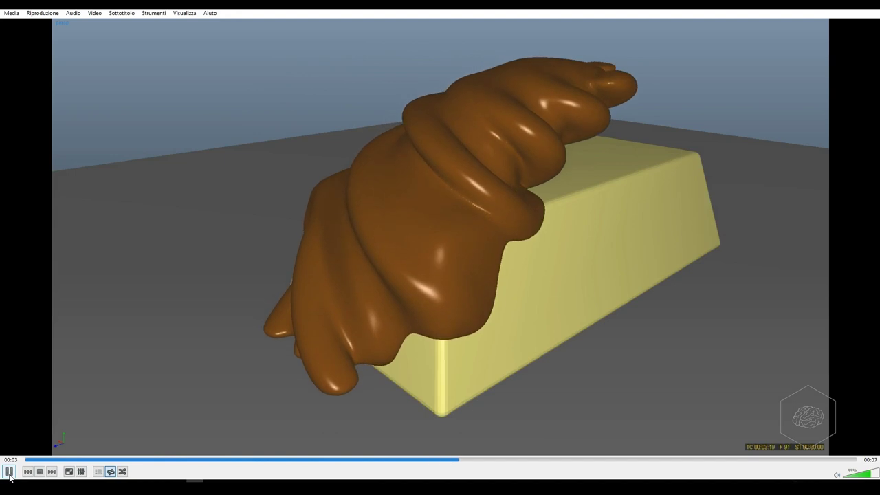
{"action": "left_click", "coordinate": [9, 473]}
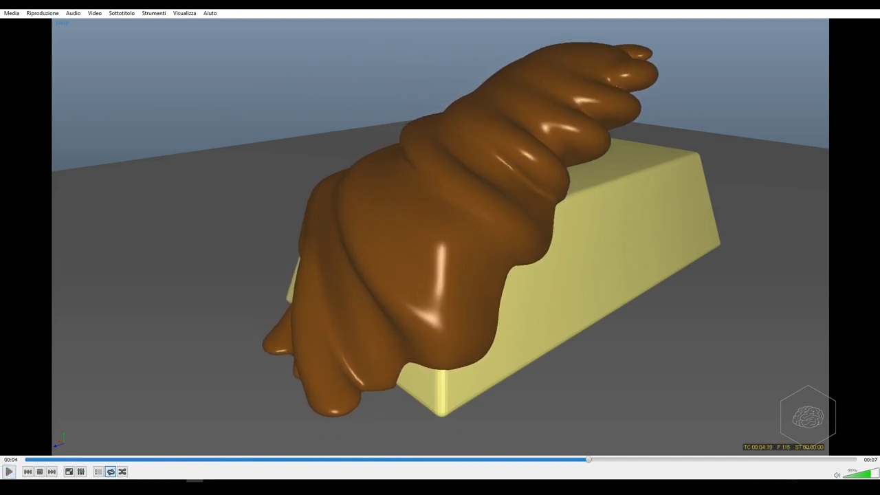
{"action": "left_click", "coordinate": [8, 473]}
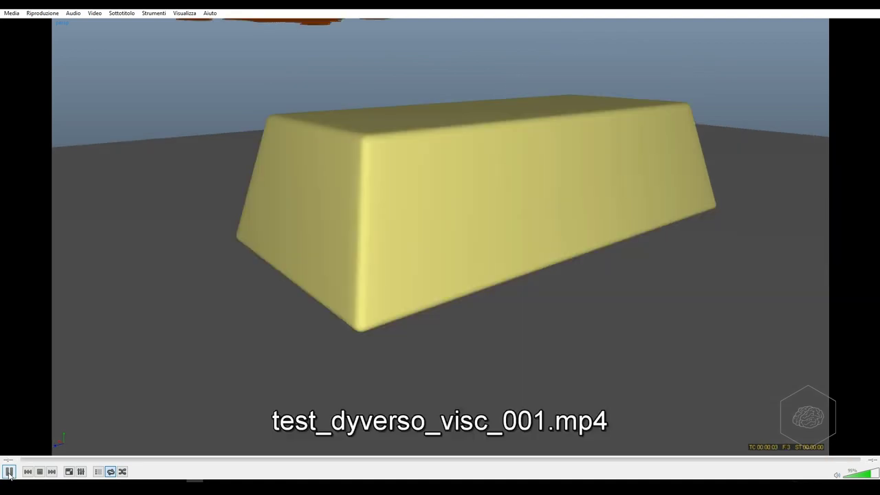
Skip ahead to test_mesh_dyverso_visc_003.mp4 and play it with pauses to examine how the fluid covers the block
{"action": "left_click", "coordinate": [9, 473]}
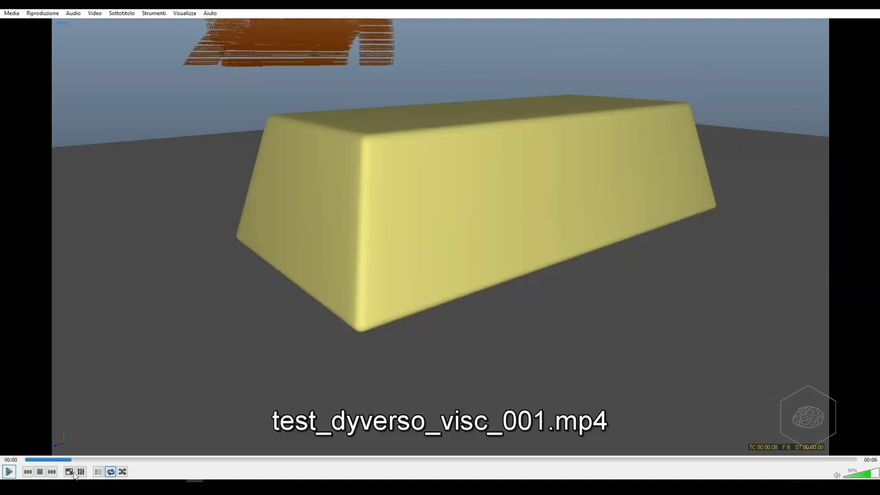
{"action": "key", "text": "n"}
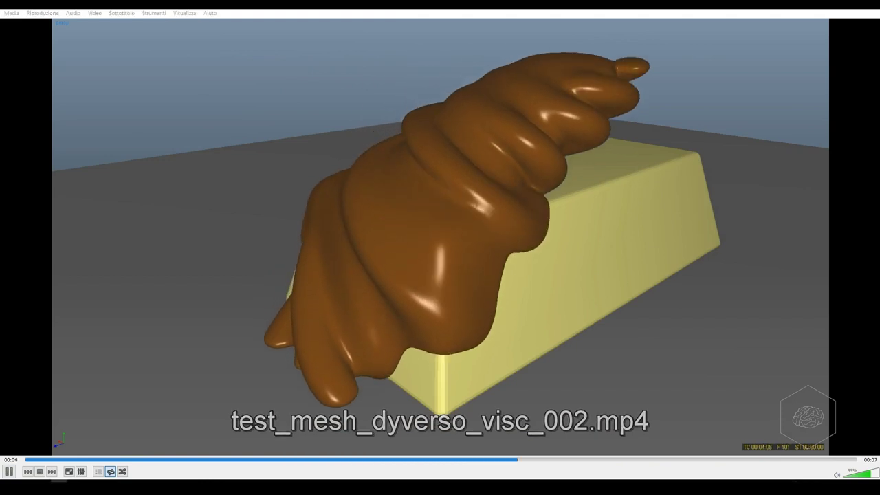
{"action": "key", "text": "n"}
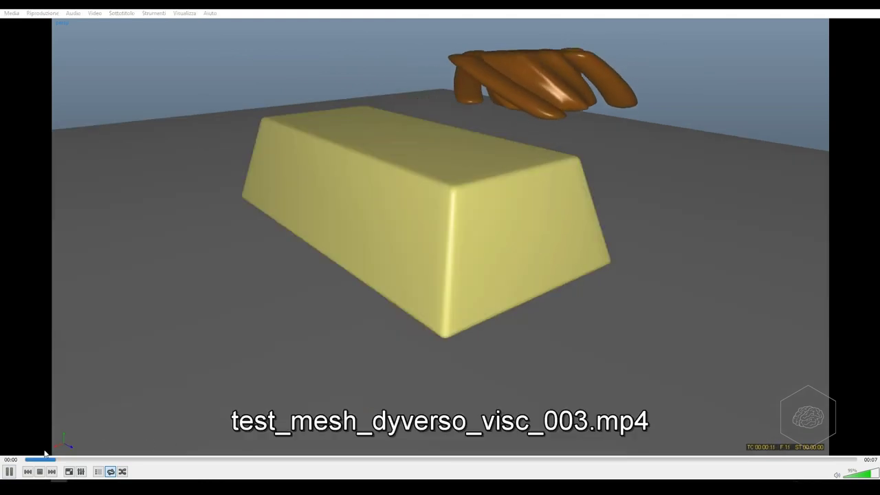
{"action": "left_click", "coordinate": [10, 472]}
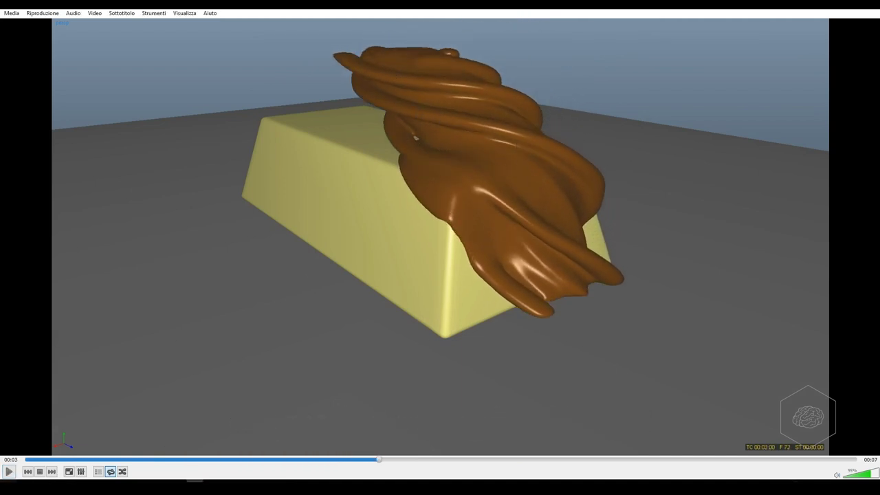
{"action": "left_click", "coordinate": [9, 471]}
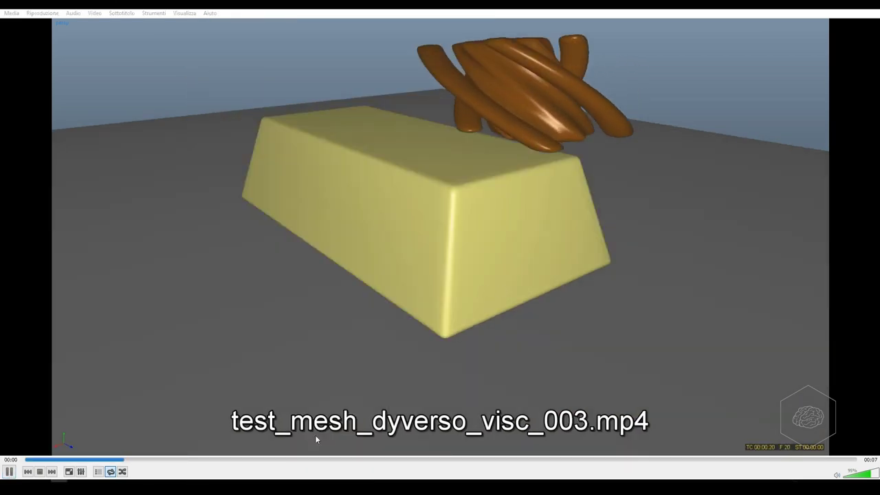
{"action": "left_click", "coordinate": [11, 472]}
{"action": "left_click", "coordinate": [11, 472]}
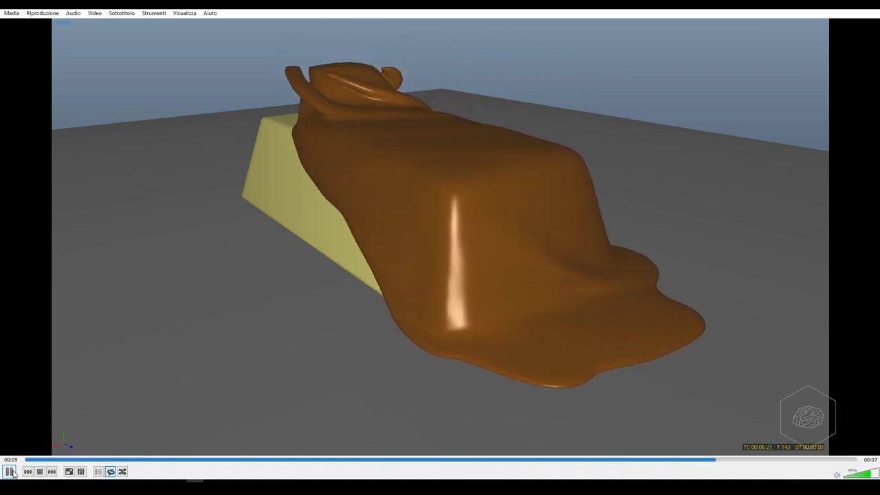
{"action": "left_click", "coordinate": [11, 472]}
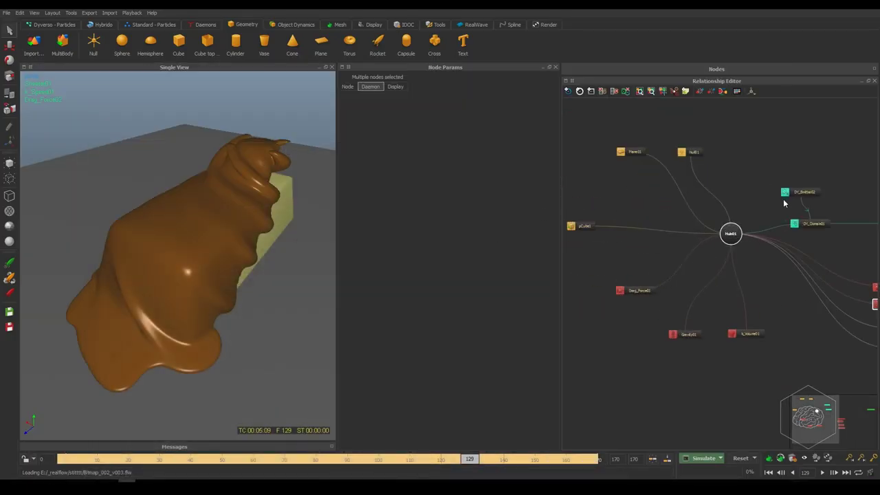
Back in RealFlow, move the DY_Emitter02 node farther above DY_Domain01 and check the parameters of DY_Emitter02 and Null01
{"action": "left_click_drag", "start_coordinate": [675, 215], "coordinate": [682, 170]}
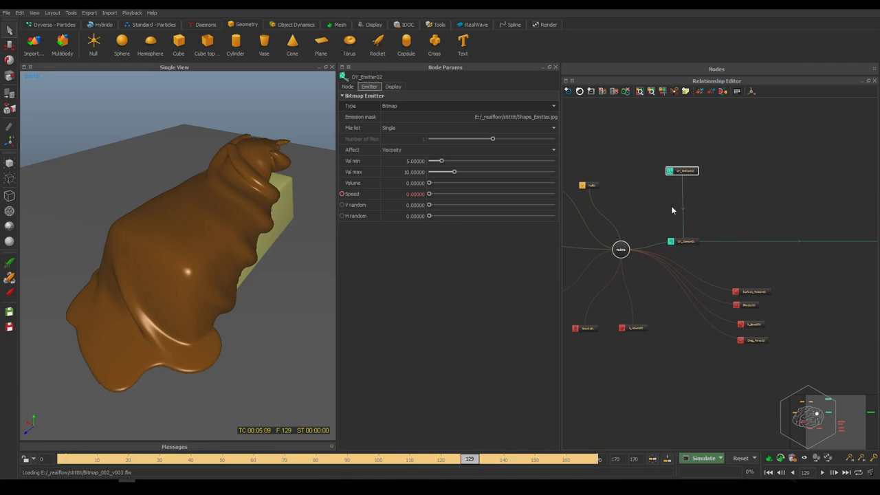
{"action": "left_click_drag", "start_coordinate": [739, 130], "coordinate": [662, 171]}
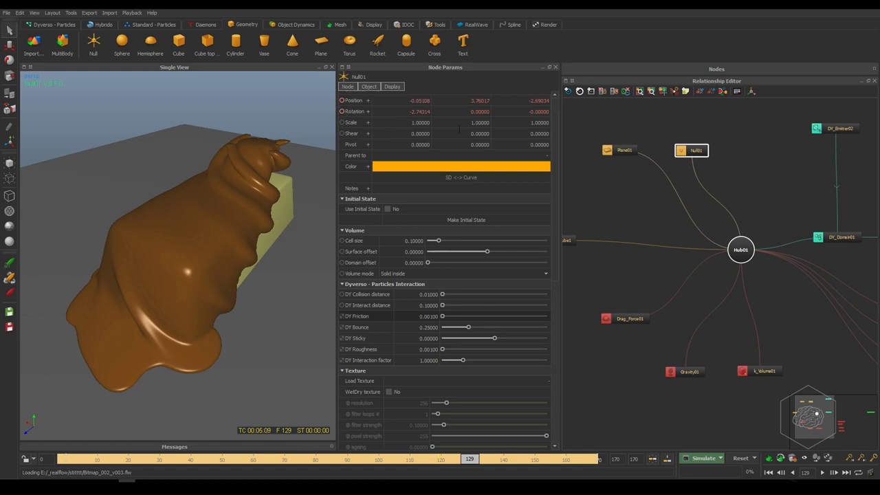
Switch off Build on the ParticleMesh_VDB01 node and show its display parameters
{"action": "middle_click_drag", "start_coordinate": [779, 163], "coordinate": [689, 214]}
{"action": "left_click", "coordinate": [744, 183]}
{"action": "left_click", "coordinate": [376, 106]}
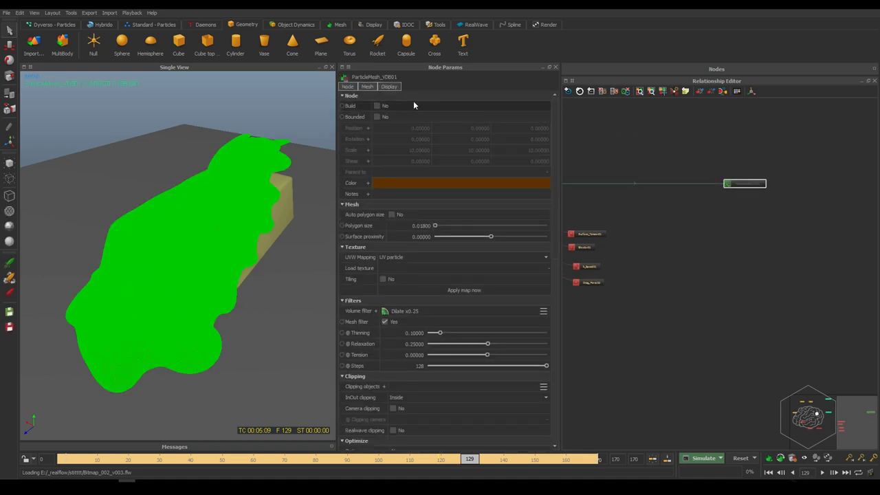
{"action": "left_click", "coordinate": [386, 87]}
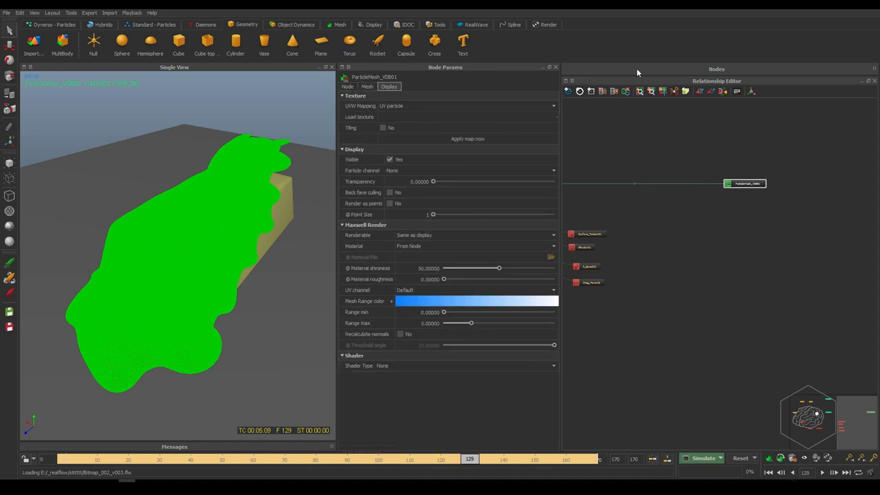
Hide ParticleMesh_VDB01 in the viewport so only the block and plane are shown
{"action": "left_click", "coordinate": [666, 67]}
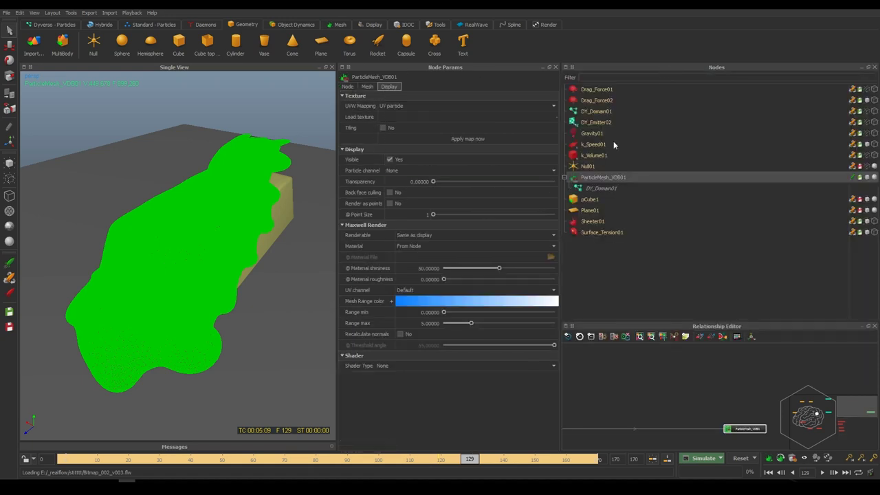
{"action": "left_click", "coordinate": [869, 177]}
{"action": "left_click", "coordinate": [682, 68]}
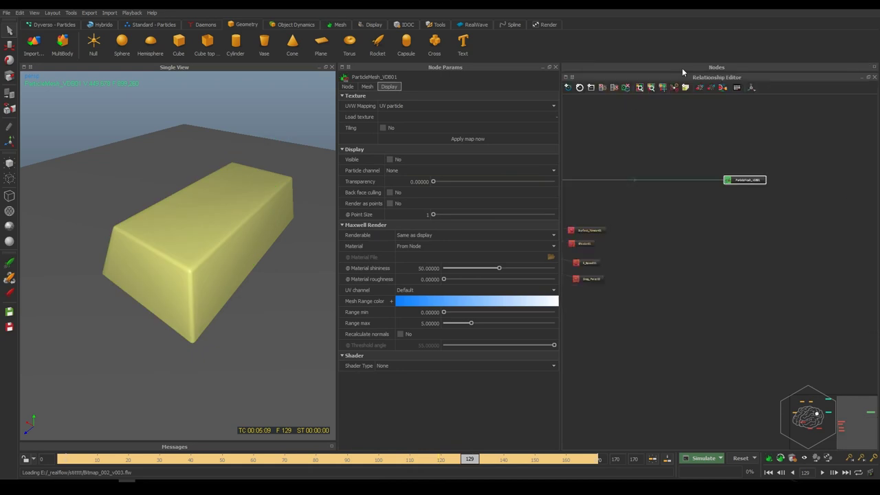
Select DY_Domain01 and DY_Emitter02 together and turn on their viewport display, with the domain as a bounding box
{"action": "left_click", "coordinate": [699, 227]}
{"action": "left_click_drag", "start_coordinate": [779, 197], "coordinate": [695, 246]}
{"action": "left_click_drag", "start_coordinate": [744, 190], "coordinate": [712, 291]}
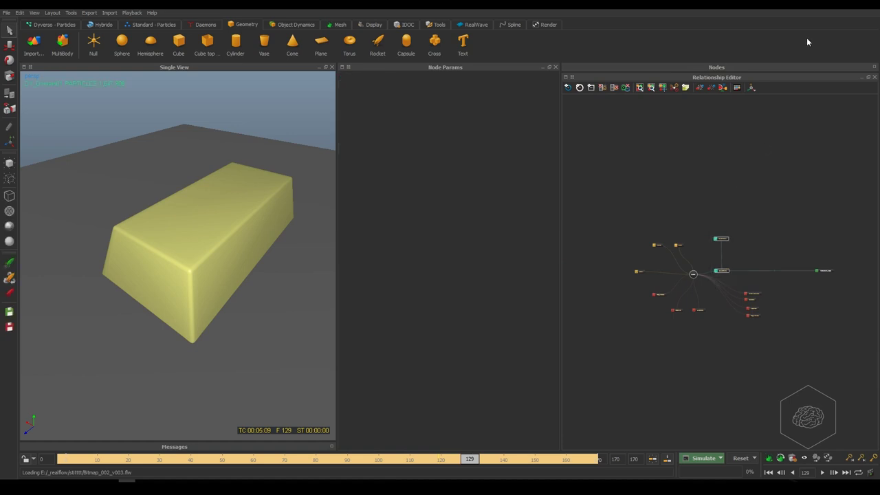
{"action": "left_click", "coordinate": [704, 68]}
{"action": "left_click", "coordinate": [866, 111]}
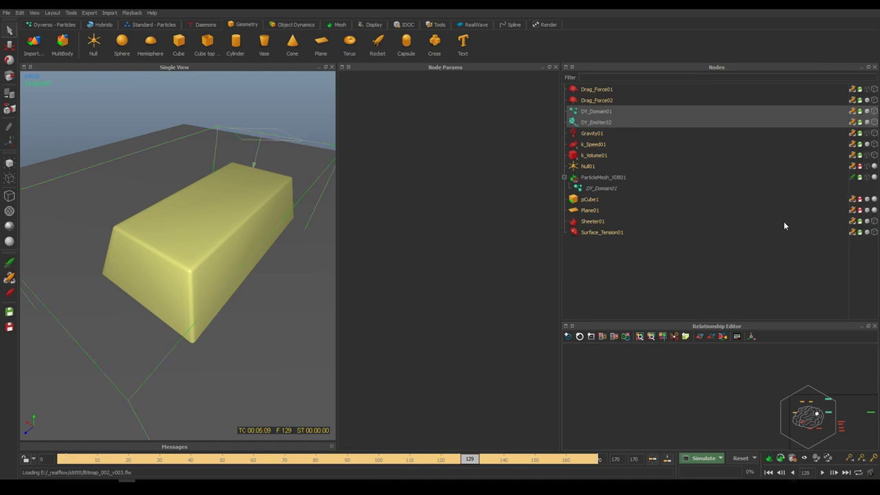
Check the Sheeter01 daemon's parameters, enlarge the Relationship Editor, and look at DY_Emitter02's settings and placement above the block
{"action": "left_click", "coordinate": [695, 222]}
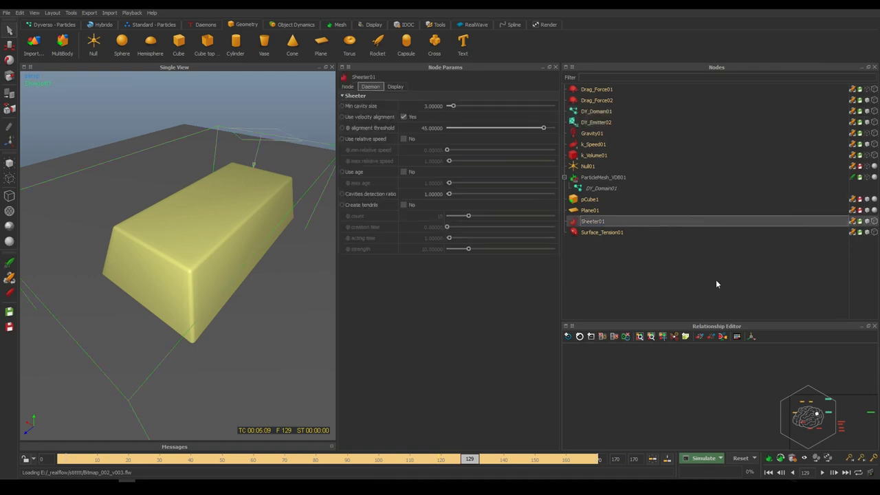
{"action": "left_click_drag", "start_coordinate": [706, 226], "coordinate": [698, 323]}
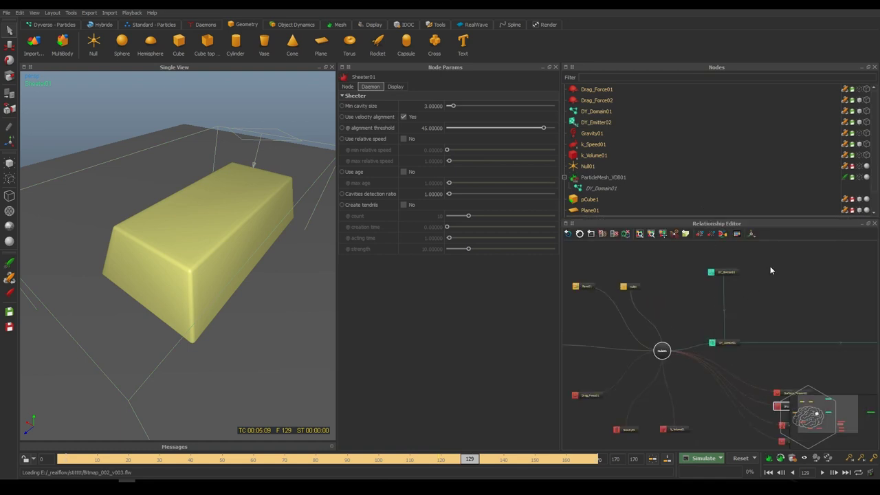
{"action": "left_click", "coordinate": [712, 272]}
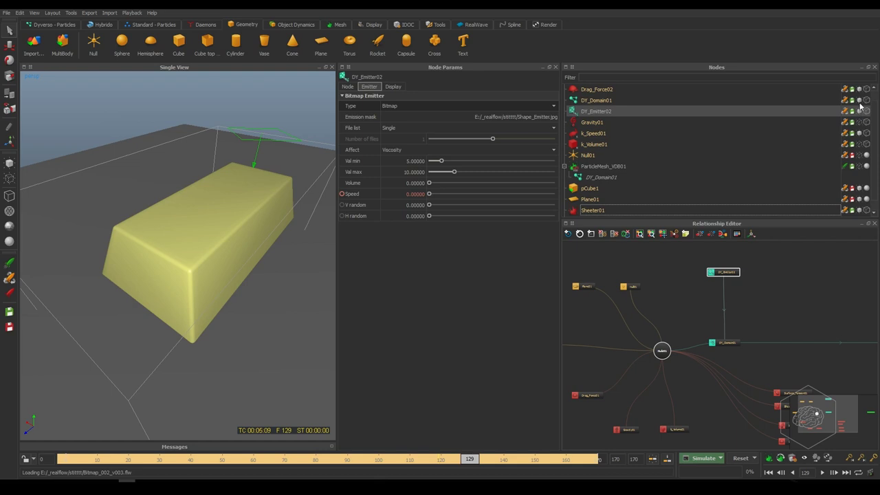
{"action": "left_click_drag", "start_coordinate": [268, 139], "coordinate": [233, 119], "text": "alt"}
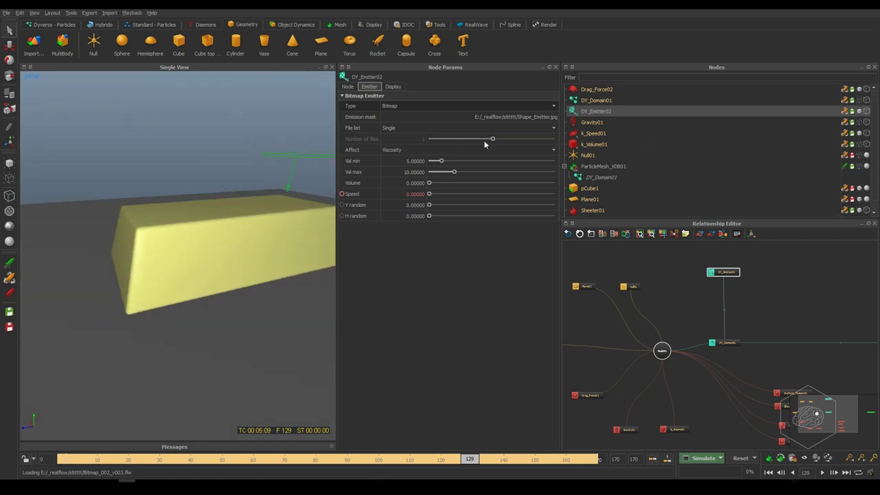
Display Null01 in the viewport and move the timeline to frame 21 to follow its motion over the block
{"action": "left_click", "coordinate": [668, 154]}
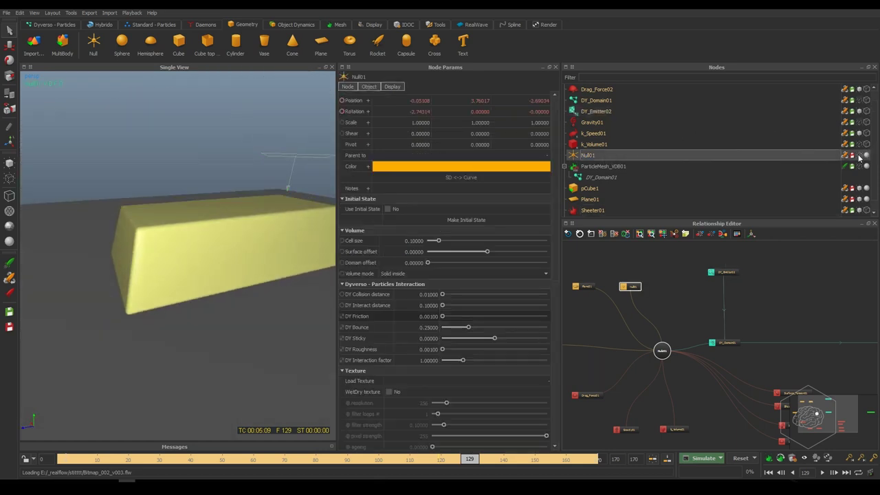
{"action": "left_click_drag", "start_coordinate": [222, 148], "coordinate": [241, 196], "text": "alt"}
{"action": "left_click_drag", "start_coordinate": [279, 158], "coordinate": [299, 152]}
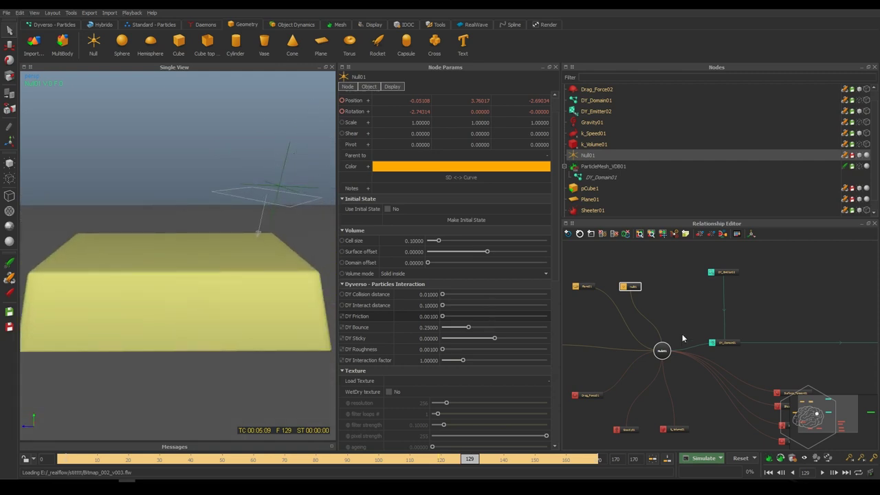
{"action": "left_click_drag", "start_coordinate": [103, 460], "coordinate": [133, 460]}
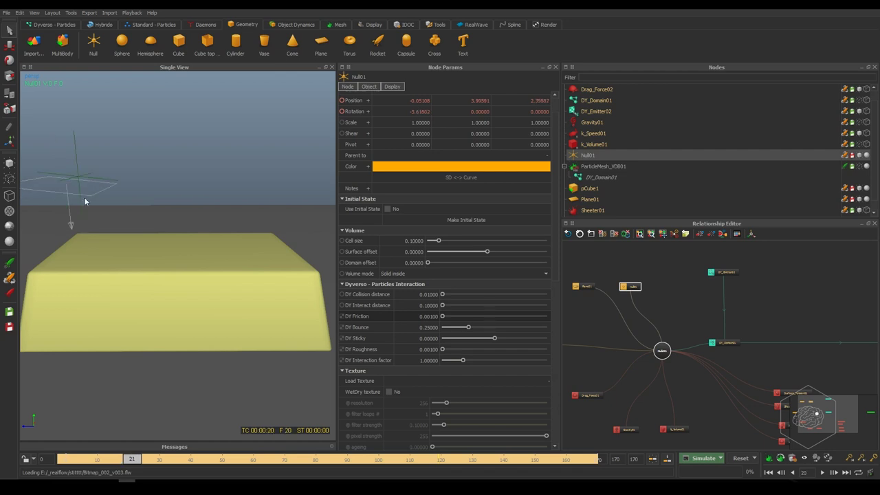
{"action": "left_click_drag", "start_coordinate": [124, 219], "coordinate": [121, 173], "text": "alt"}
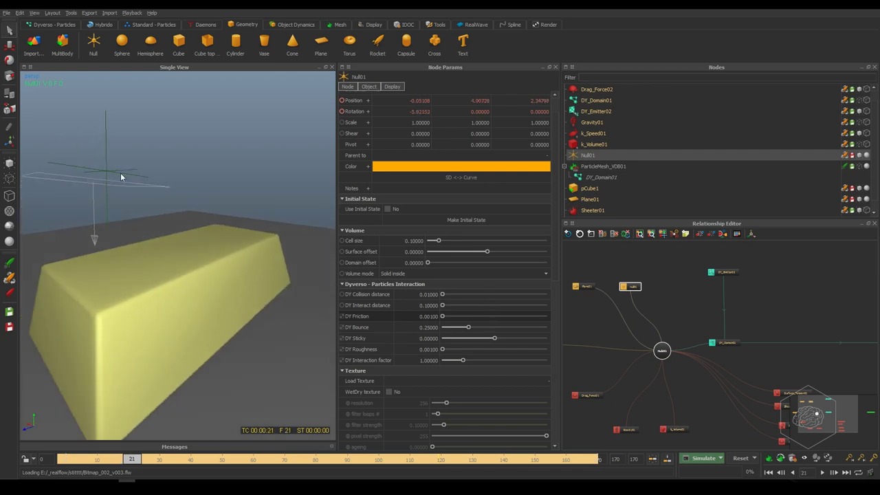
Select DY_Emitter02 and scrub to frame 49 to examine how the emitter travels above the block
{"action": "left_click", "coordinate": [87, 181]}
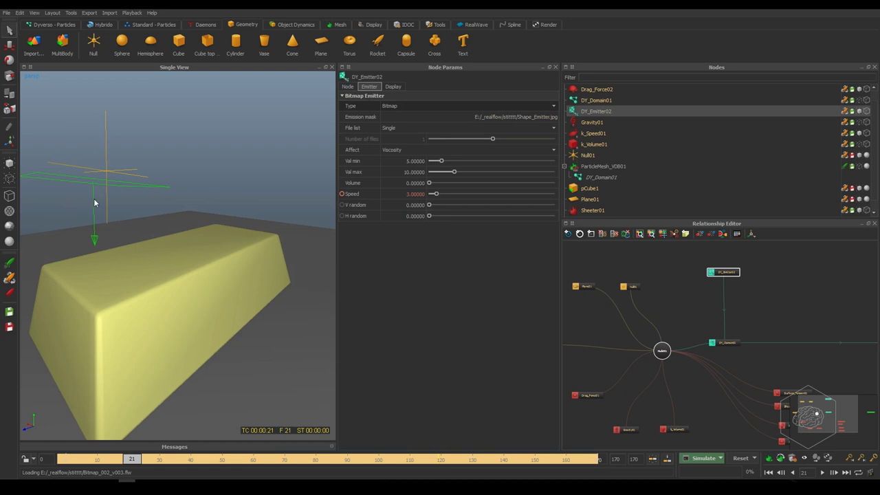
{"action": "scroll", "coordinate": [103, 200], "scroll_direction": "down", "scroll_amount": 3}
{"action": "left_click_drag", "start_coordinate": [103, 200], "coordinate": [127, 239], "text": "alt"}
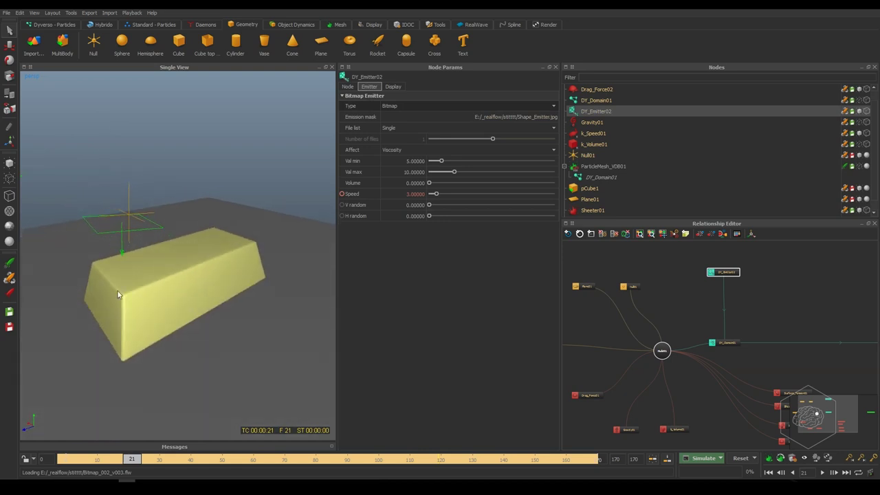
{"action": "left_click_drag", "start_coordinate": [144, 464], "coordinate": [205, 466]}
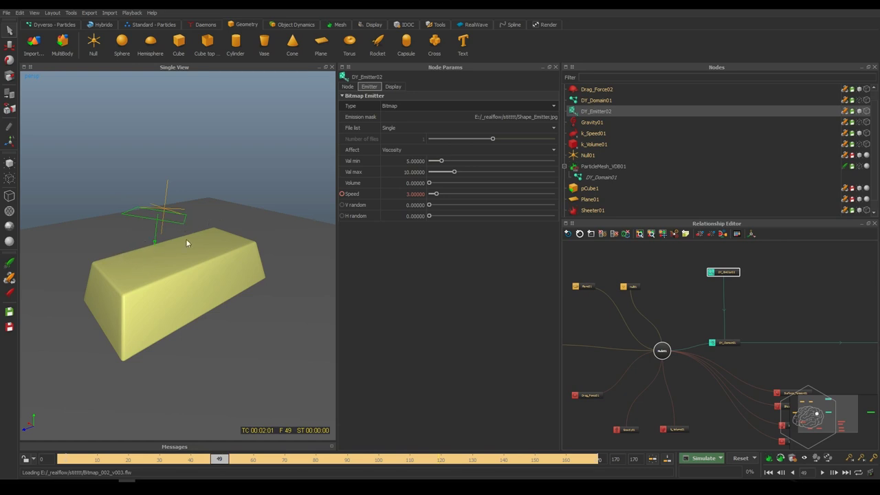
Review the daemon parameters of Gravity01, k_Speed01, k_Volume01 and Drag_Force02
{"action": "left_click", "coordinate": [605, 123]}
{"action": "left_click", "coordinate": [601, 135]}
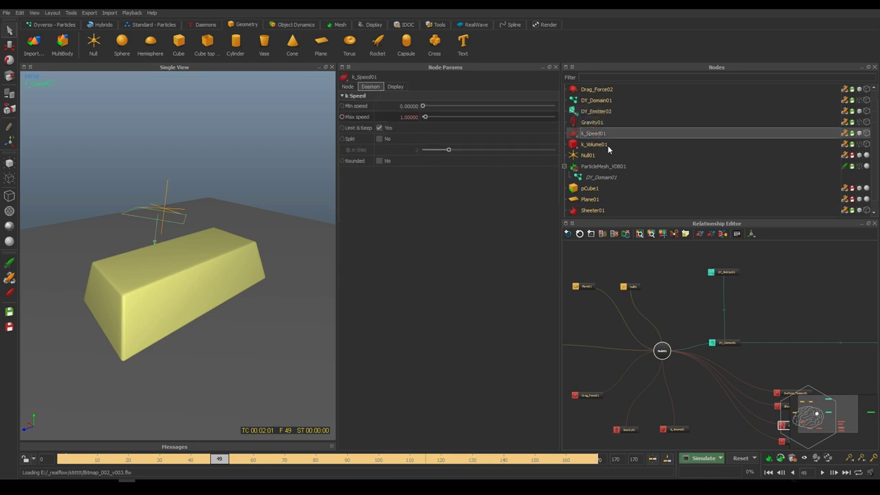
{"action": "left_click", "coordinate": [605, 146]}
{"action": "left_click", "coordinate": [591, 91]}
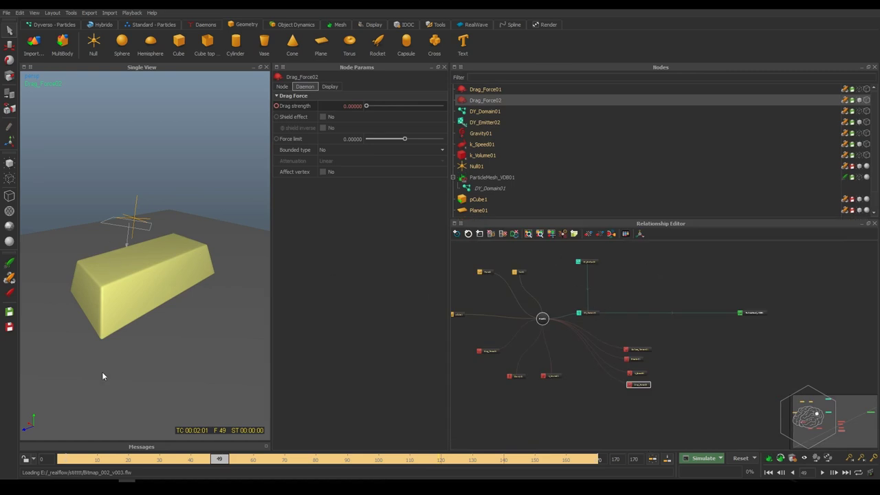
Check the DY_Emitter02 parameters and the particle and display parameters of DY_Domain01
{"action": "left_click", "coordinate": [503, 122]}
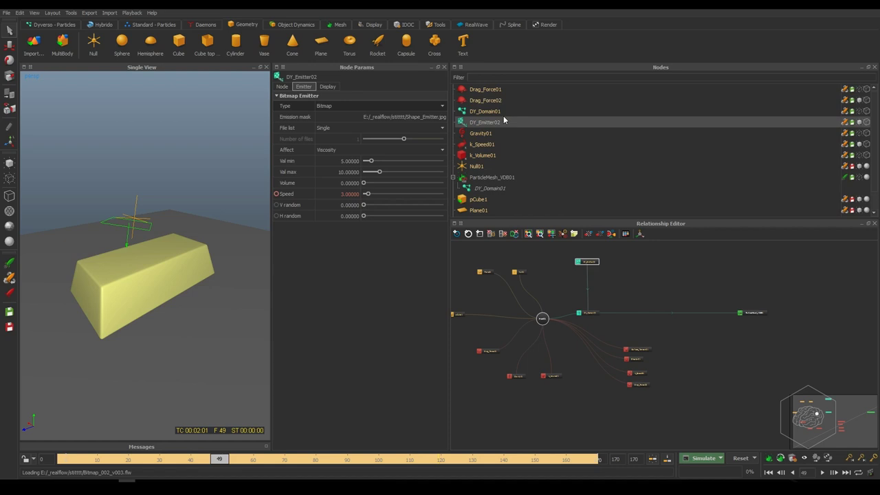
{"action": "left_click", "coordinate": [327, 87]}
{"action": "left_click_drag", "start_coordinate": [638, 298], "coordinate": [569, 323]}
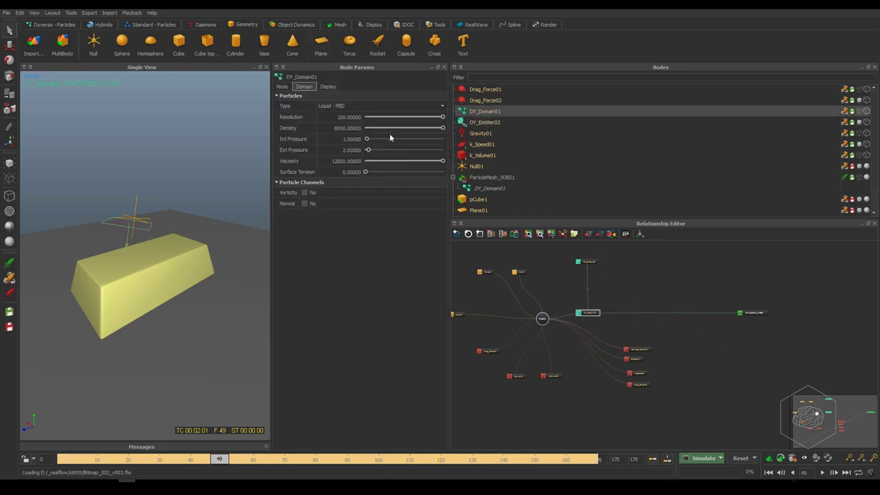
{"action": "left_click", "coordinate": [328, 87]}
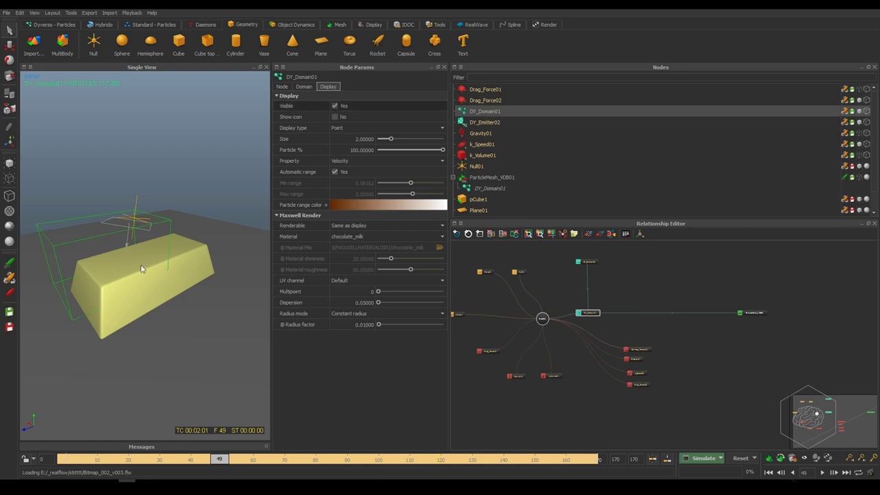
Show DY_Domain01's particles in full, inspect them up close at frame 49, and scrub to frame 111
{"action": "left_click_drag", "start_coordinate": [192, 164], "coordinate": [198, 222], "text": "alt"}
{"action": "left_click_drag", "start_coordinate": [151, 201], "coordinate": [134, 124], "text": "alt"}
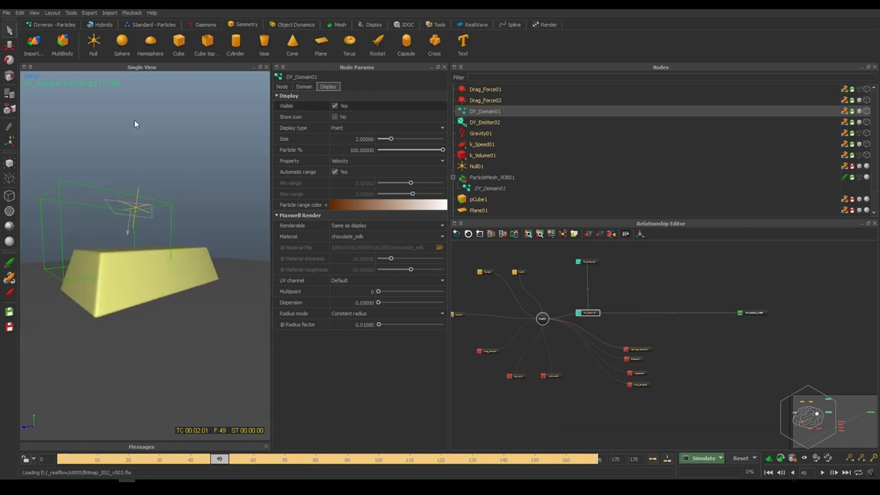
{"action": "left_click", "coordinate": [867, 113]}
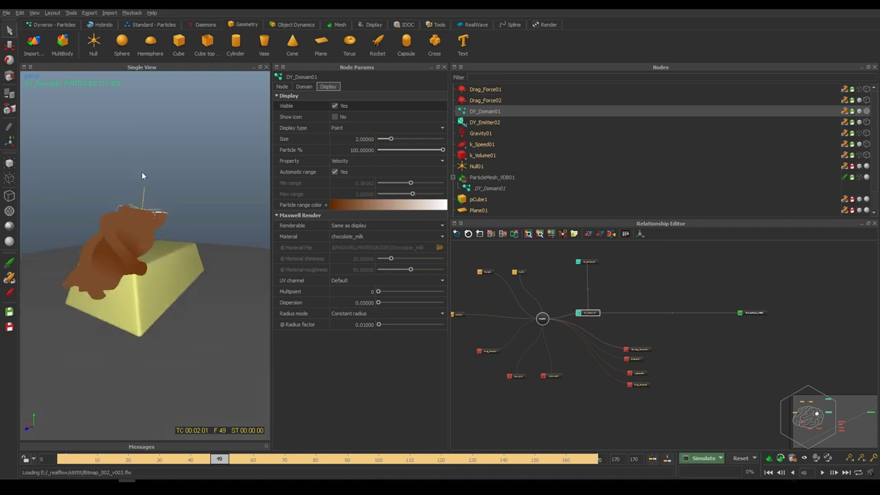
{"action": "scroll", "coordinate": [108, 254], "scroll_direction": "up", "scroll_amount": 6}
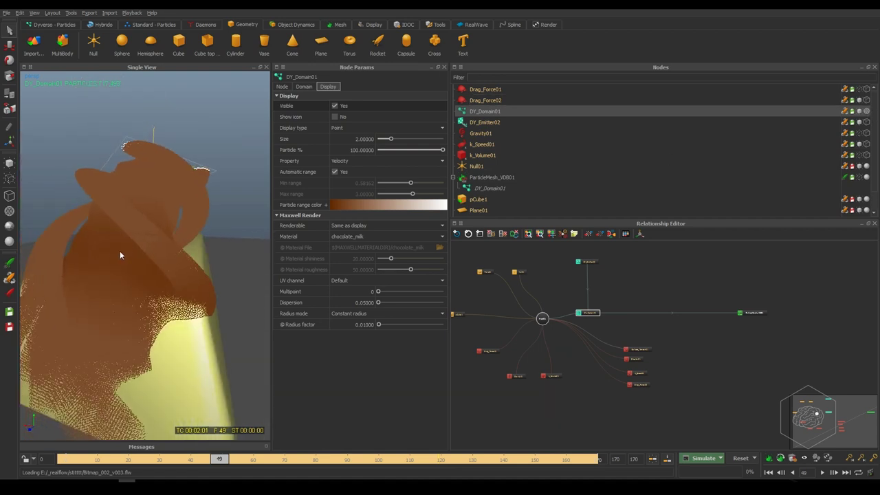
{"action": "scroll", "coordinate": [120, 253], "scroll_direction": "down", "scroll_amount": 5}
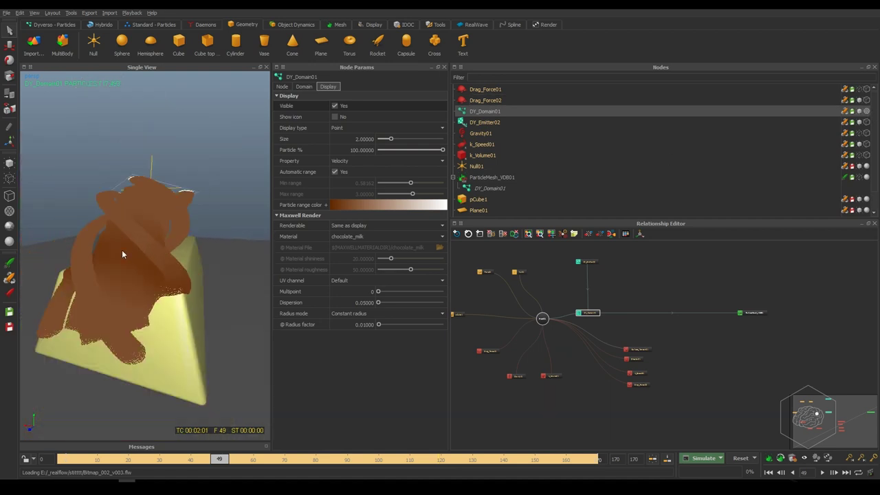
{"action": "left_click_drag", "start_coordinate": [230, 466], "coordinate": [417, 461]}
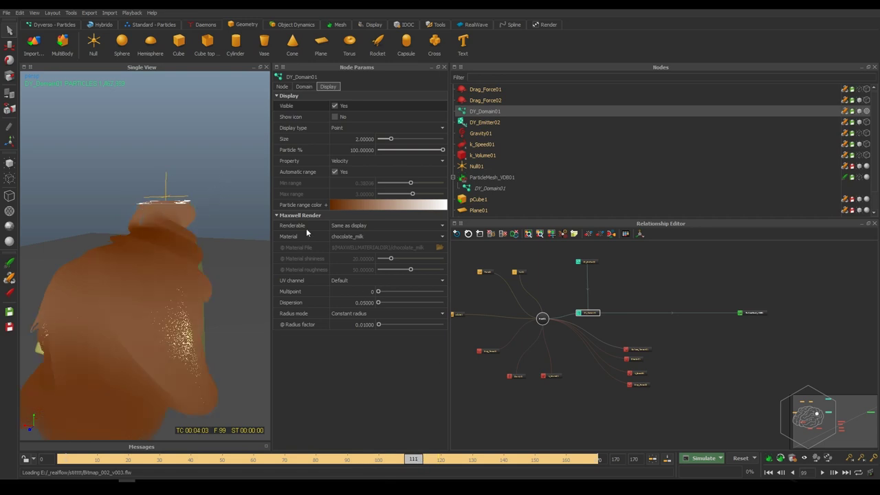
Review ParticleMesh_VDB01's mesh parameters and the field settings of its DY_Domain01 source
{"action": "left_click_drag", "start_coordinate": [799, 284], "coordinate": [733, 334]}
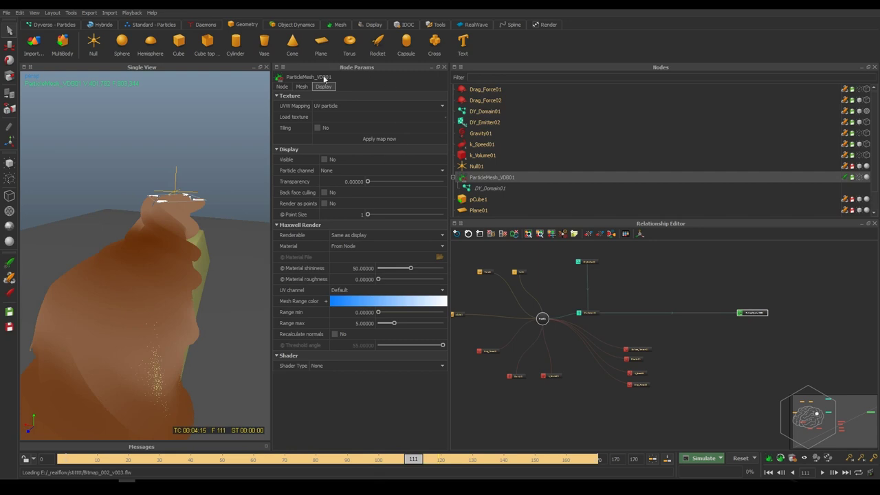
{"action": "left_click", "coordinate": [301, 87]}
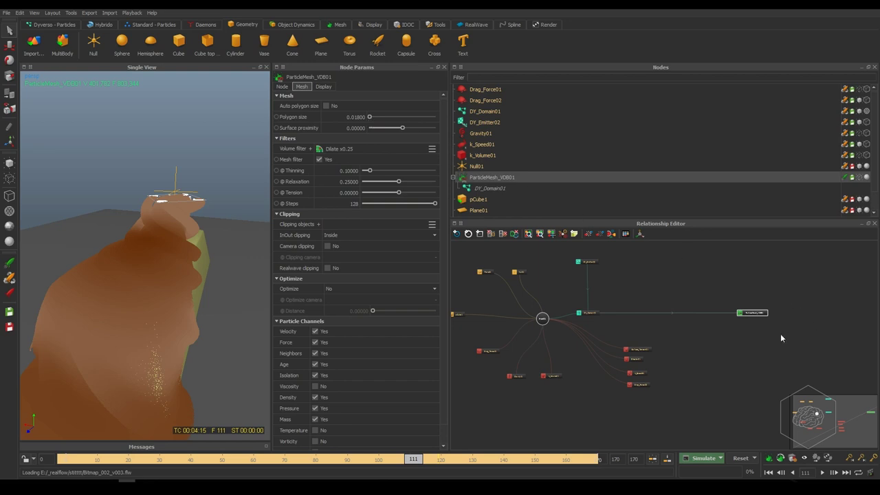
{"action": "left_click", "coordinate": [486, 188]}
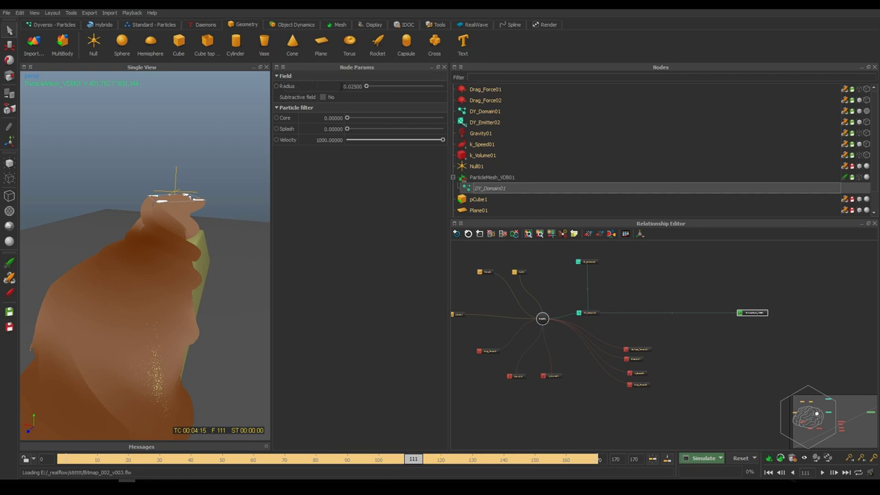
Open the settings of ParticleMesh_VDB01's Dilate volume filter and enter 128 as the mesh filter's Steps
{"action": "left_click", "coordinate": [498, 179]}
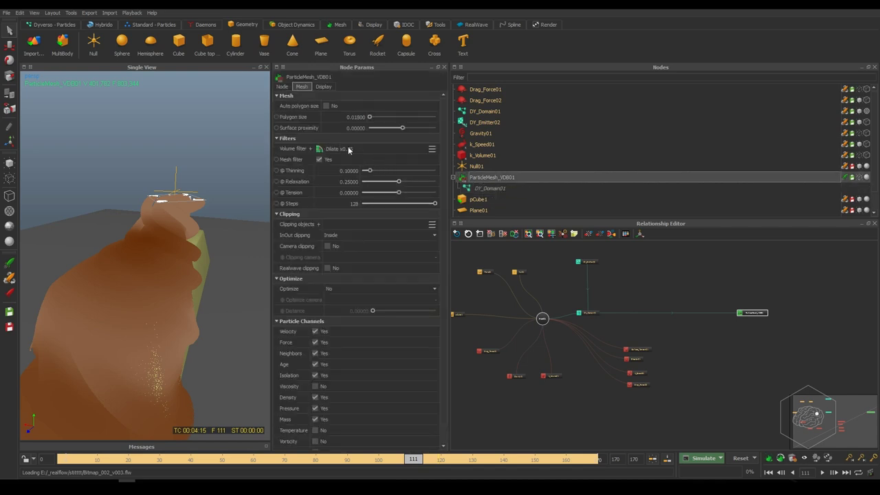
{"action": "left_click", "coordinate": [310, 149]}
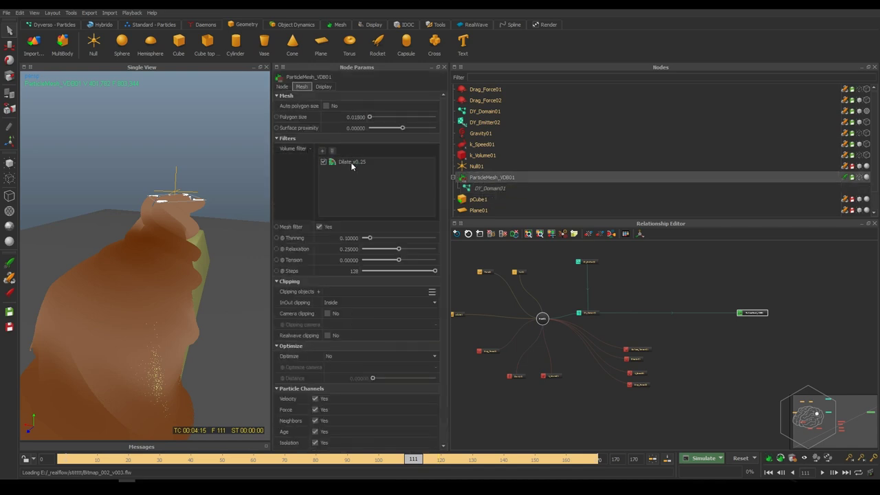
{"action": "left_click", "coordinate": [338, 163]}
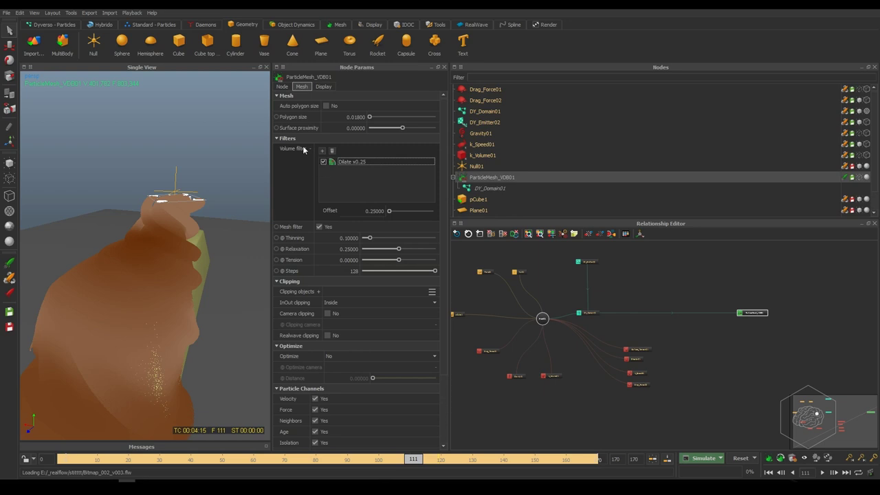
{"action": "scroll", "coordinate": [318, 224], "scroll_direction": "down", "scroll_amount": 2}
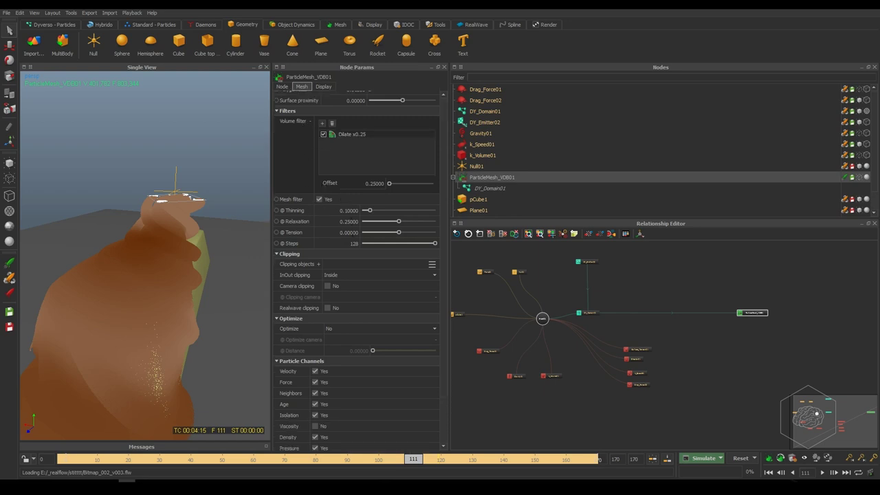
{"action": "left_click", "coordinate": [352, 244]}
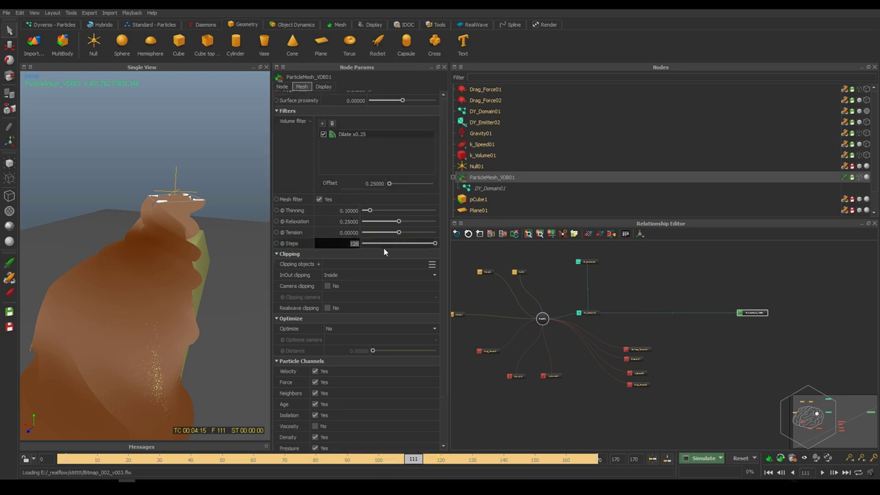
{"action": "type", "text": "128"}
Check DY_Emitter02's emitter settings and DY_Domain01's display and particle parameters, focusing on viscosity and resolution
{"action": "left_click_drag", "start_coordinate": [198, 214], "coordinate": [158, 237], "text": "alt"}
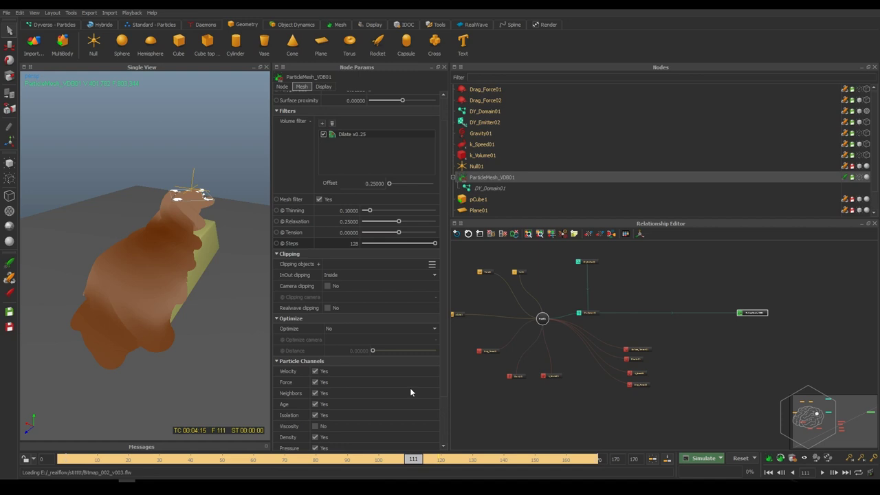
{"action": "left_click", "coordinate": [586, 261]}
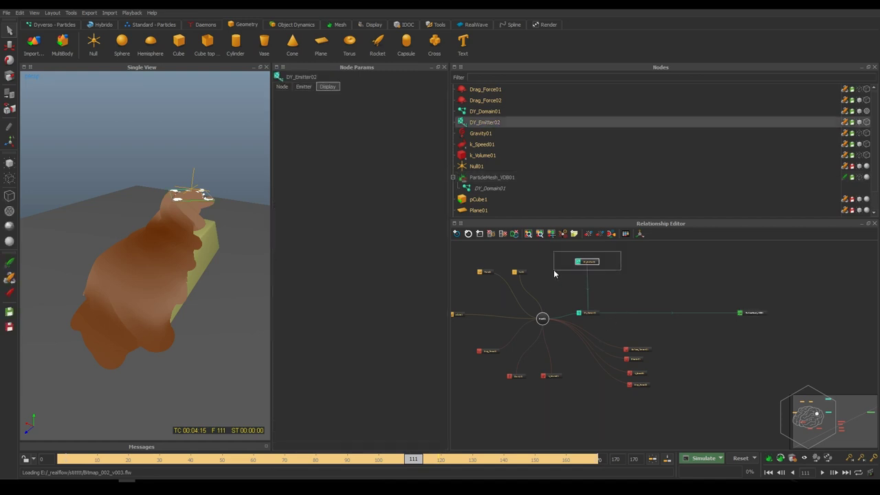
{"action": "left_click", "coordinate": [304, 86]}
{"action": "left_click", "coordinate": [684, 313]}
{"action": "left_click", "coordinate": [580, 313]}
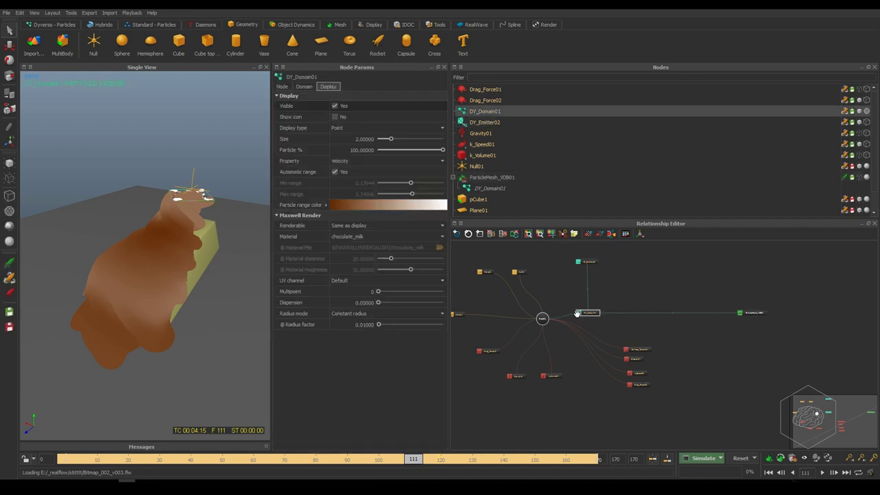
{"action": "left_click", "coordinate": [304, 86]}
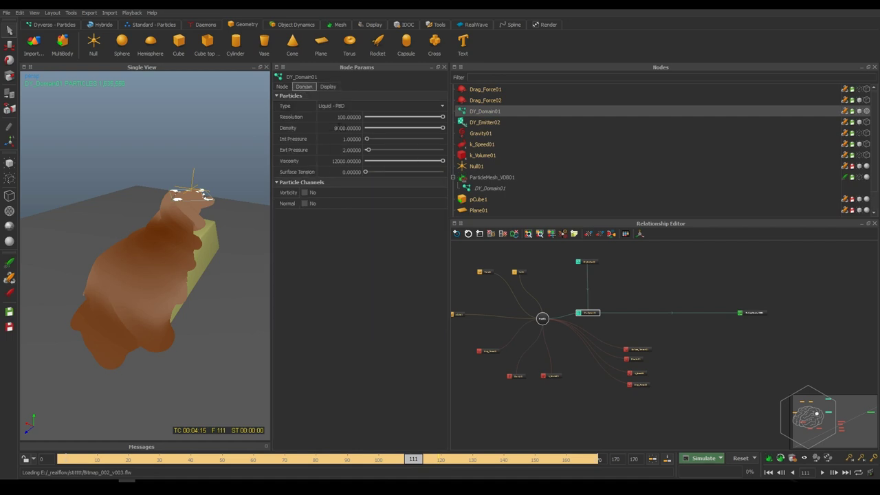
{"action": "left_click", "coordinate": [340, 161]}
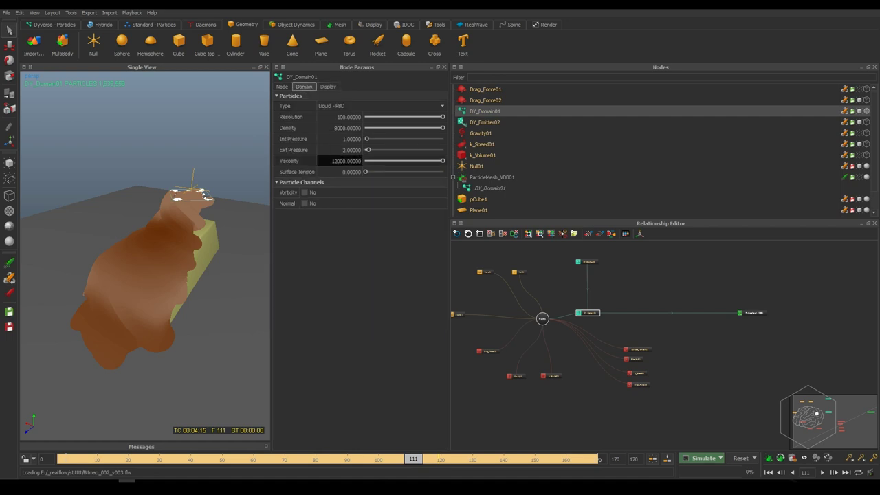
{"action": "left_click", "coordinate": [355, 117]}
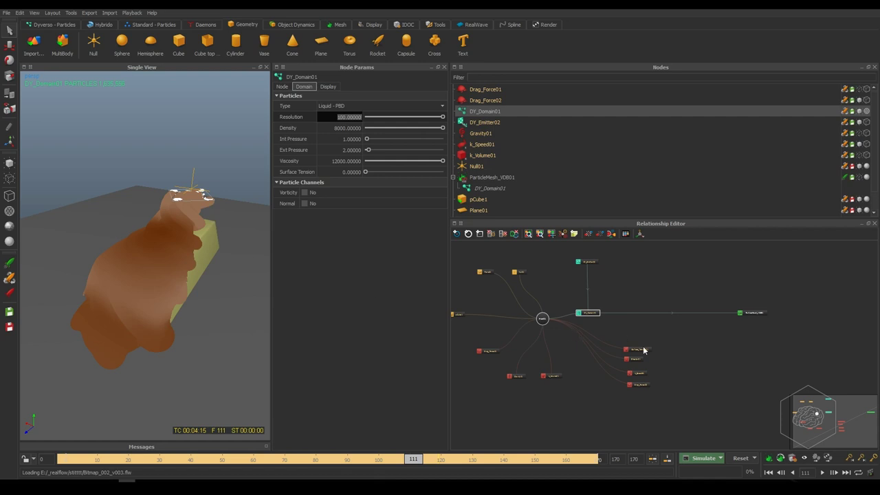
{"action": "scroll", "coordinate": [644, 351], "scroll_direction": "down", "scroll_amount": 2}
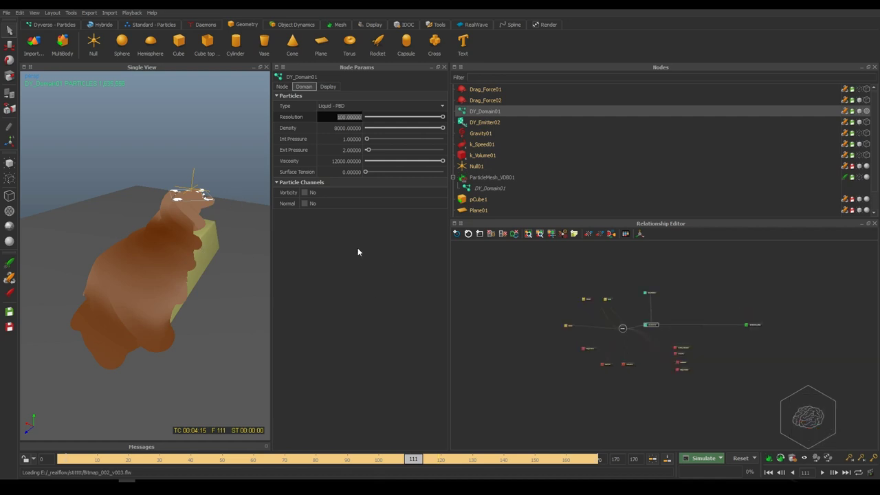
Switch to VLC and play the clips test_mesh_dyverso_visc_003.mp4, test_mesh_dyverso_visc_002.mp4 and test_mesh_dyverso_visc_001.mp4 in turn
{"action": "key", "text": "Return"}
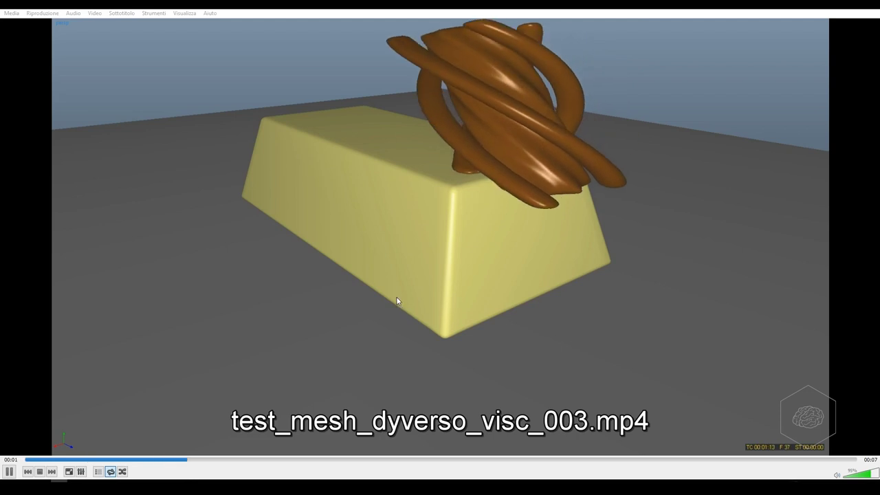
{"action": "key", "text": "p"}
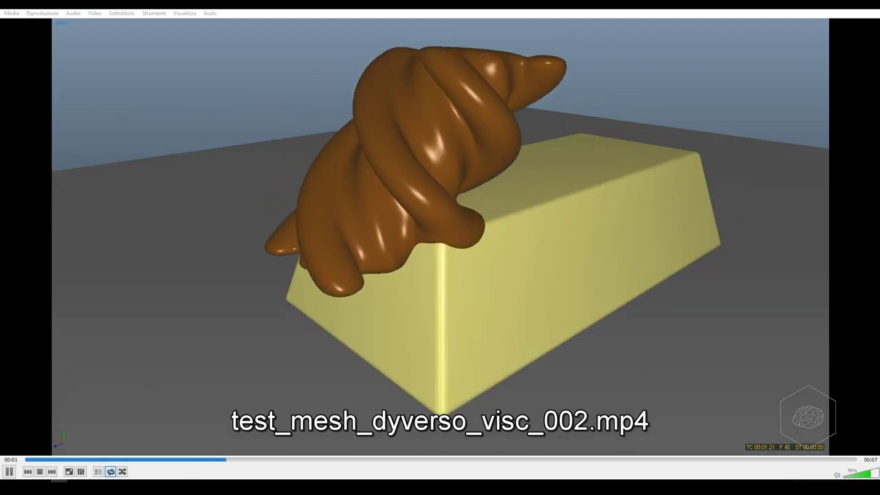
{"action": "key", "text": "p"}
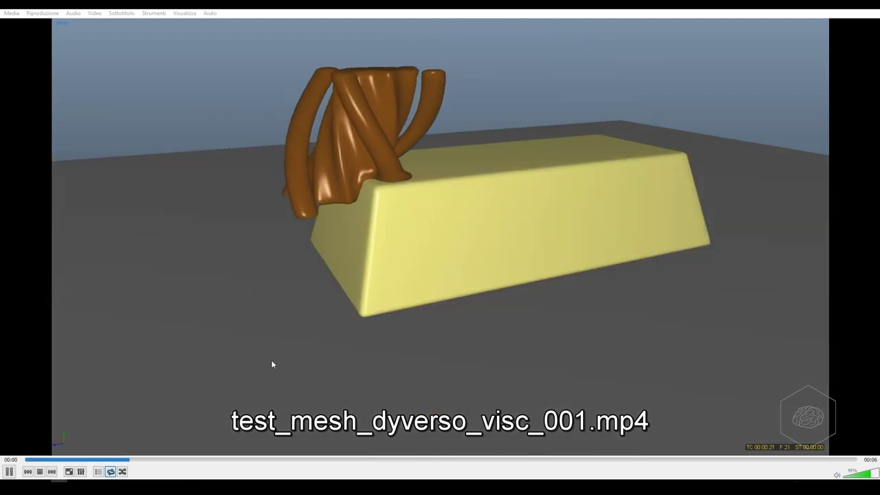
Pause test_mesh_dyverso_visc_001.mp4 at frames 45 and 57 to examine the fluid, then play on and pause test_mesh_dyverso_visc_003.mp4 at frame 86
{"action": "key", "text": "space"}
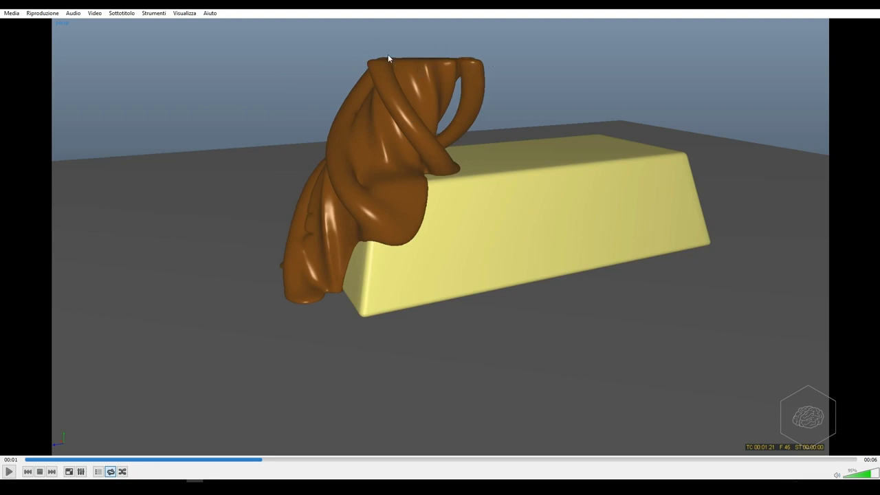
{"action": "left_click", "coordinate": [9, 472]}
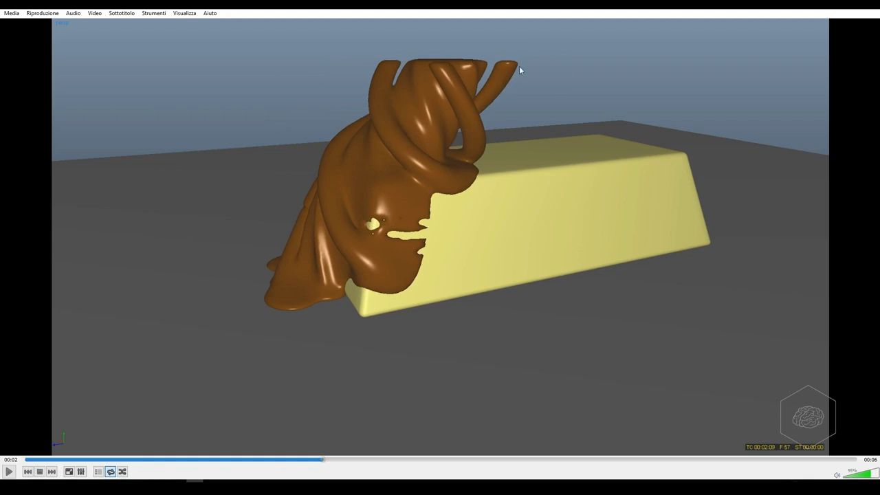
{"action": "left_click", "coordinate": [9, 471]}
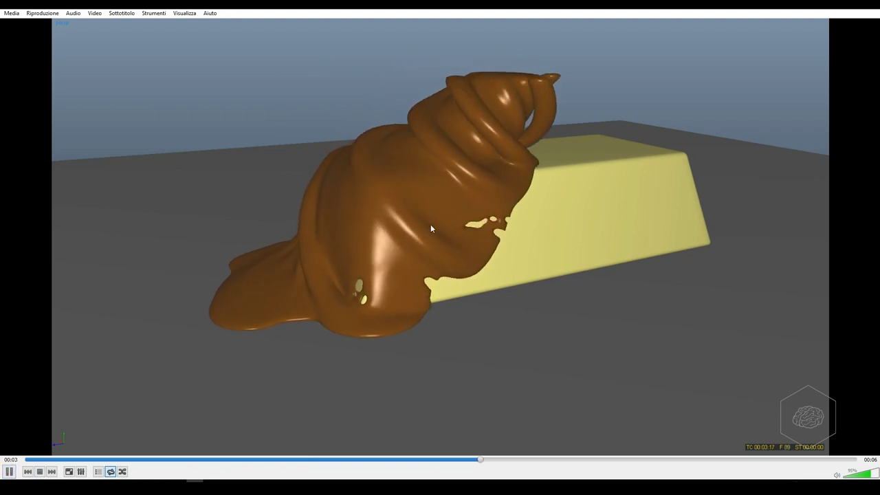
{"action": "left_click", "coordinate": [9, 471]}
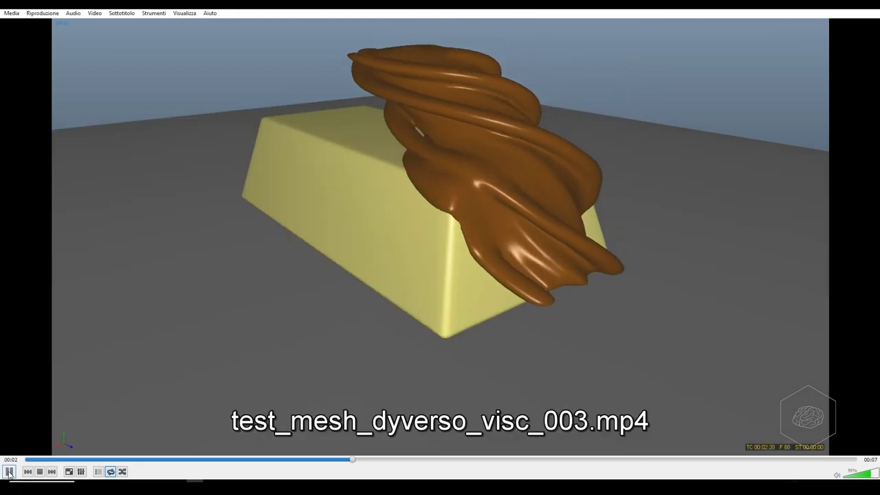
{"action": "left_click", "coordinate": [9, 471]}
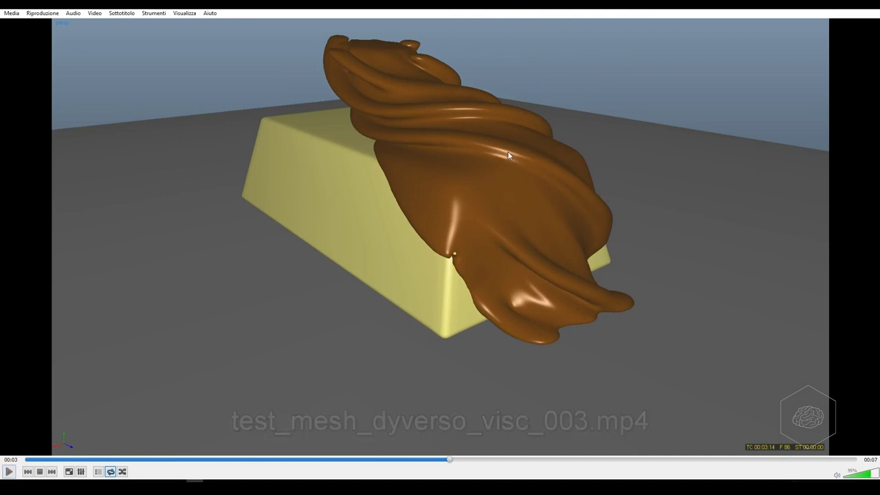